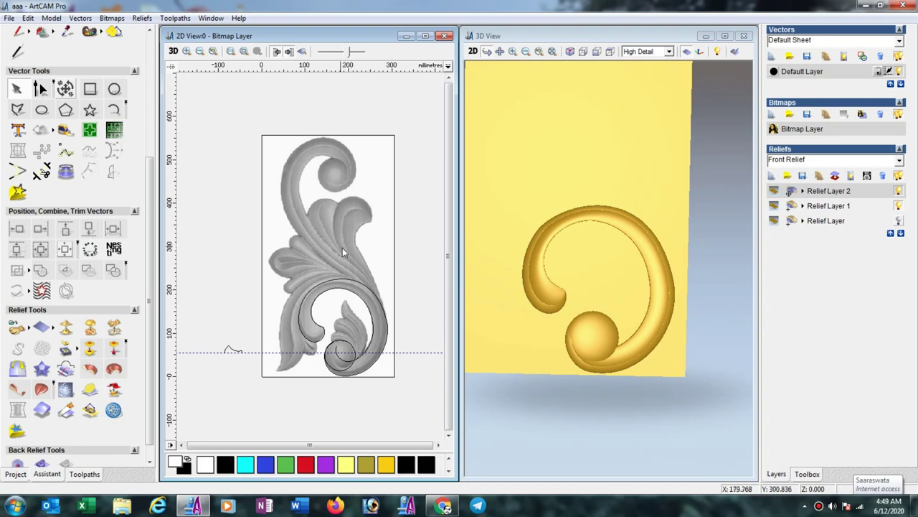
# Draw an open four-point polyline from the large leaf lobe's tip over its crown and down its left edge to the stem
pyautogui.click(425, 35)
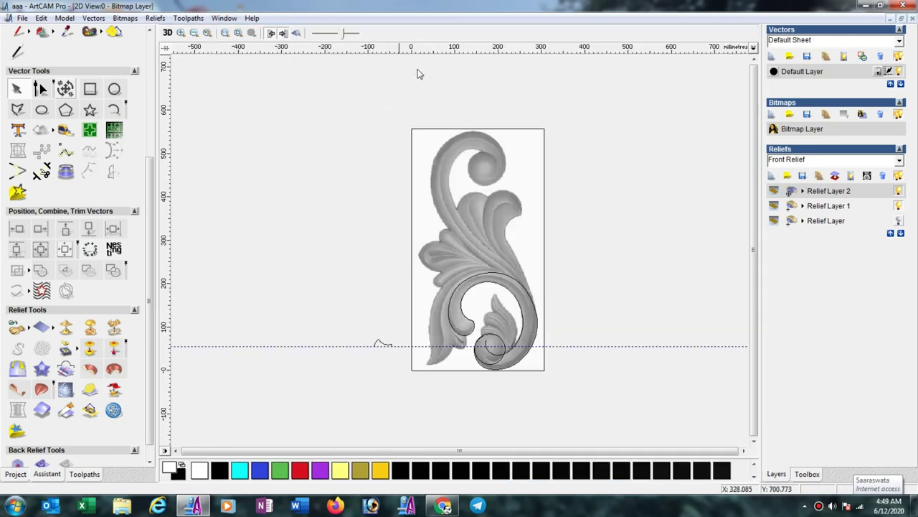
pyautogui.scroll(1, 519, 197)
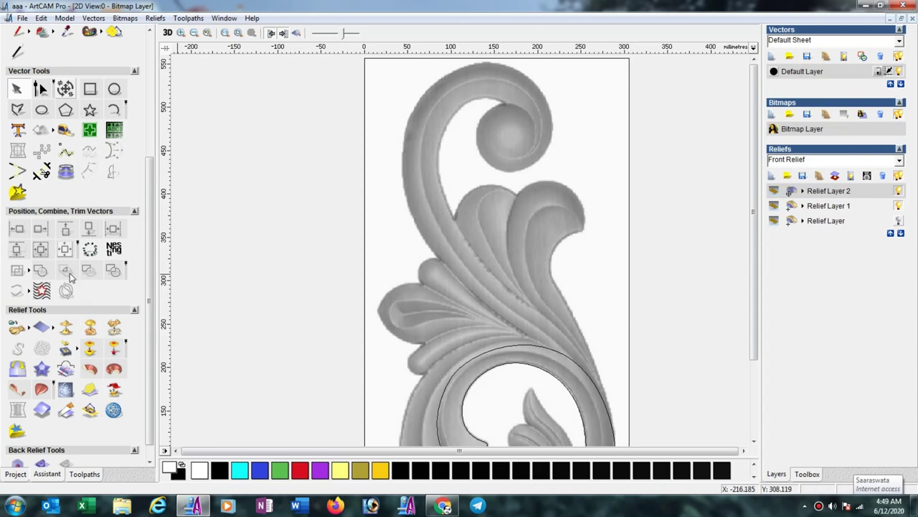
pyautogui.click(17, 110)
pyautogui.click(584, 231)
pyautogui.click(517, 193)
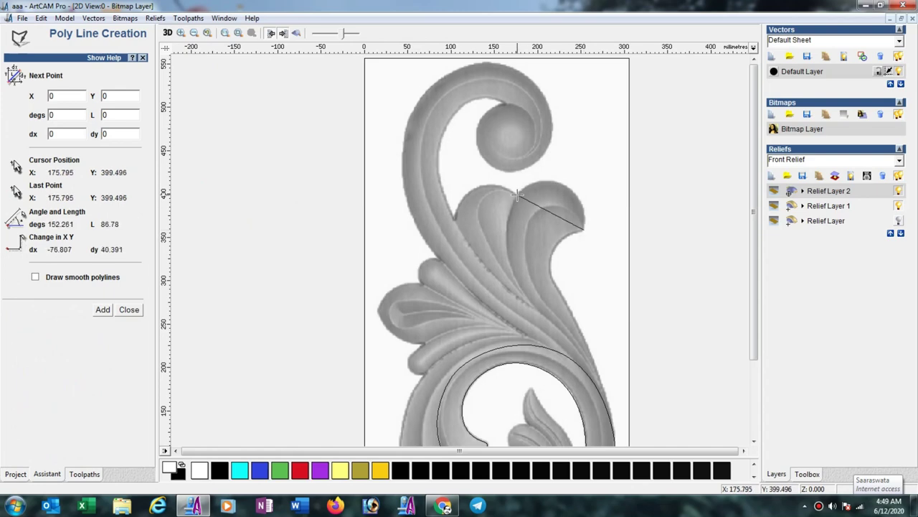
pyautogui.click(516, 281)
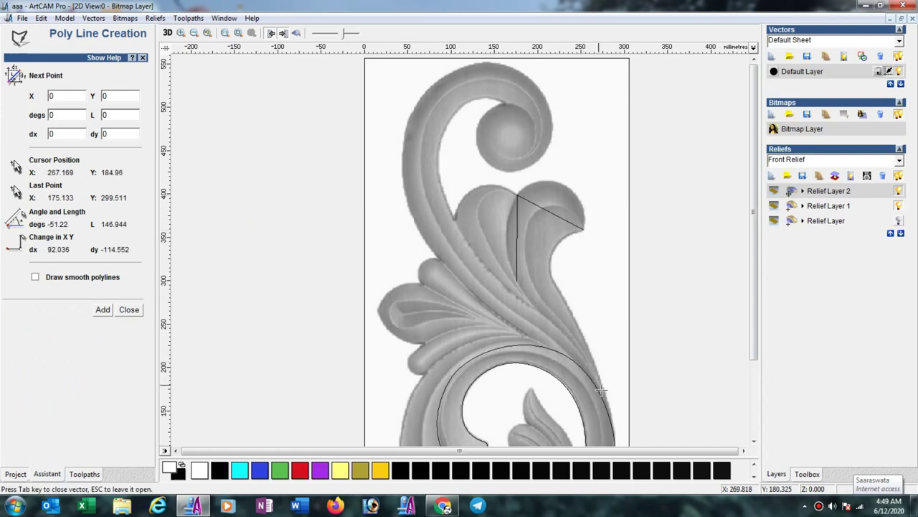
pyautogui.click(610, 422)
pyautogui.press('Escape')
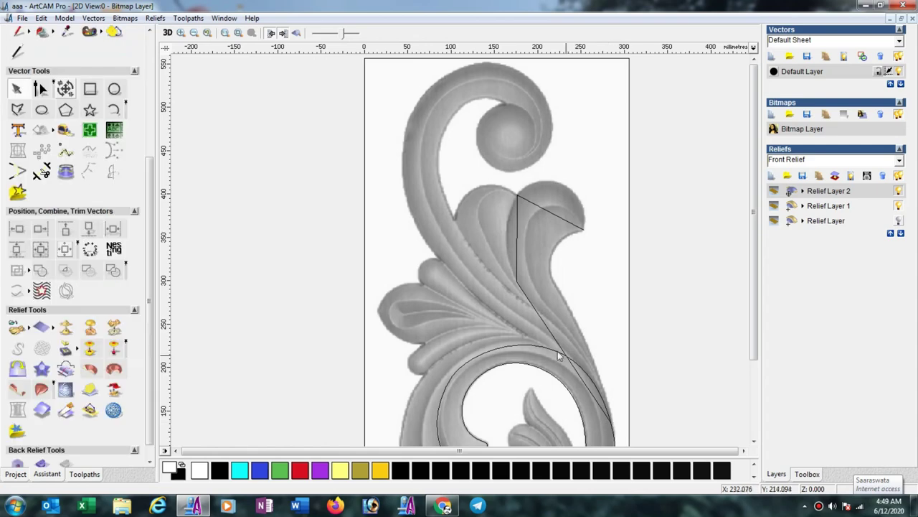
# Convert all spans of the new leaf polyline to smooth Bezier curves
pyautogui.click(551, 340)
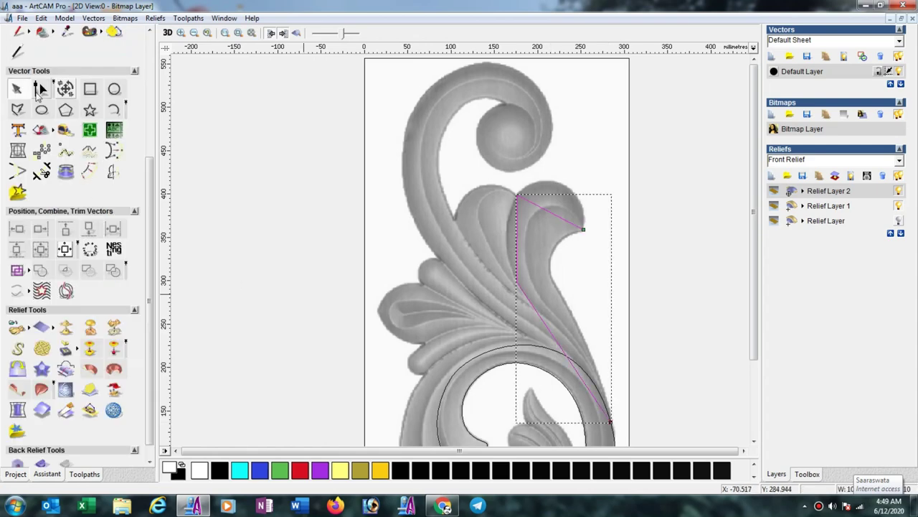
pyautogui.press('n')
pyautogui.moveTo(442, 151); pyautogui.dragTo(667, 484)
pyautogui.press('s')
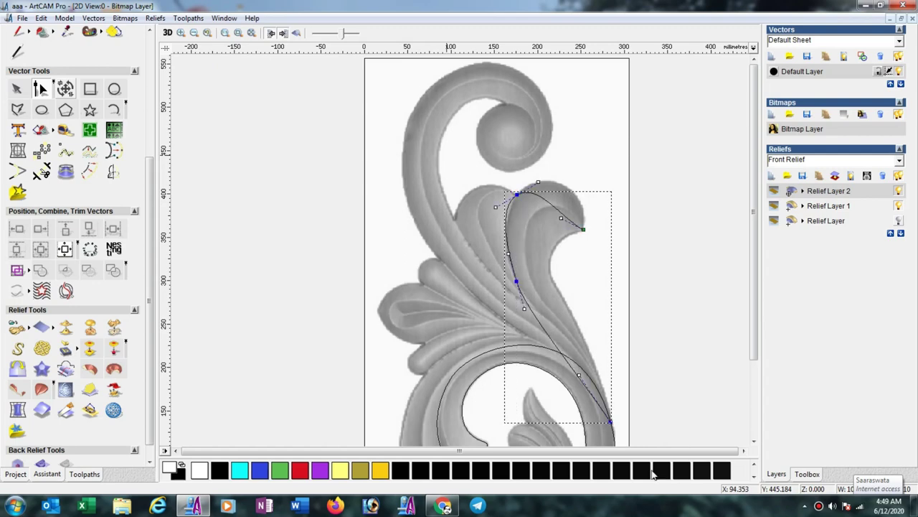
# Adjust the curve's nodes and handles to follow the large leaf lobe's rounded crown and left edge
pyautogui.click(580, 375)
pyautogui.press('Delete')
pyautogui.moveTo(507, 254); pyautogui.dragTo(503, 257)
pyautogui.moveTo(516, 194); pyautogui.dragTo(520, 193)
pyautogui.moveTo(561, 218); pyautogui.dragTo(584, 189)
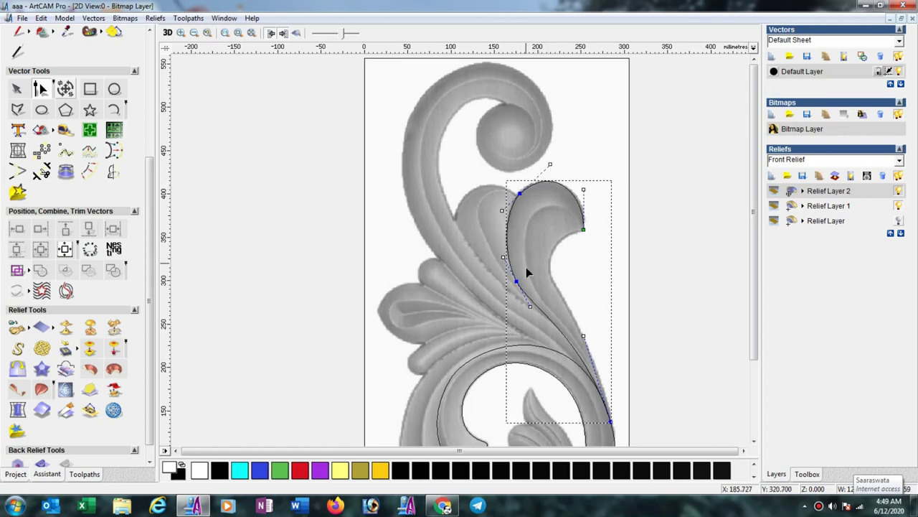
pyautogui.click(532, 309)
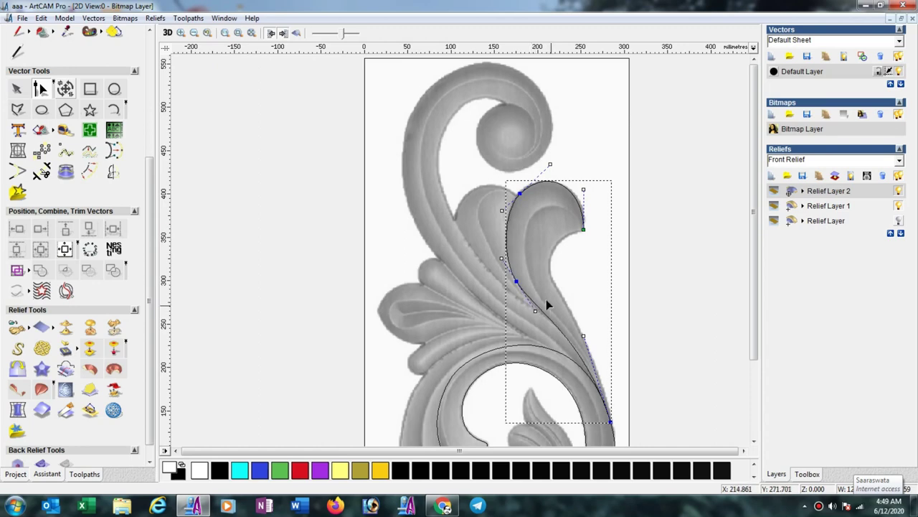
pyautogui.moveTo(501, 256); pyautogui.dragTo(499, 254)
# Draw an open four-point polyline from the large lobe's tip along its concave right edge to the outline's lower end
pyautogui.click(23, 110)
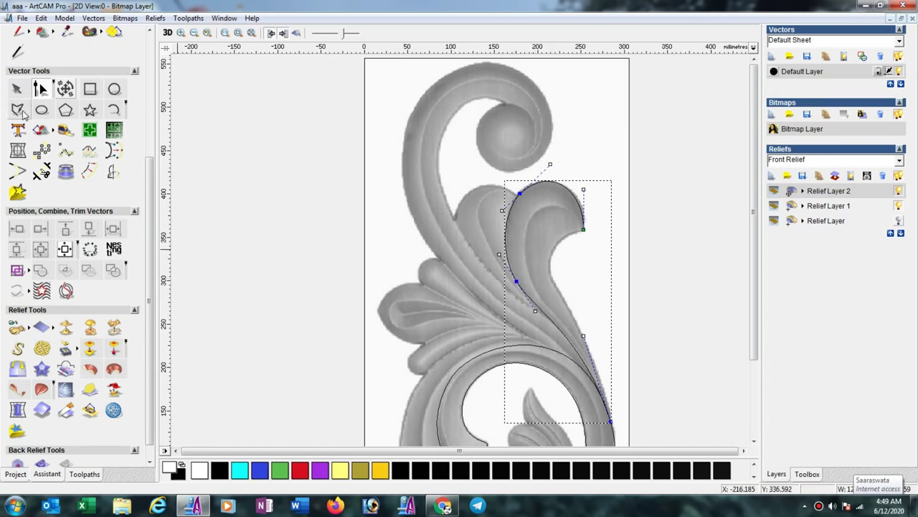
pyautogui.click(583, 229)
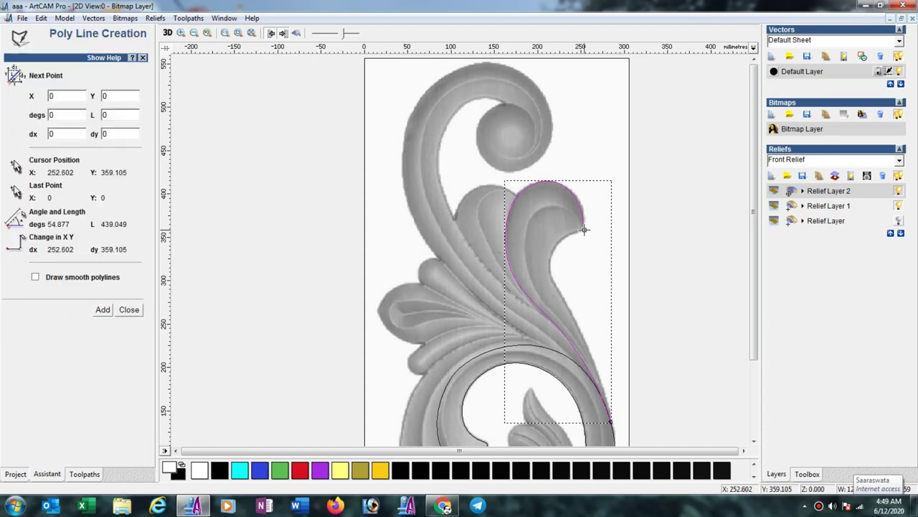
pyautogui.click(550, 269)
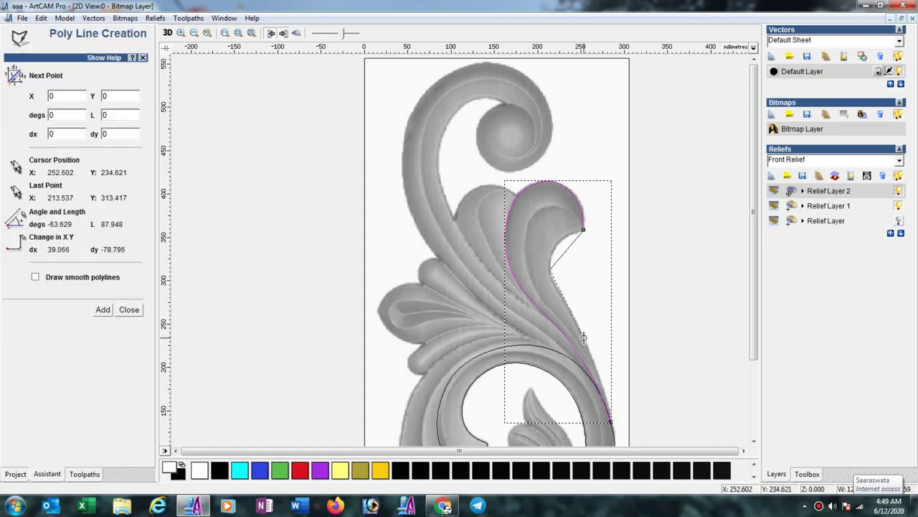
pyautogui.click(582, 337)
pyautogui.click(612, 422)
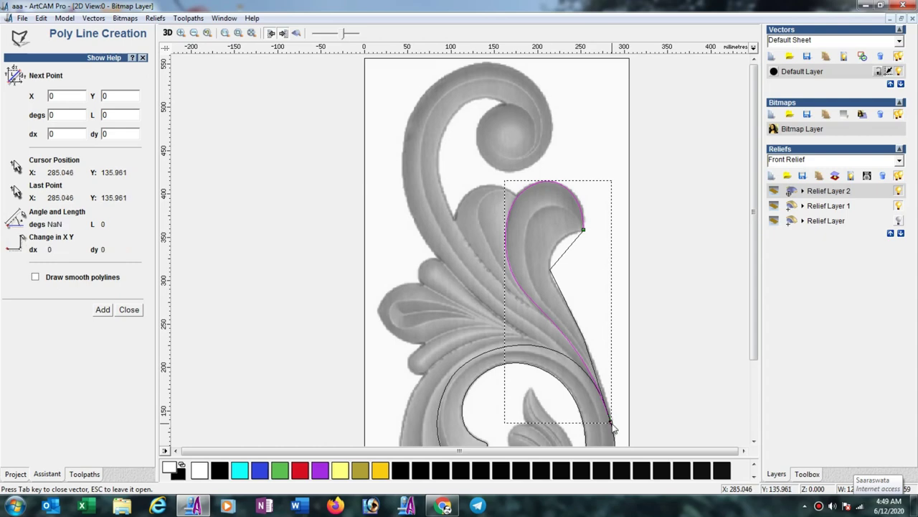
pyautogui.press('Escape')
# Convert all spans of the right-edge polyline to Bezier curves
pyautogui.scroll(-2, 606, 343)
pyautogui.scroll(1, 551, 298)
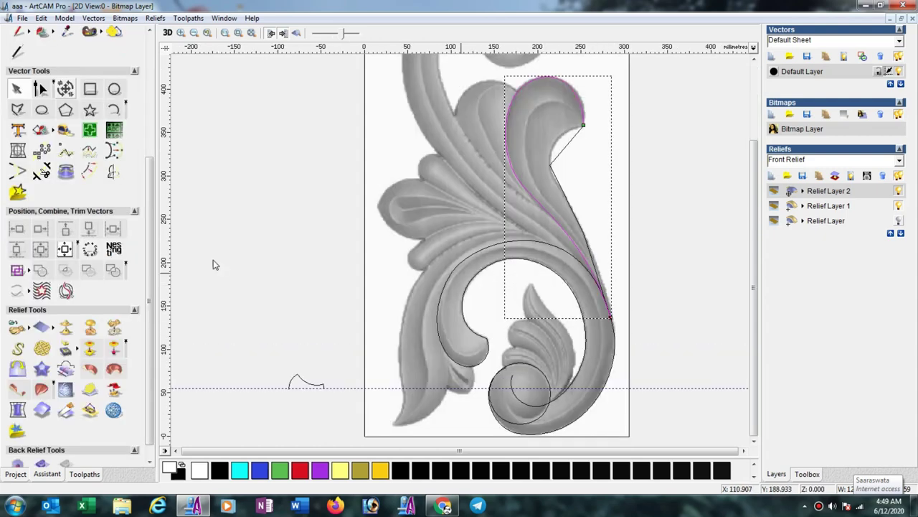
pyautogui.click(41, 89)
pyautogui.click(560, 185)
pyautogui.moveTo(658, 69); pyautogui.dragTo(544, 383)
pyautogui.press('b')
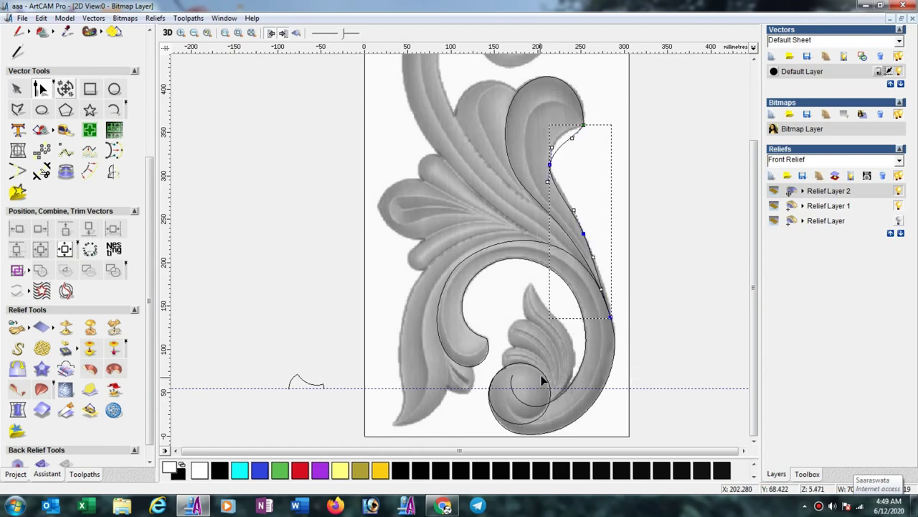
# Shape the right-edge curve's handles to follow the concave notch below the leaf tip and the tapering lower end
pyautogui.click(601, 290)
pyautogui.moveTo(602, 291); pyautogui.dragTo(609, 288)
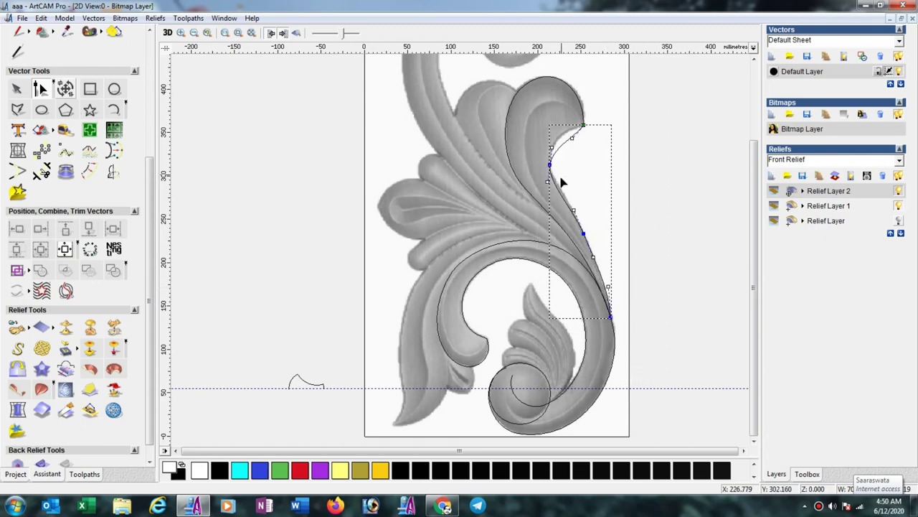
pyautogui.moveTo(544, 189); pyautogui.dragTo(558, 186)
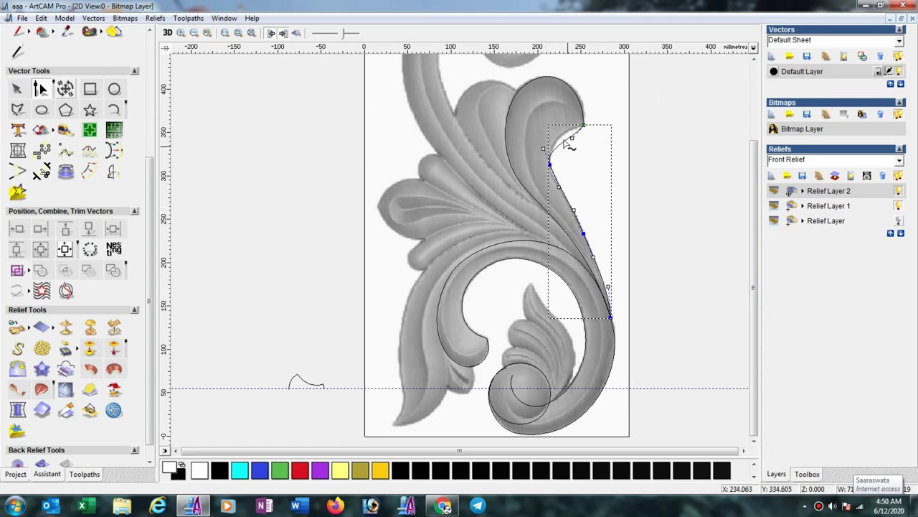
pyautogui.scroll(2, 572, 152)
pyautogui.scroll(-1, 426, 263)
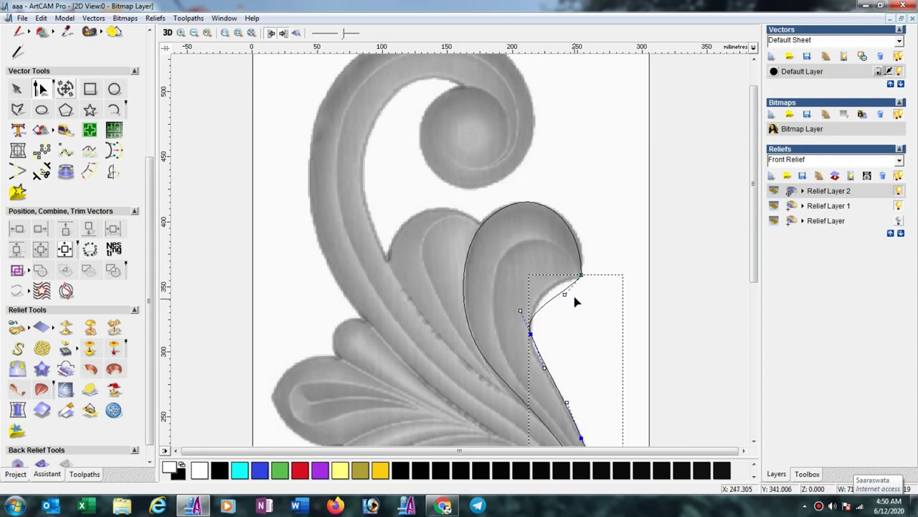
pyautogui.moveTo(564, 295); pyautogui.dragTo(546, 282)
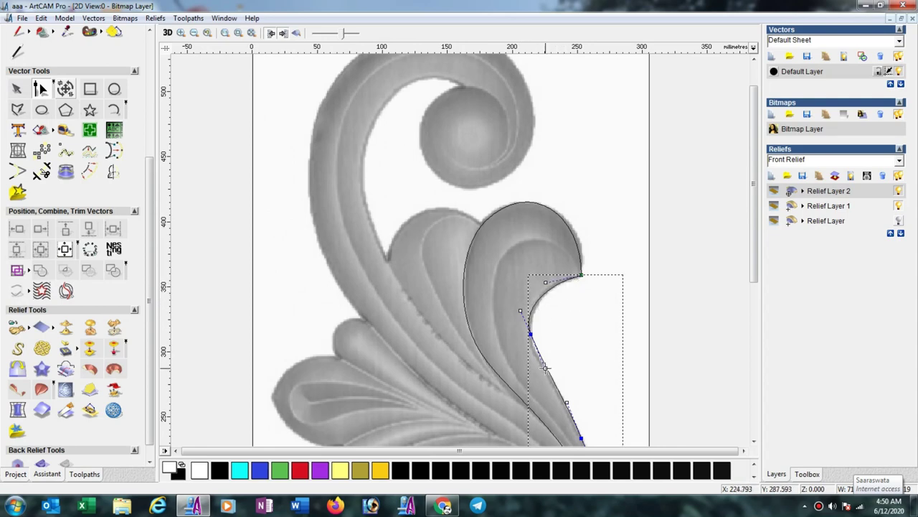
pyautogui.press('b')
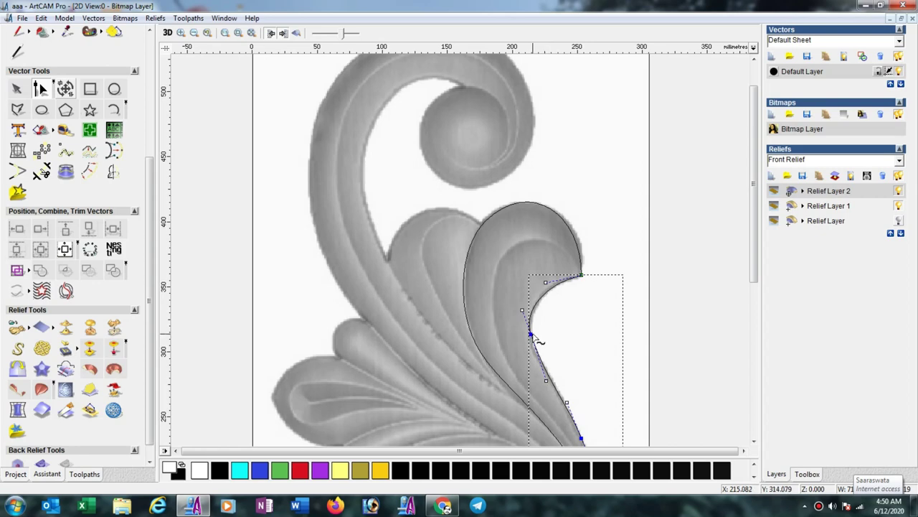
pyautogui.moveTo(530, 333); pyautogui.dragTo(521, 307)
# Refine the right-edge curve's nodes and handles along the notch and the leaf's lower stretch
pyautogui.scroll(-1, 556, 381)
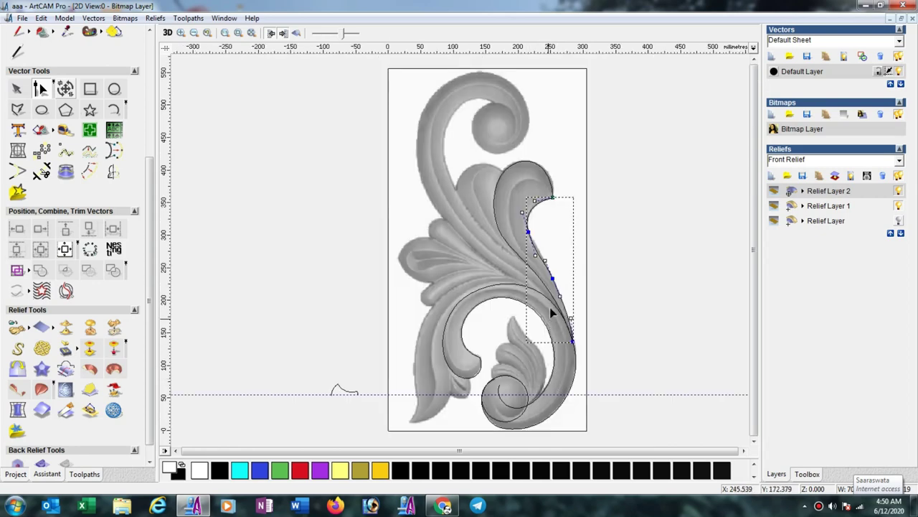
pyautogui.scroll(2, 550, 324)
pyautogui.moveTo(567, 191); pyautogui.dragTo(564, 166)
pyautogui.moveTo(589, 263); pyautogui.dragTo(603, 261)
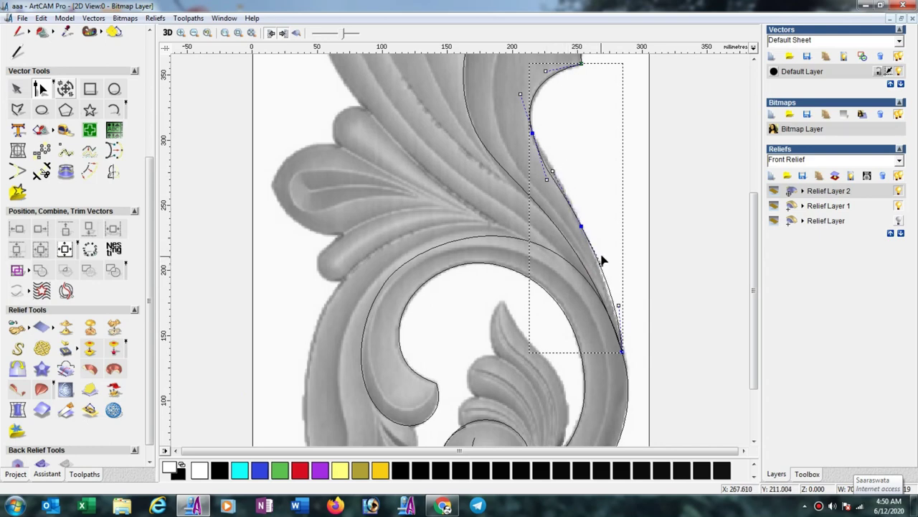
pyautogui.click(532, 132)
pyautogui.moveTo(532, 132); pyautogui.dragTo(532, 127)
pyautogui.moveTo(553, 169); pyautogui.dragTo(542, 172)
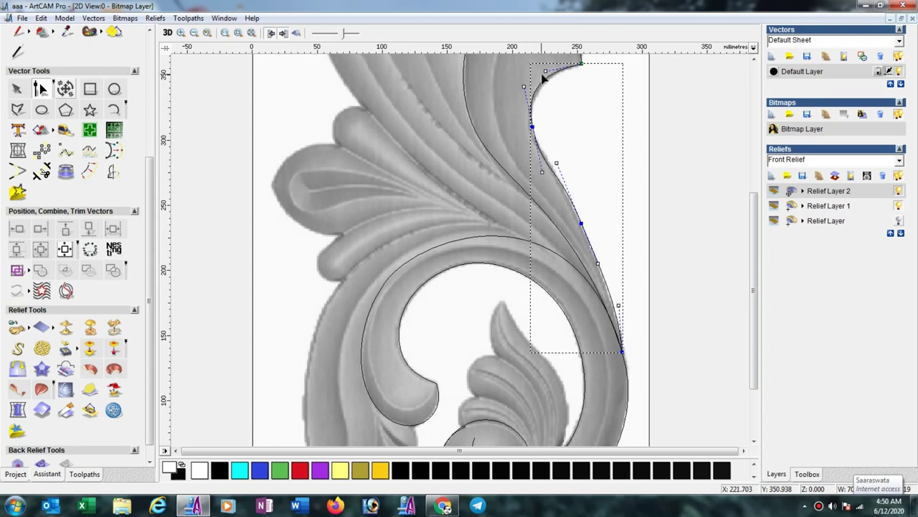
pyautogui.moveTo(548, 73); pyautogui.dragTo(551, 78)
pyautogui.moveTo(598, 263); pyautogui.dragTo(600, 261)
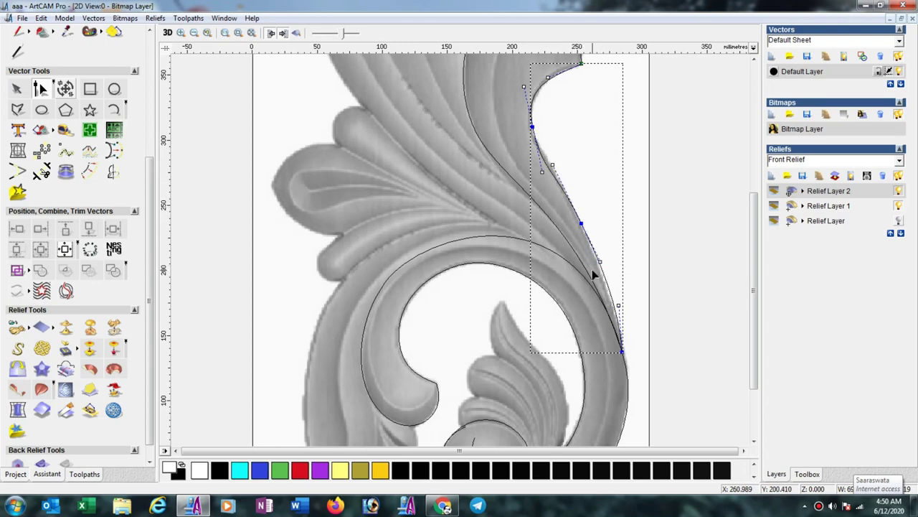
# Shift the lower end node of the large lobe's left outline slightly inward and deselect the curve
pyautogui.click(622, 352)
pyautogui.moveTo(622, 352); pyautogui.dragTo(618, 353)
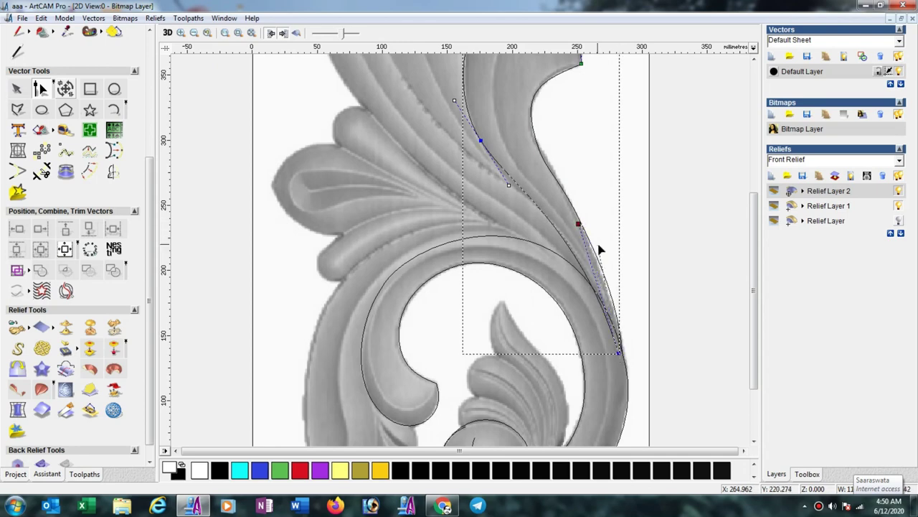
pyautogui.scroll(-1, 578, 176)
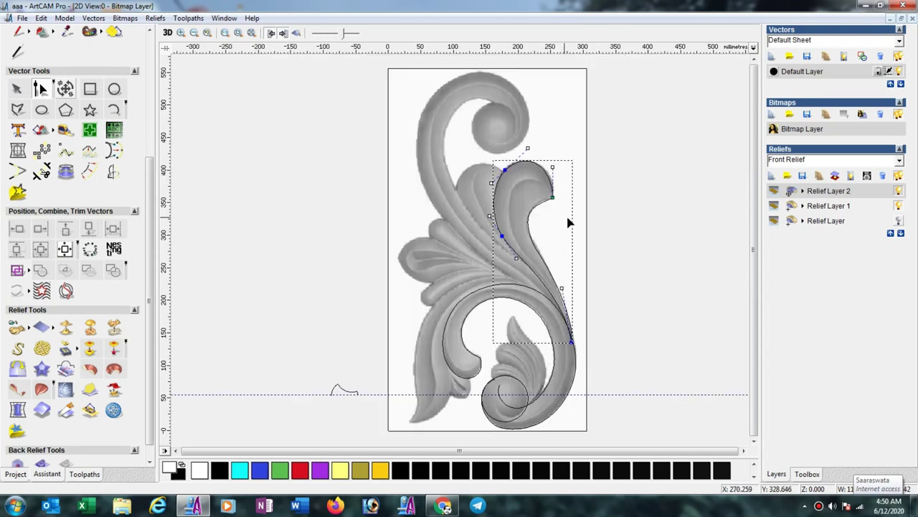
pyautogui.click(651, 215)
# Draw an open three-point polyline around the middle leaf lobe, from the large lobe's outline to the stem and down to the shared edge
pyautogui.scroll(1, 485, 192)
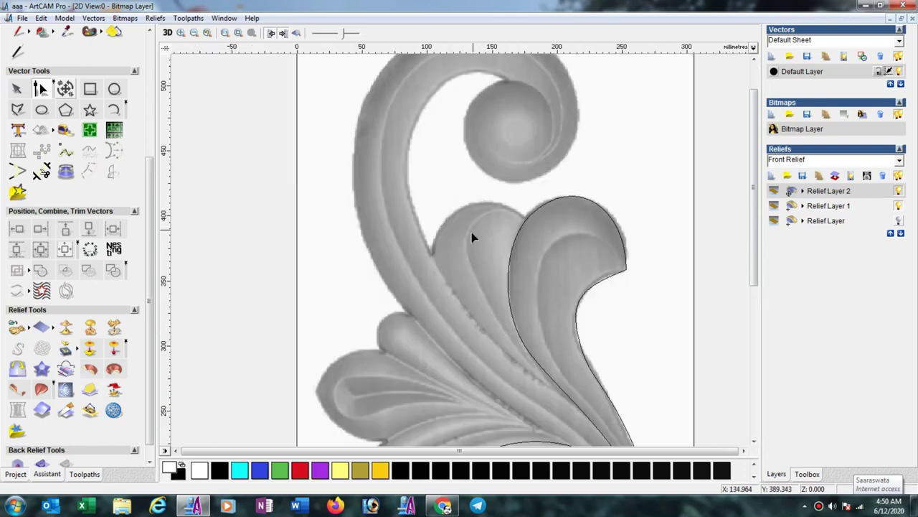
pyautogui.click(17, 109)
pyautogui.click(523, 217)
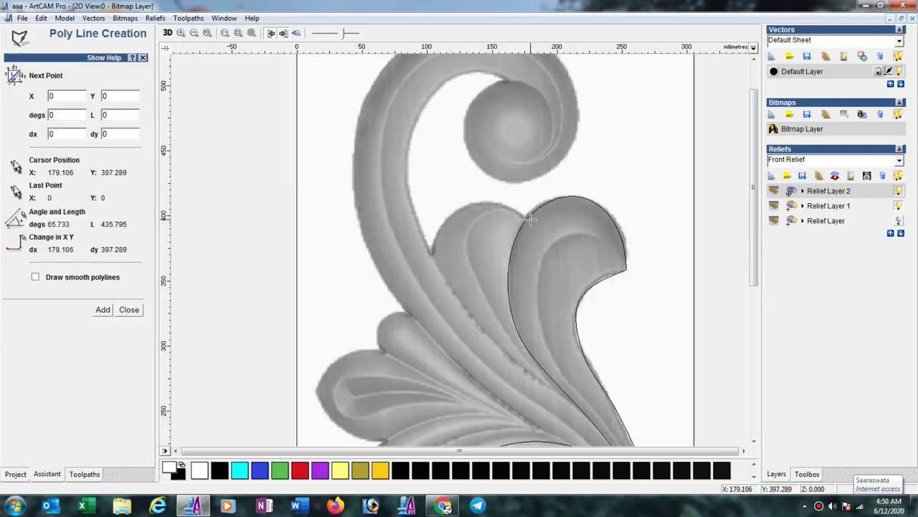
pyautogui.click(431, 250)
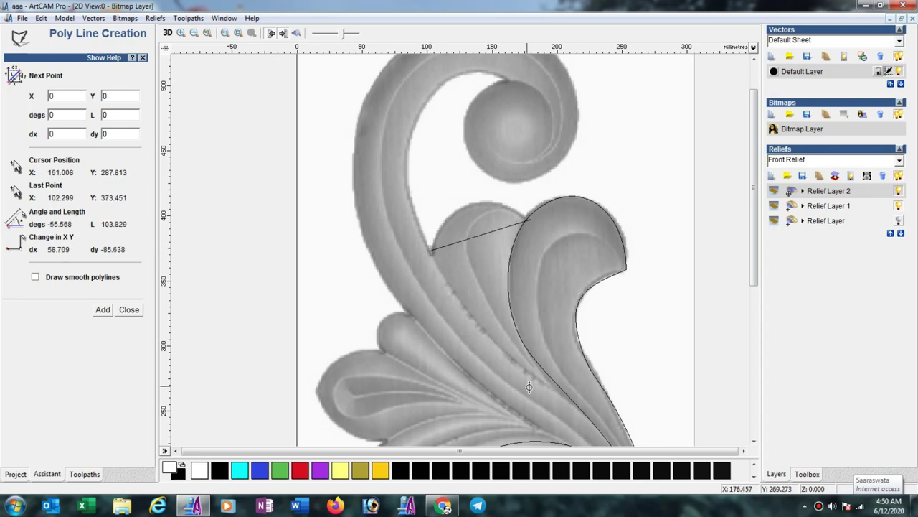
pyautogui.click(583, 411)
pyautogui.rightClick(584, 412)
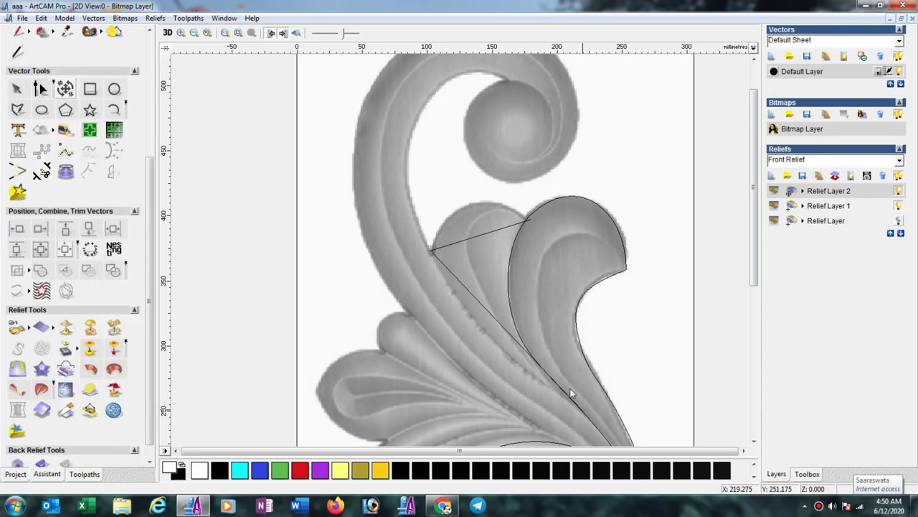
# Convert all spans of the middle lobe's polyline to Bezier curves
pyautogui.click(463, 285)
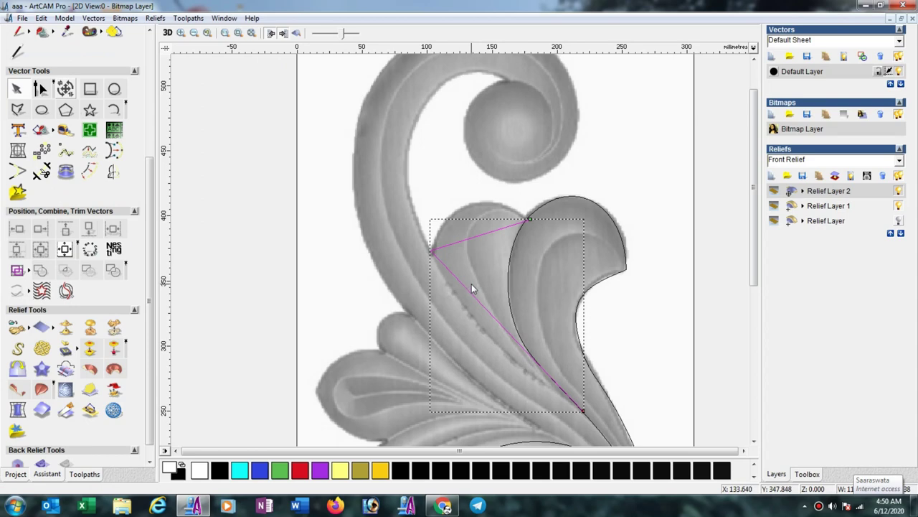
pyautogui.press('n')
pyautogui.moveTo(393, 180); pyautogui.dragTo(655, 502)
pyautogui.press('b')
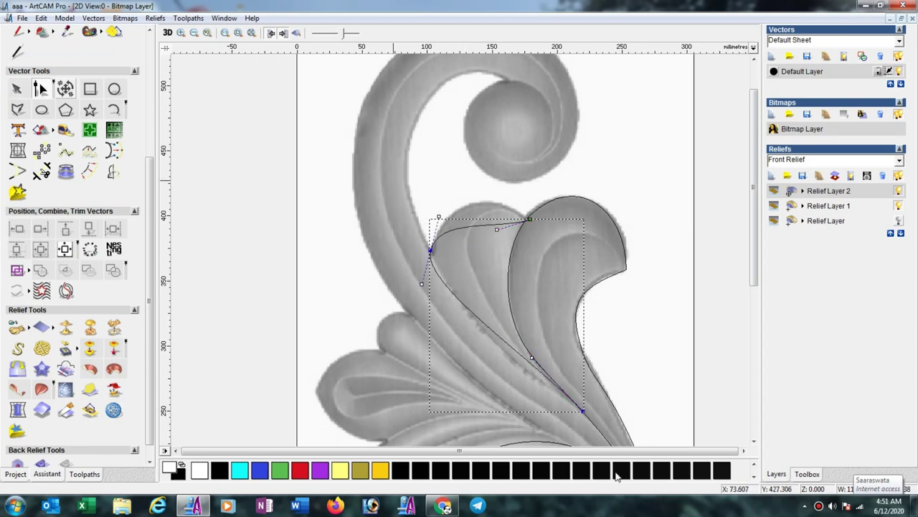
# Shape the middle lobe curve's upper span to its rounded top and move the node at the stem onto the lobe's corner
pyautogui.click(497, 229)
pyautogui.moveTo(492, 190)
pyautogui.mouseDown()
pyautogui.moveTo(485, 176)
pyautogui.moveTo(479, 183)
pyautogui.mouseUp()
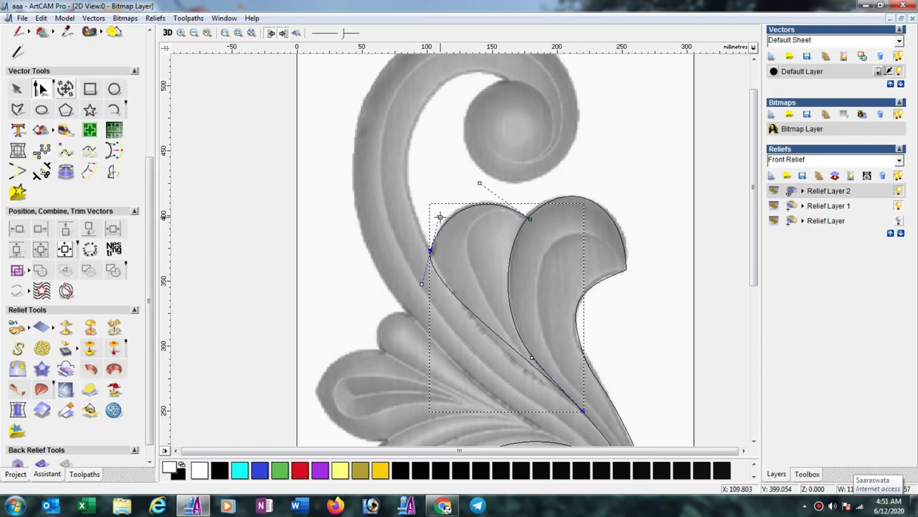
pyautogui.moveTo(440, 215); pyautogui.dragTo(442, 208)
pyautogui.moveTo(421, 284); pyautogui.dragTo(434, 296)
pyautogui.moveTo(430, 250); pyautogui.dragTo(434, 258)
# Adjust the handles of the middle lobe's lower span so the curve follows the lobe's edge down to the shared end node
pyautogui.click(531, 357)
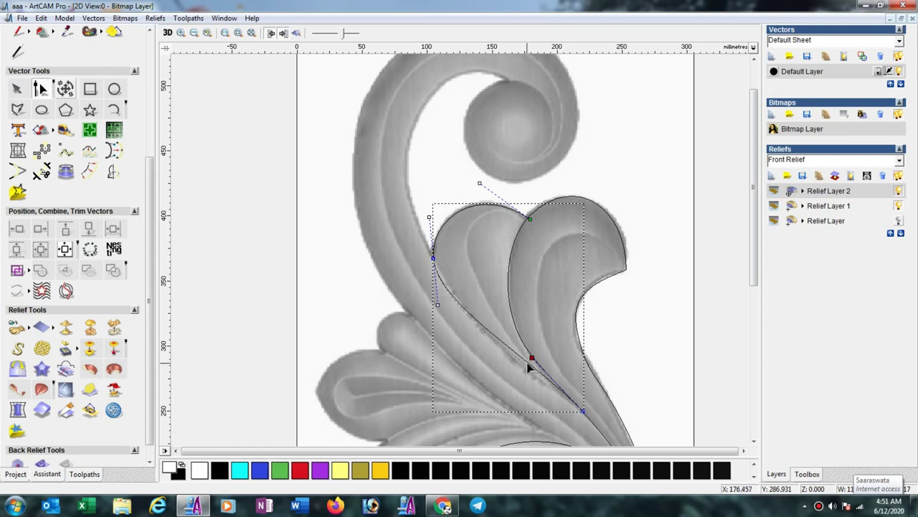
pyautogui.press('Delete')
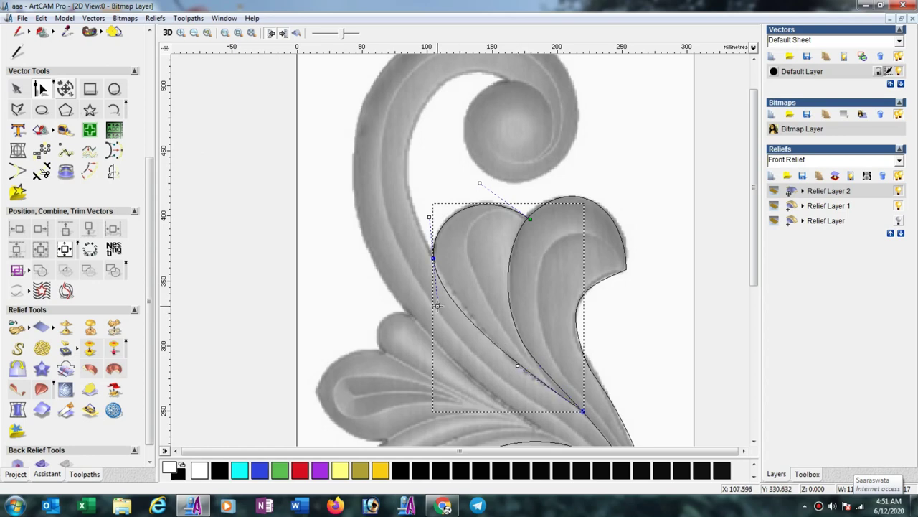
pyautogui.moveTo(439, 305); pyautogui.dragTo(444, 310)
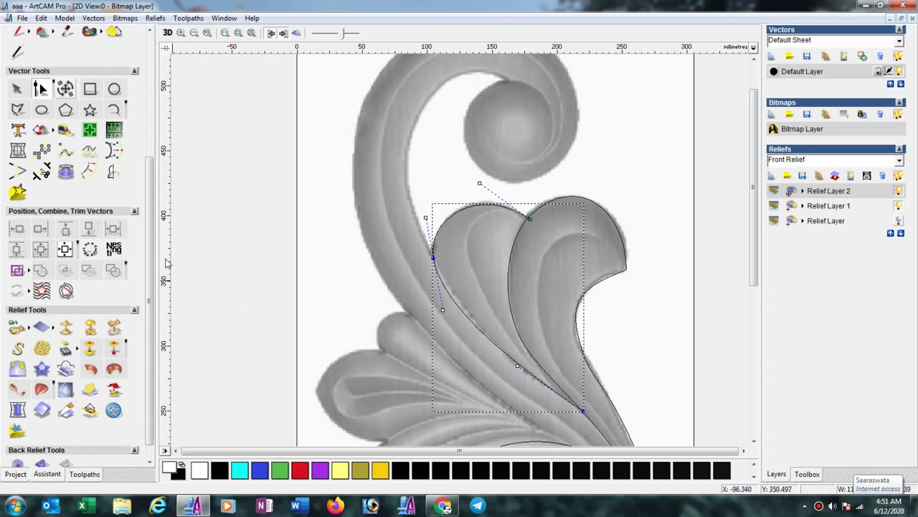
pyautogui.moveTo(517, 365); pyautogui.dragTo(513, 371)
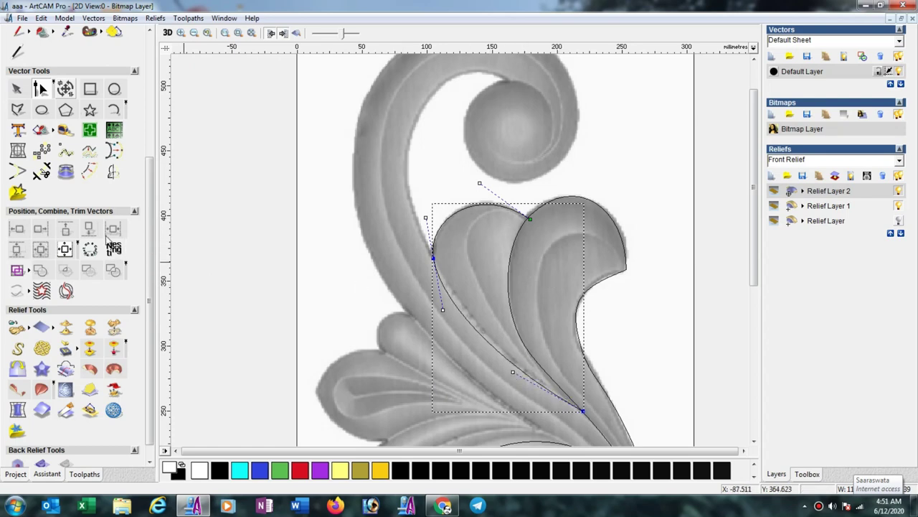
# Draw an open three-point polyline along the edge between the middle and large lobes, from their top junction to the shared lower end
pyautogui.click(17, 109)
pyautogui.click(530, 219)
pyautogui.click(507, 290)
pyautogui.click(582, 411)
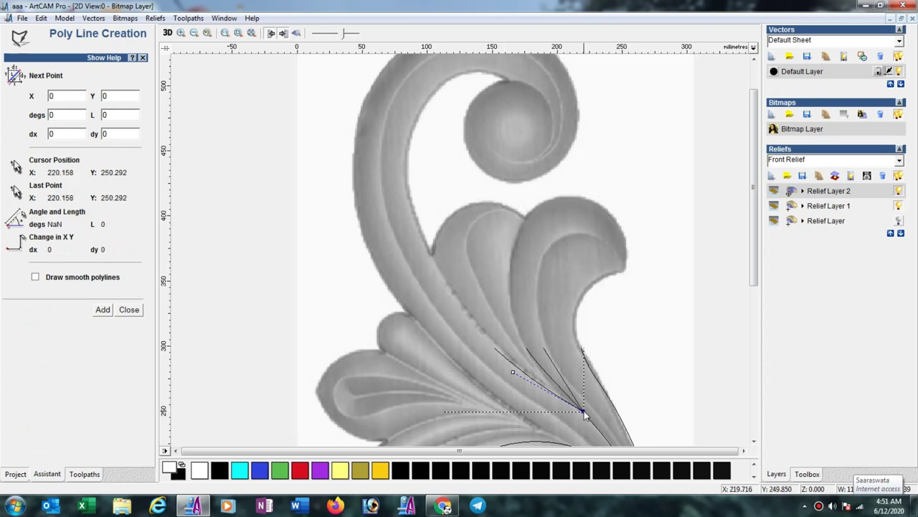
pyautogui.press('Escape')
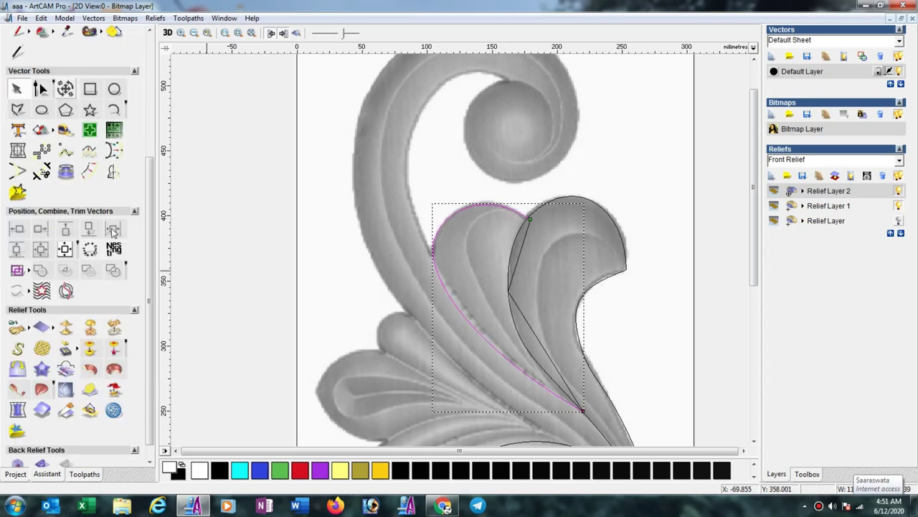
# Convert all spans of the new dividing-edge polyline to Bezier curves and smooth its nodes
pyautogui.click(538, 340)
pyautogui.press('n')
pyautogui.moveTo(655, 153); pyautogui.dragTo(438, 501)
pyautogui.press('s')
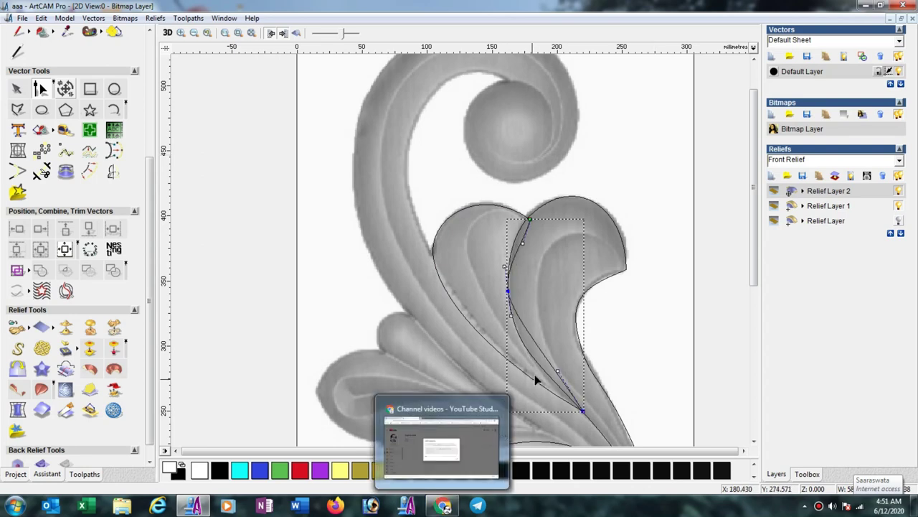
# Adjust the dividing curve's handles and middle node so it follows the large lobe's left outline
pyautogui.moveTo(558, 371); pyautogui.dragTo(525, 354)
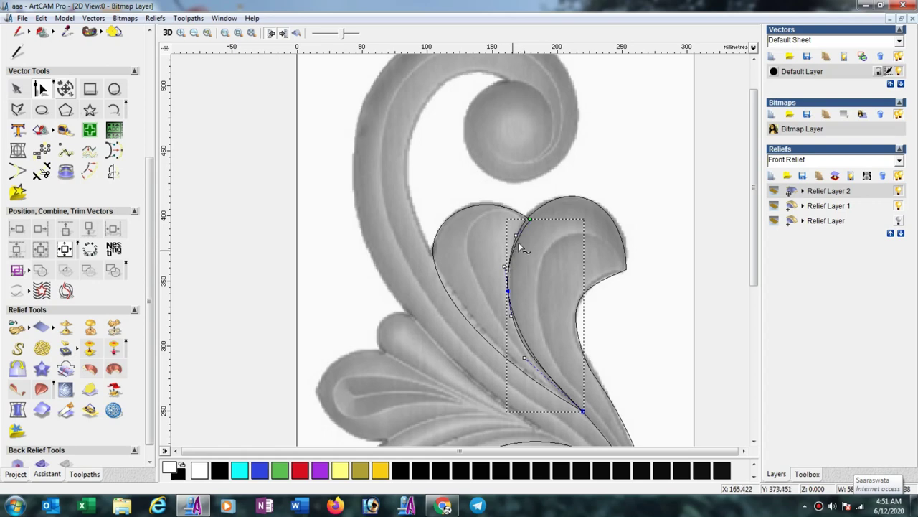
pyautogui.scroll(1, 518, 242)
pyautogui.moveTo(472, 217); pyautogui.dragTo(469, 215)
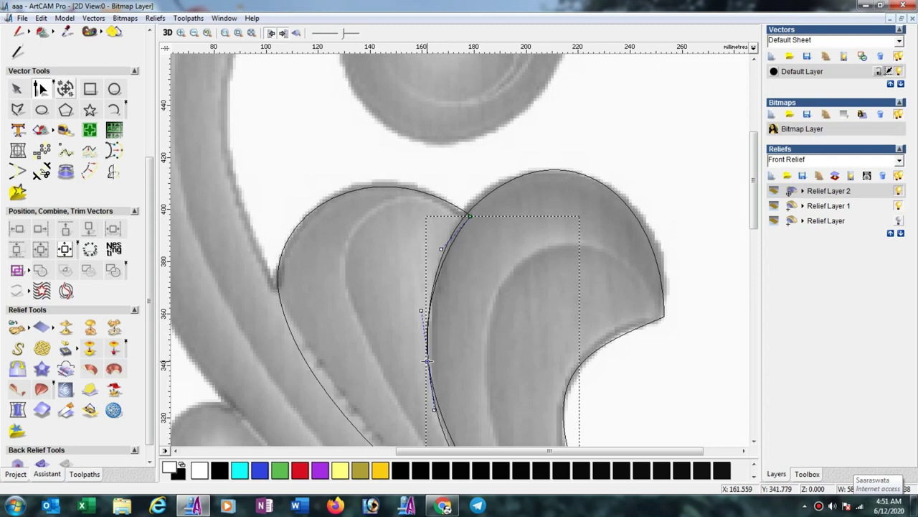
pyautogui.moveTo(431, 361); pyautogui.dragTo(433, 362)
# Draw an open four-point polyline from the lower-left leaf's tip up its inner edge to the top of the large scroll
pyautogui.scroll(-2, 468, 323)
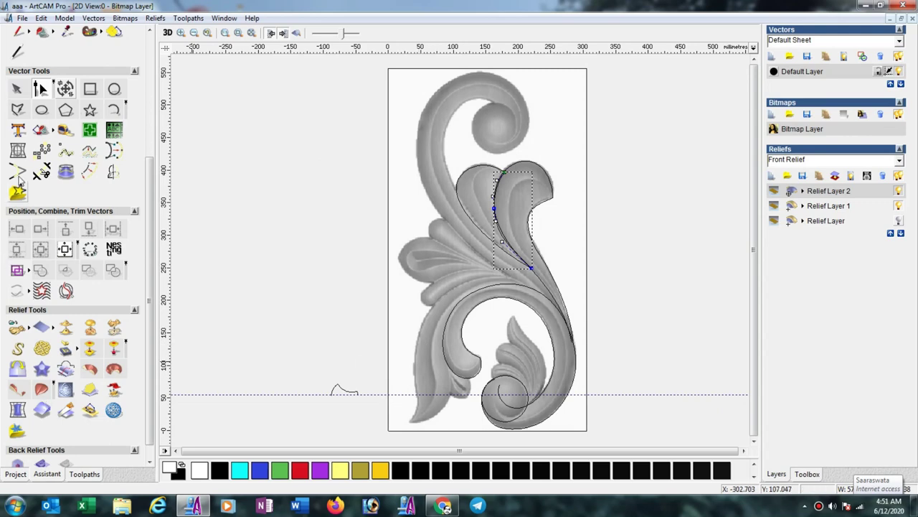
pyautogui.click(16, 111)
pyautogui.click(408, 422)
pyautogui.click(451, 378)
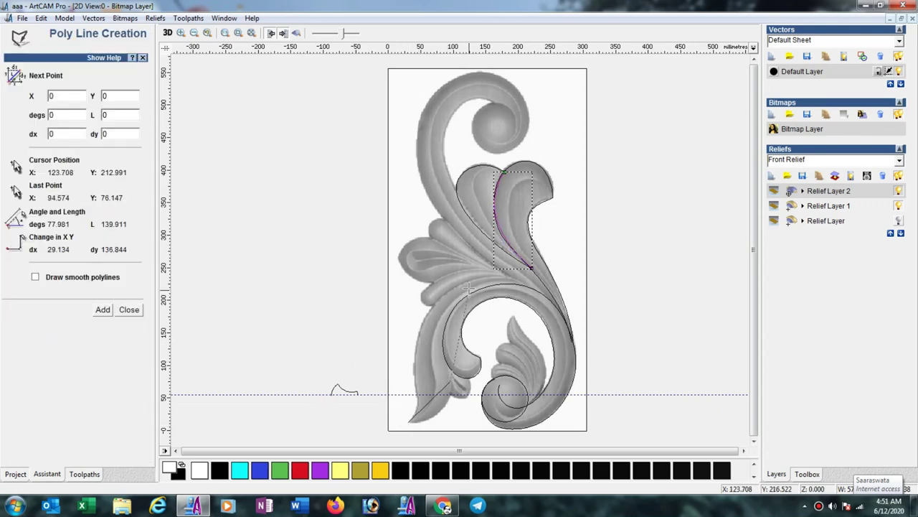
pyautogui.click(453, 309)
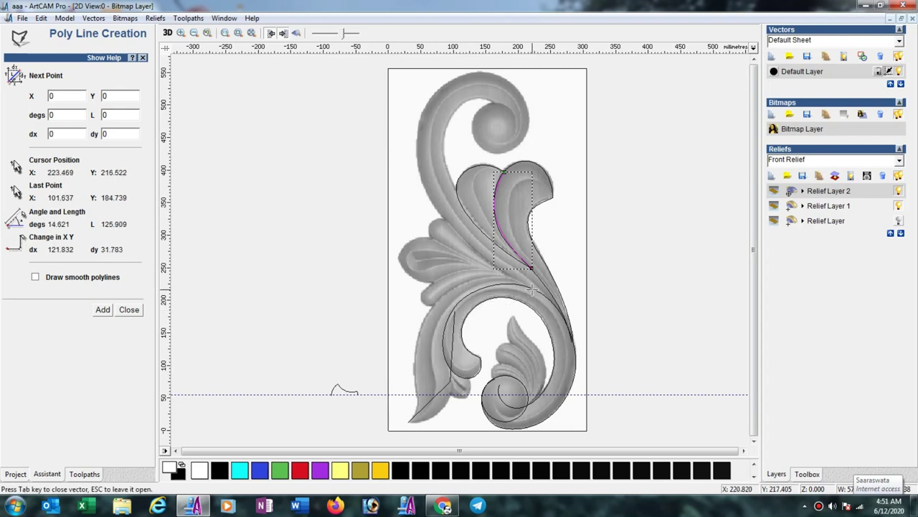
pyautogui.click(529, 289)
pyautogui.press('Escape')
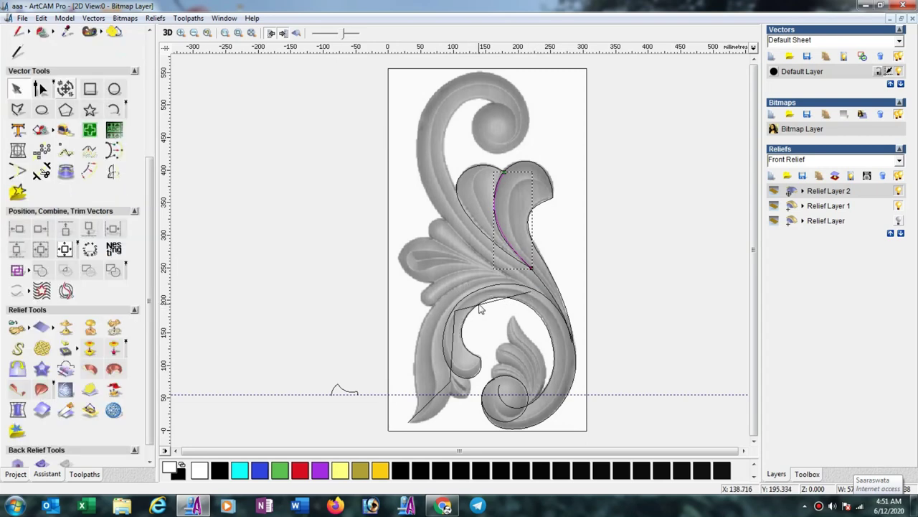
# Convert the spans of the lower-left leaf's inner polyline to smooth Bezier curves
pyautogui.click(490, 302)
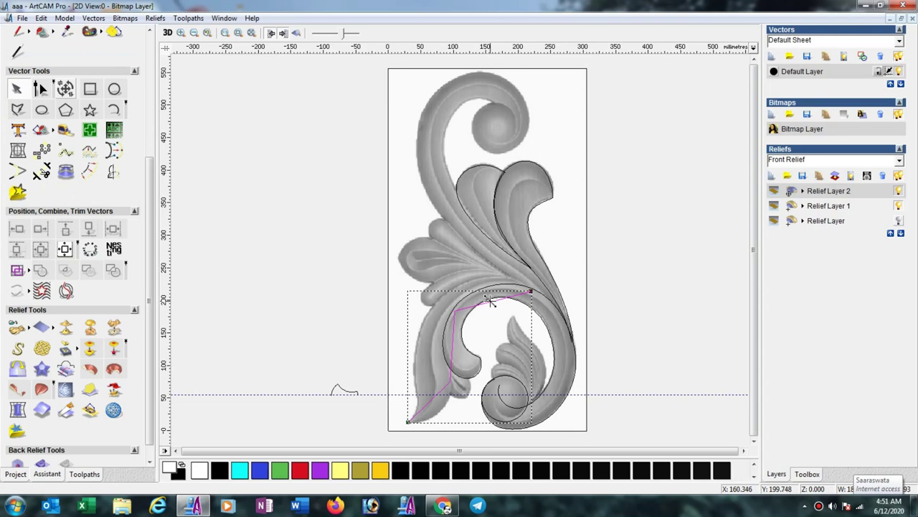
pyautogui.doubleClick(500, 302)
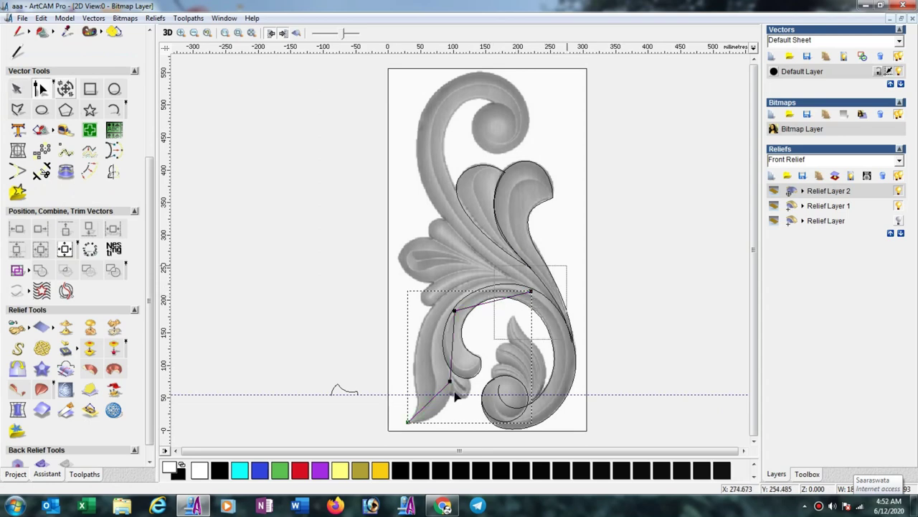
pyautogui.press('s')
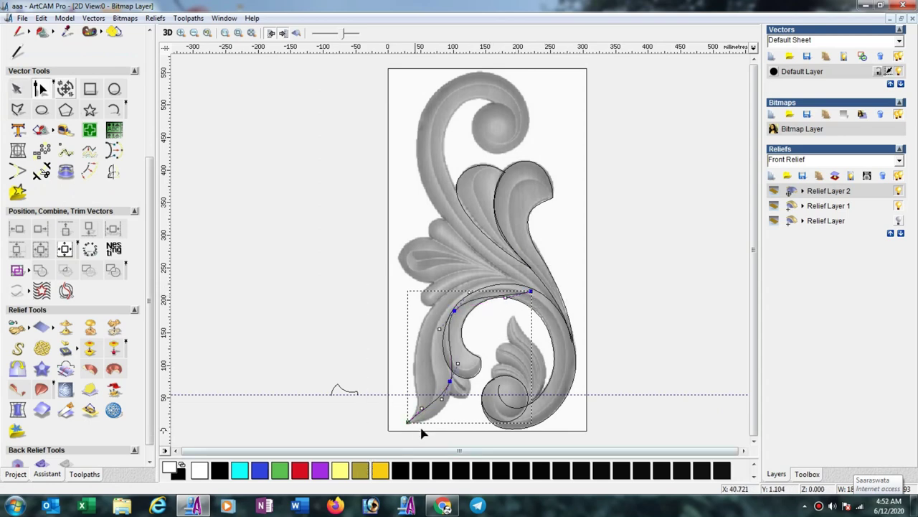
# Bend the inner curve's lower spans to follow the lower-left leaf's edge from its tip to beside the small leaflet
pyautogui.click(422, 408)
pyautogui.click(424, 368)
pyautogui.moveTo(439, 374); pyautogui.dragTo(440, 373)
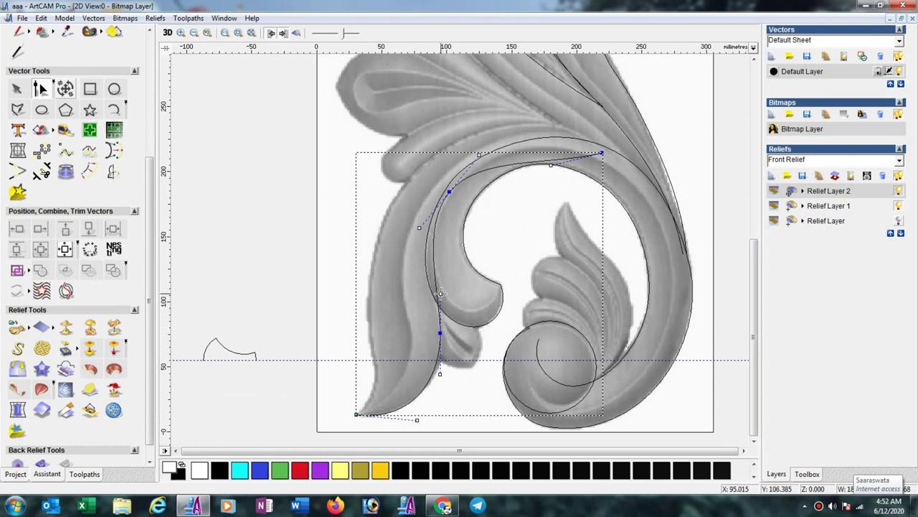
pyautogui.moveTo(435, 288); pyautogui.dragTo(434, 286)
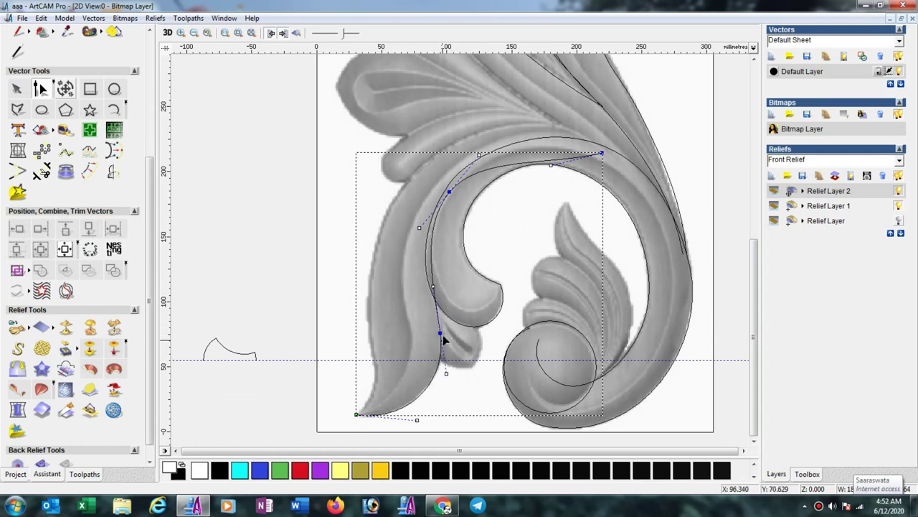
# Shape the inner curve's upper spans along the scroll's outer arc and shift the upper end node slightly outward
pyautogui.moveTo(551, 165); pyautogui.dragTo(539, 127)
pyautogui.moveTo(602, 153); pyautogui.dragTo(610, 153)
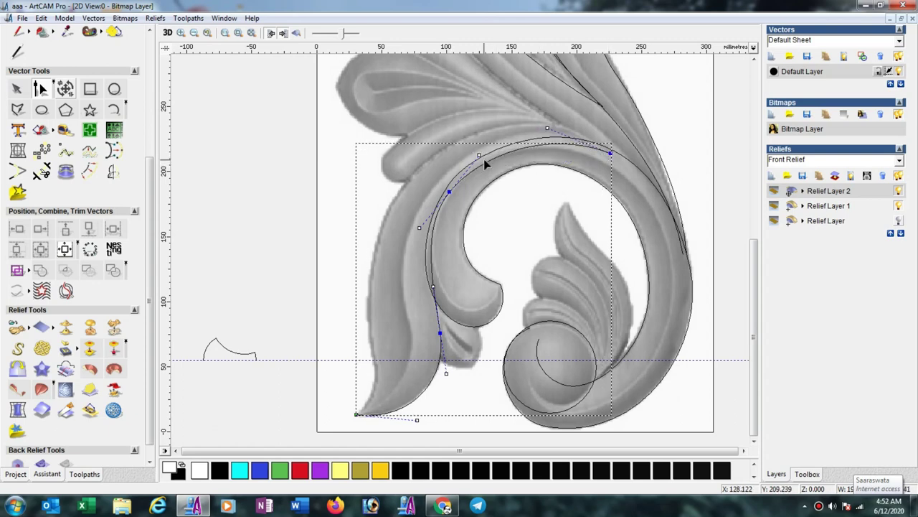
pyautogui.moveTo(480, 155); pyautogui.dragTo(478, 148)
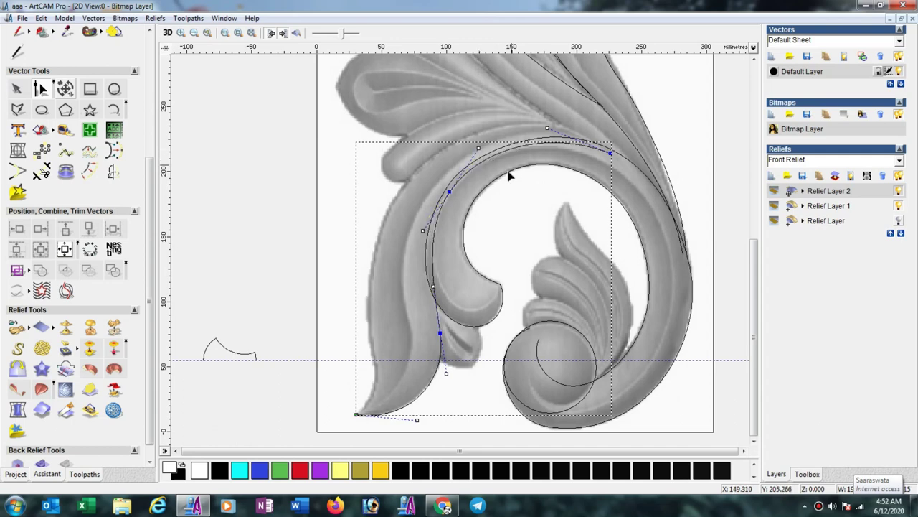
pyautogui.moveTo(433, 286); pyautogui.dragTo(428, 266)
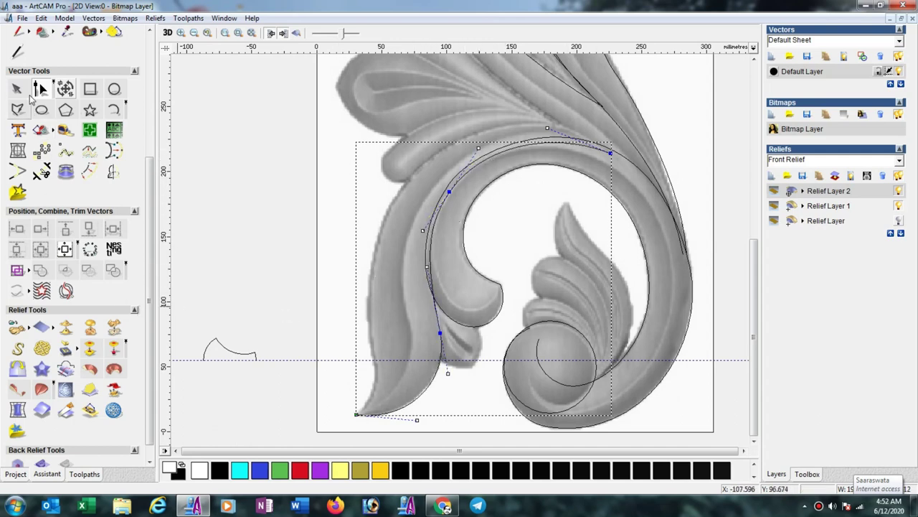
# Draw an open five-point polyline along the lower-left leaf's outer edge, from its tip to the top of the scroll
pyautogui.click(18, 111)
pyautogui.click(356, 414)
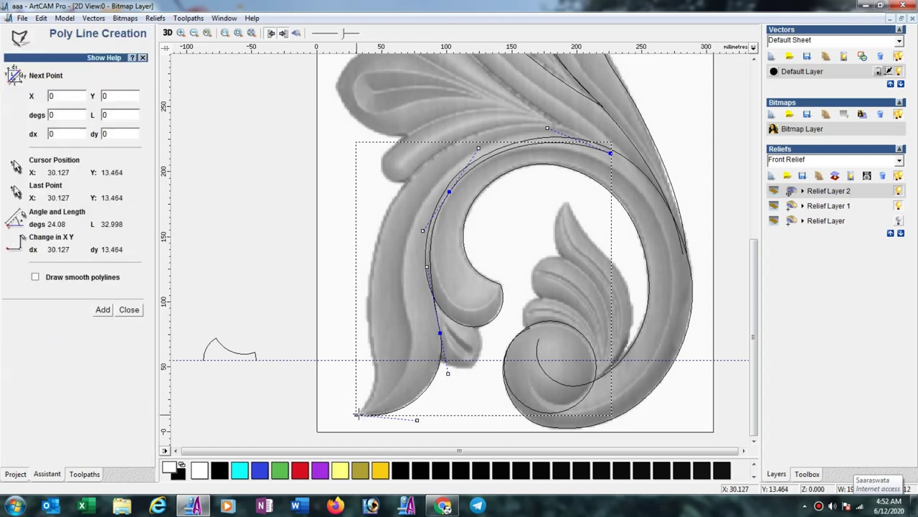
pyautogui.click(369, 264)
pyautogui.click(447, 147)
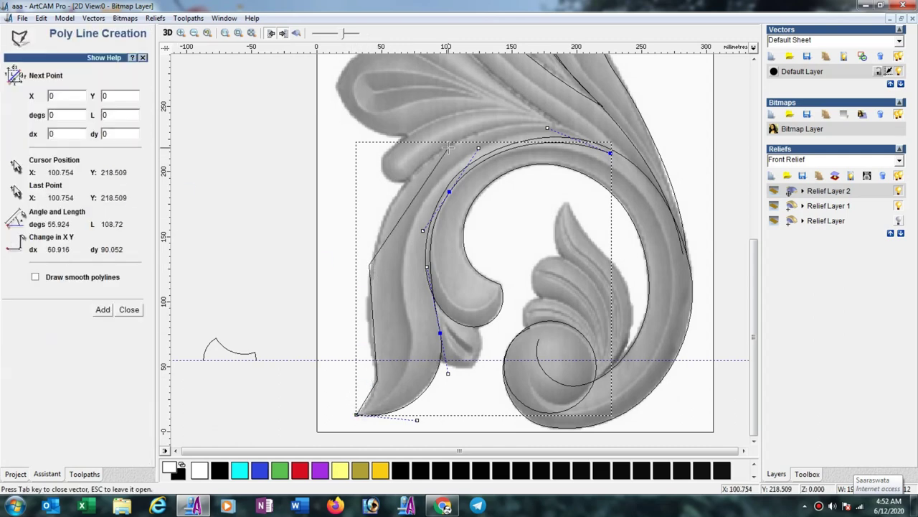
pyautogui.click(610, 147)
pyautogui.press('Escape')
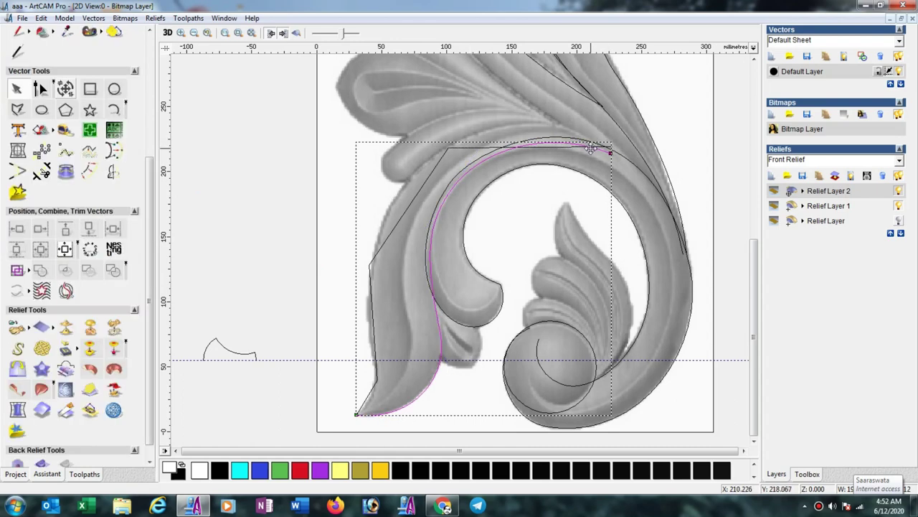
# Convert all spans of the leaf's outer-edge polyline to Bezier curves with smooth nodes
pyautogui.click(445, 153)
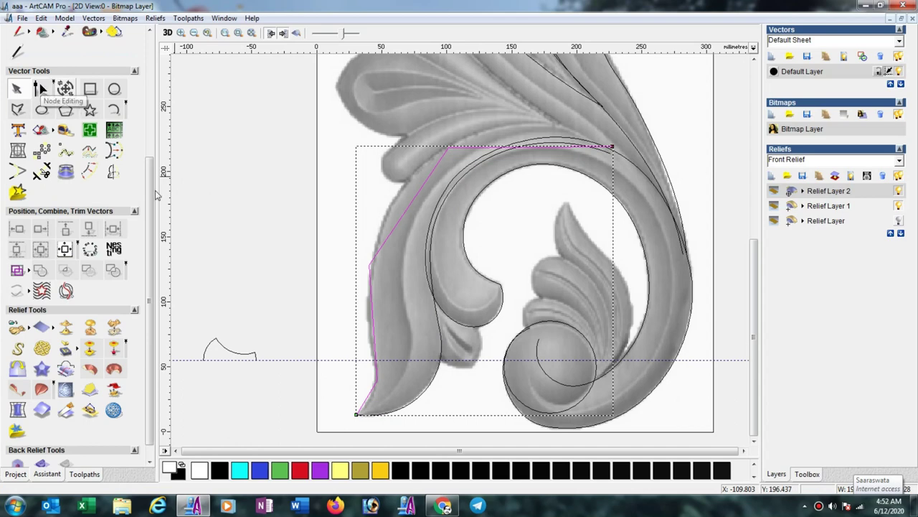
pyautogui.click(361, 321)
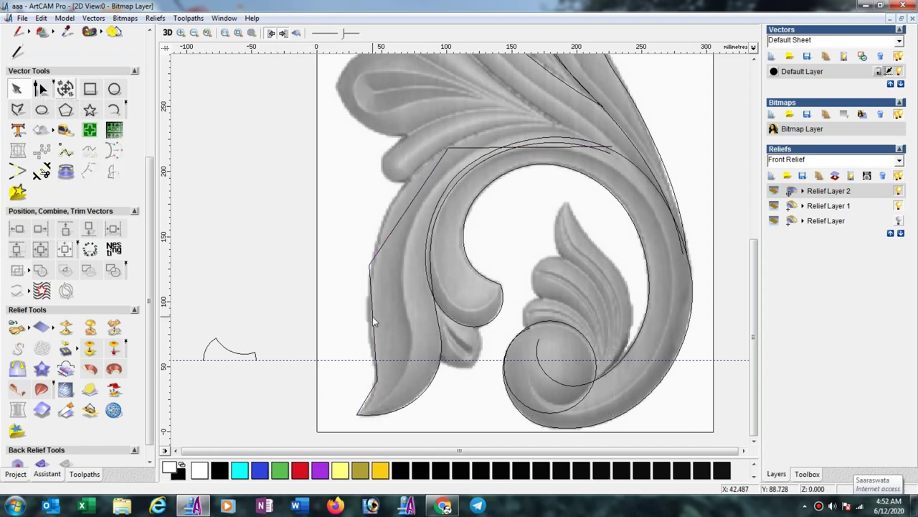
pyautogui.click(373, 316)
pyautogui.moveTo(298, 94); pyautogui.dragTo(694, 448)
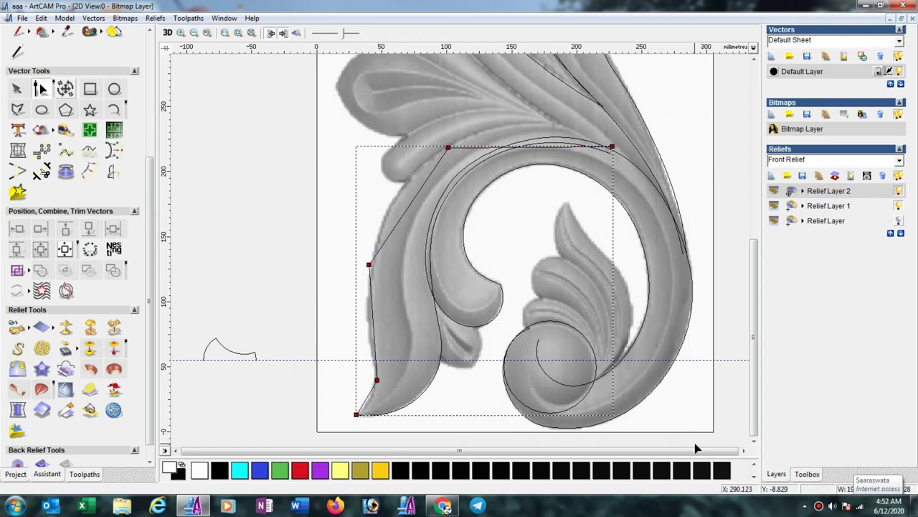
pyautogui.press('b')
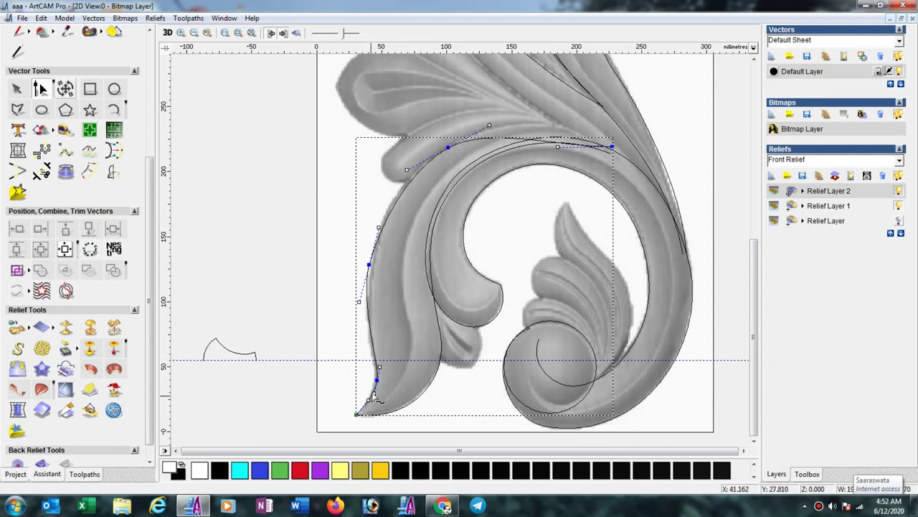
# Refine the outer curve's lower nodes and handles to follow the lower-left leaf's outer edge
pyautogui.moveTo(376, 381); pyautogui.dragTo(374, 381)
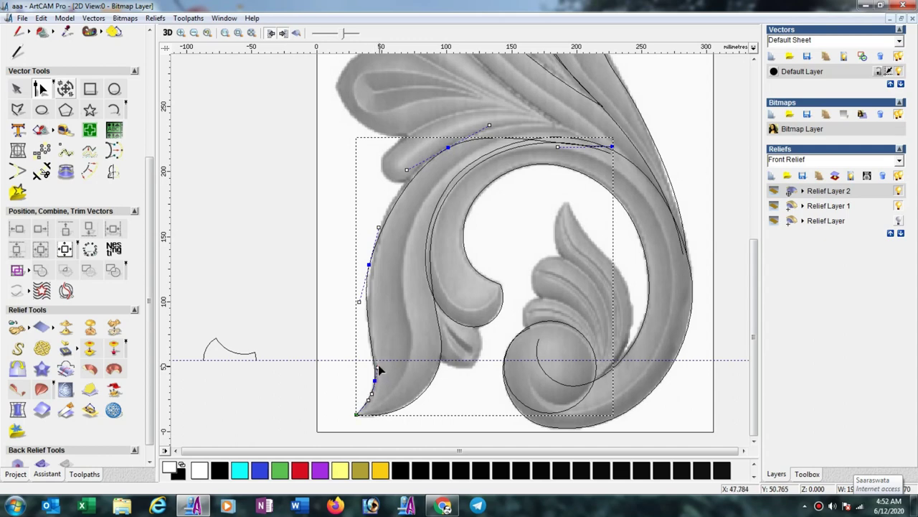
pyautogui.moveTo(369, 264); pyautogui.dragTo(371, 265)
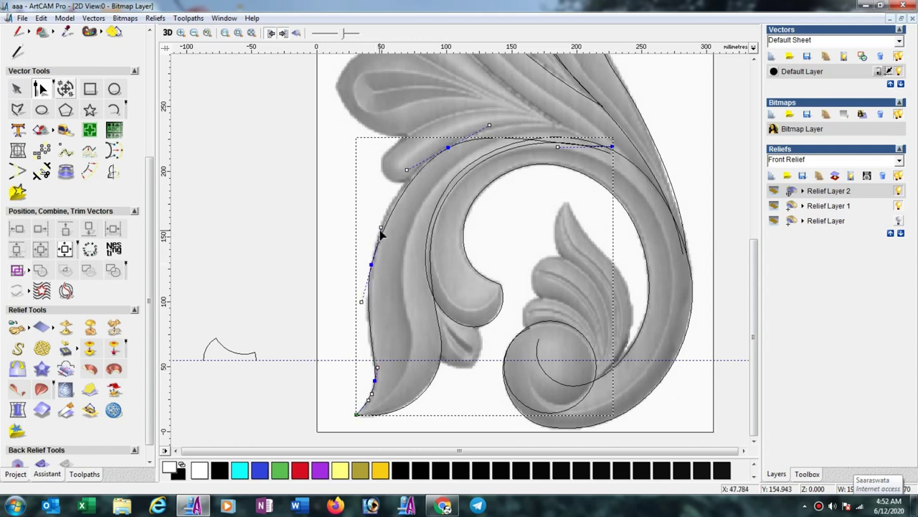
pyautogui.moveTo(380, 228); pyautogui.dragTo(380, 207)
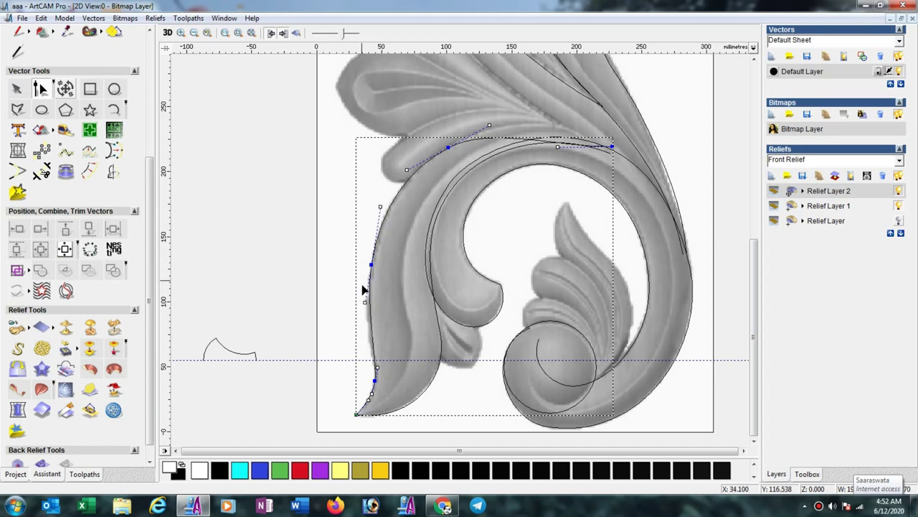
pyautogui.moveTo(365, 304); pyautogui.dragTo(360, 306)
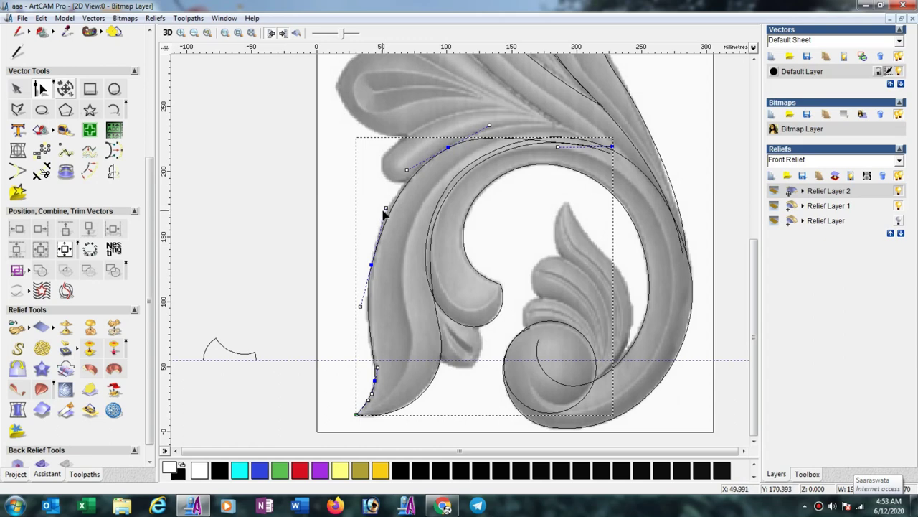
pyautogui.moveTo(386, 208); pyautogui.dragTo(382, 209)
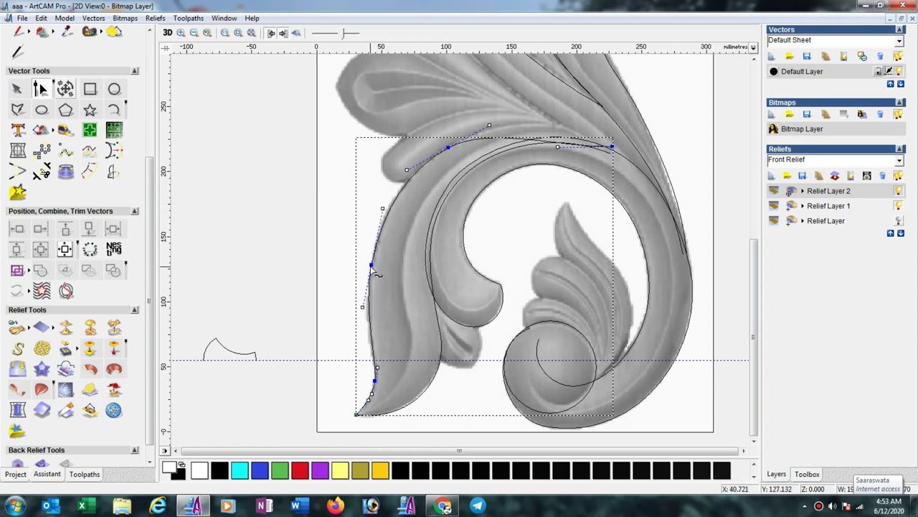
pyautogui.moveTo(371, 264); pyautogui.dragTo(367, 268)
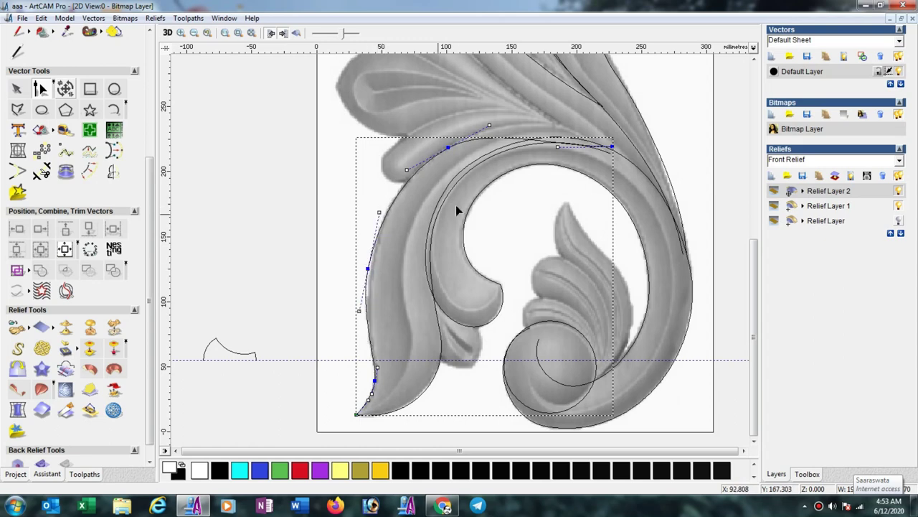
# Bulge the outer curve's upper span outward and adjust its node and handles to follow the lower-left leaf's upper edge
pyautogui.moveTo(558, 148); pyautogui.dragTo(558, 108)
pyautogui.moveTo(490, 124); pyautogui.dragTo(498, 118)
pyautogui.moveTo(447, 147); pyautogui.dragTo(442, 147)
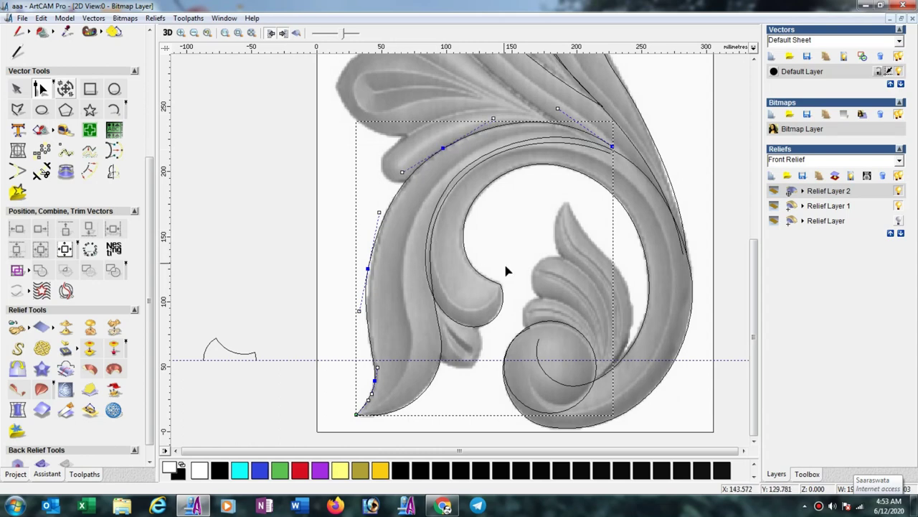
pyautogui.scroll(-1, 507, 265)
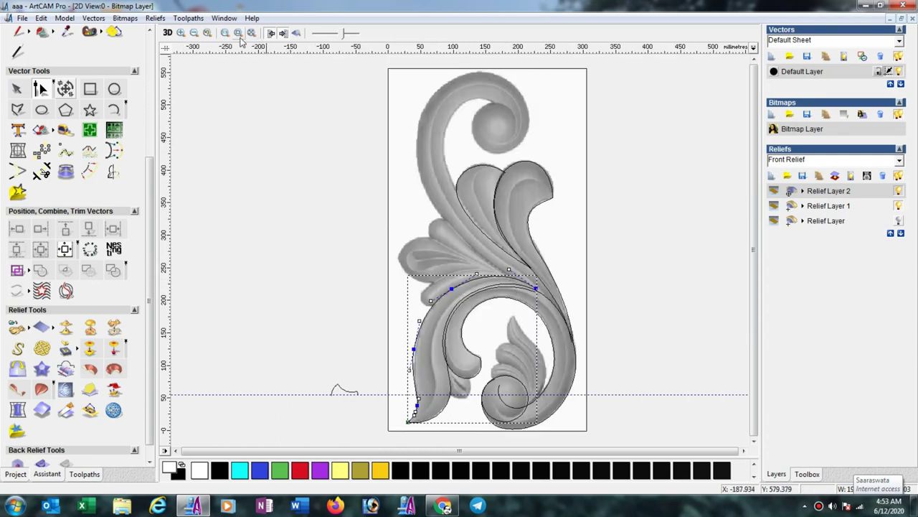
# Tile the 2D and 3D views vertically and add a new relief layer with the same combine mode as Relief Layer 2
pyautogui.click(223, 18)
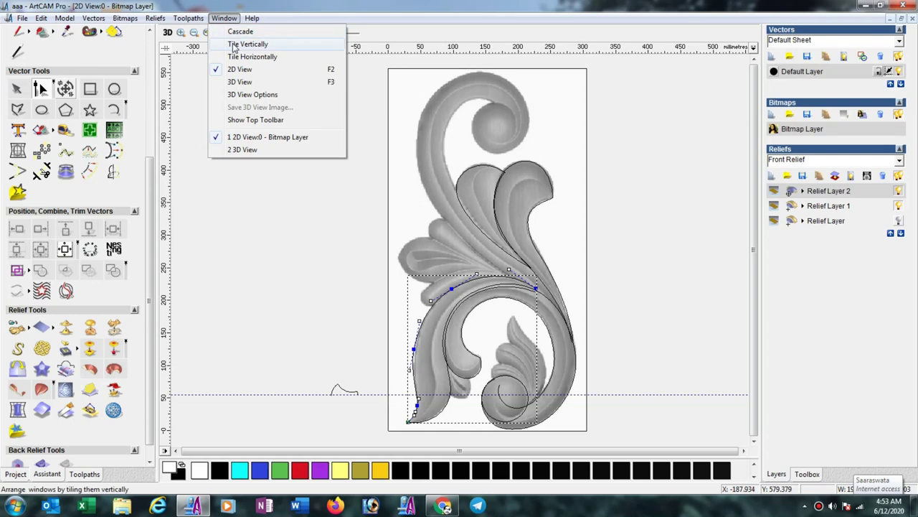
pyautogui.click(232, 43)
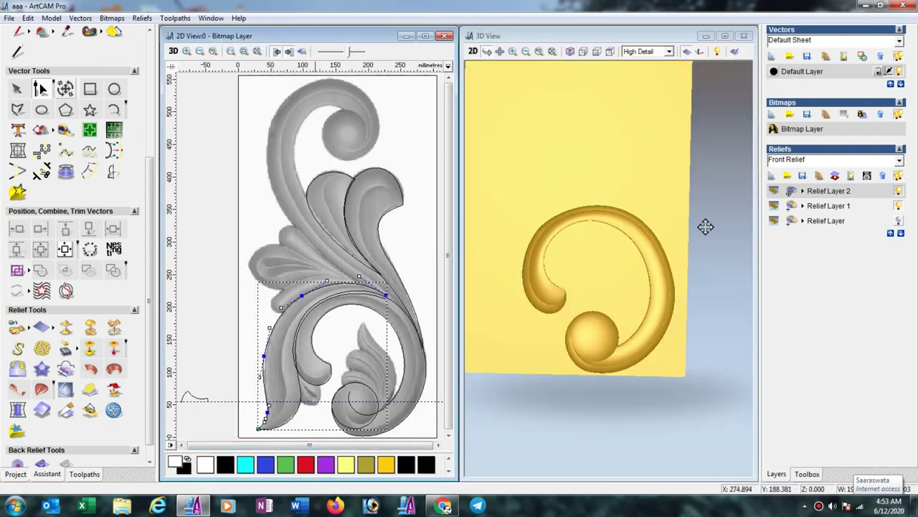
pyautogui.click(771, 176)
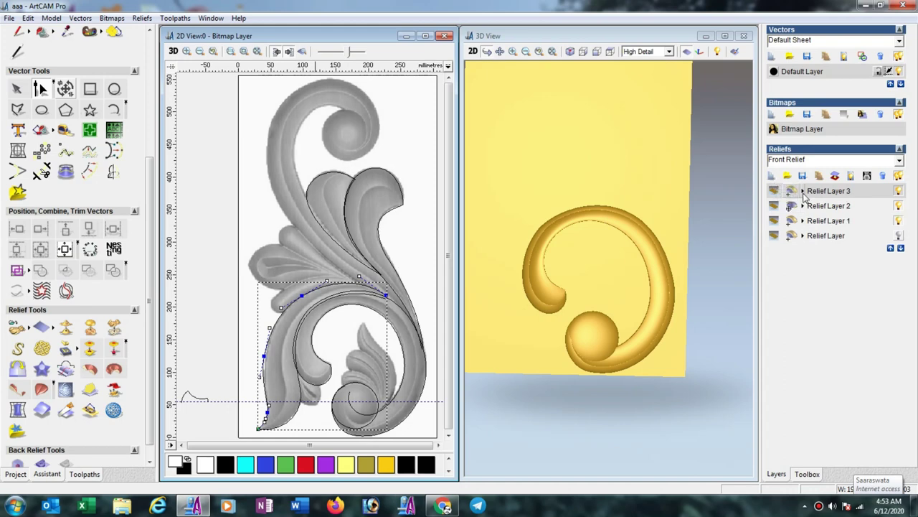
pyautogui.moveTo(805, 197)
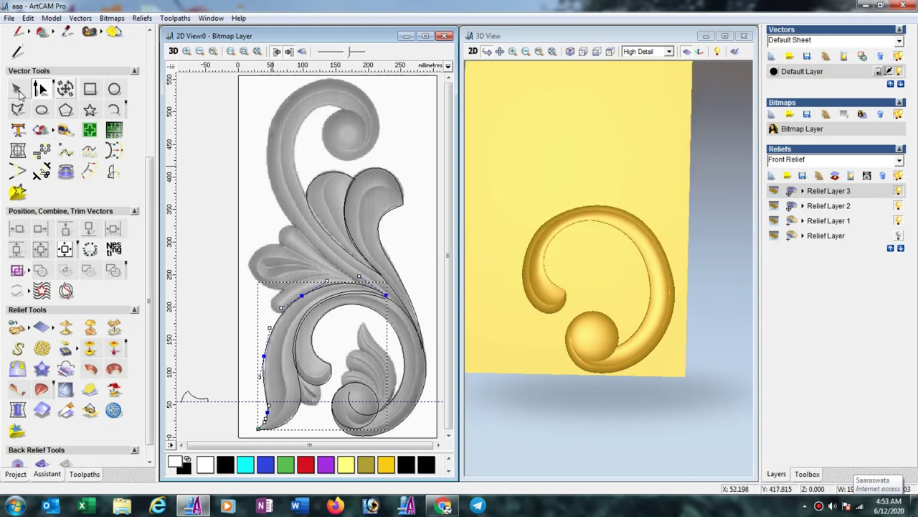
# Try a two-rail sweep of the smaller upper lobe using the existing cross section, a final height of 10 and the Highest combine mode
pyautogui.click(319, 222)
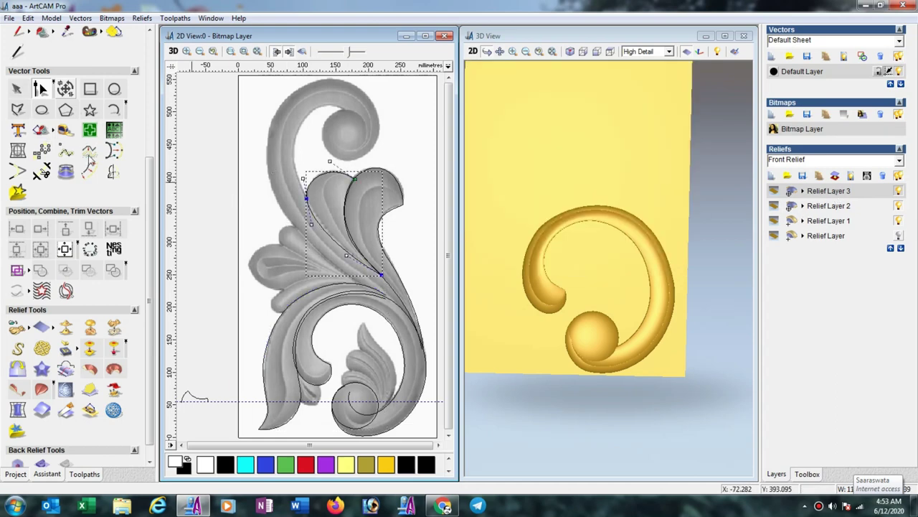
pyautogui.click(17, 90)
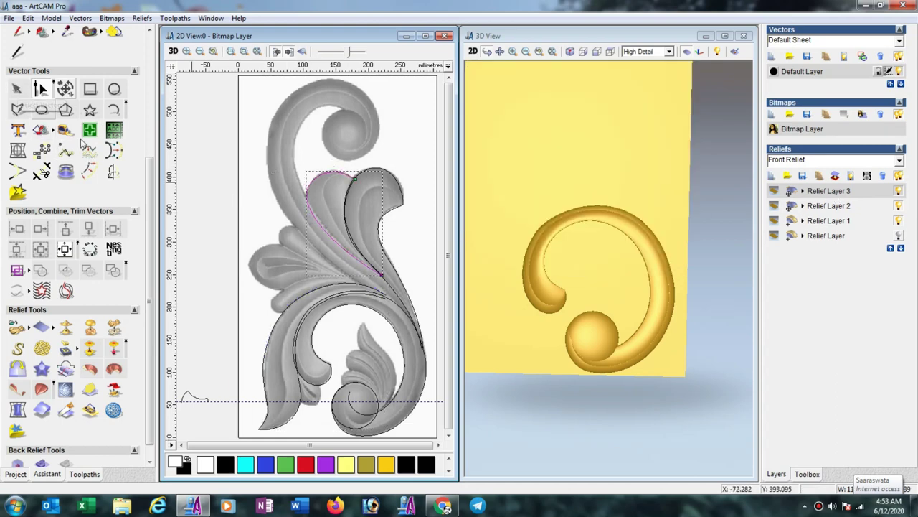
pyautogui.keyDown('shift'); pyautogui.click(355, 242); pyautogui.keyUp('shift')
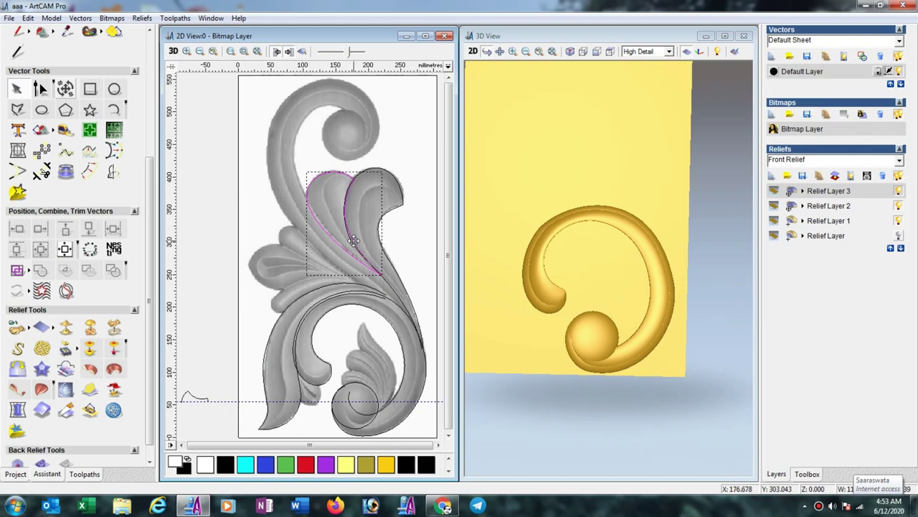
pyautogui.click(43, 388)
pyautogui.click(185, 397)
pyautogui.click(120, 284)
pyautogui.click(60, 363)
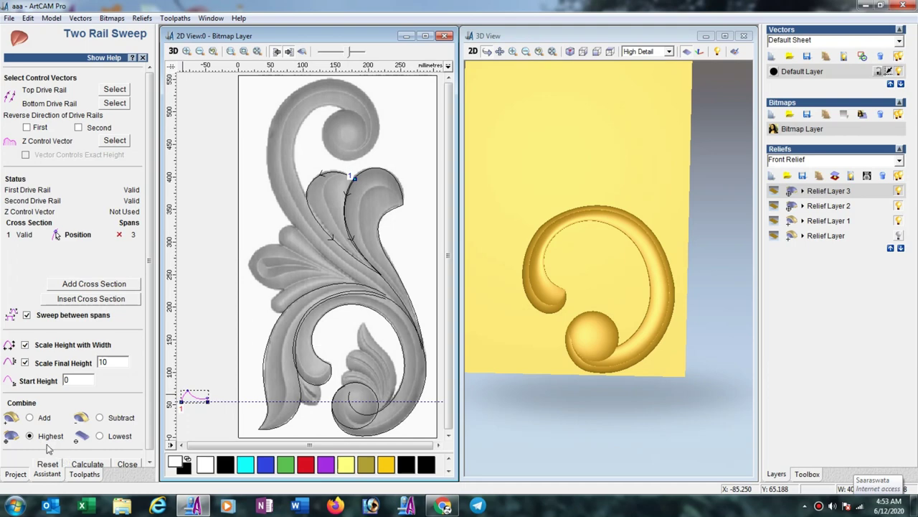
pyautogui.click(76, 465)
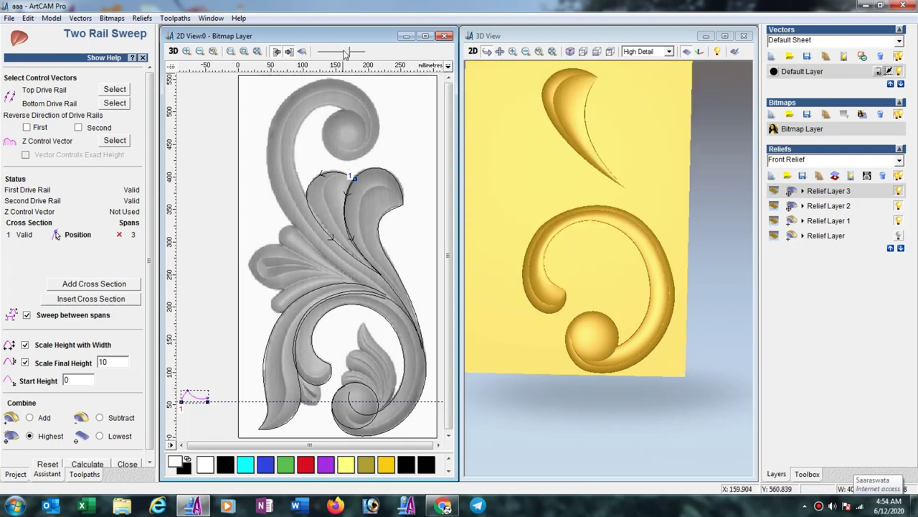
# Try the same two-rail sweep on the larger upper lobe, using its two edge curves as drive rails
pyautogui.click(302, 52)
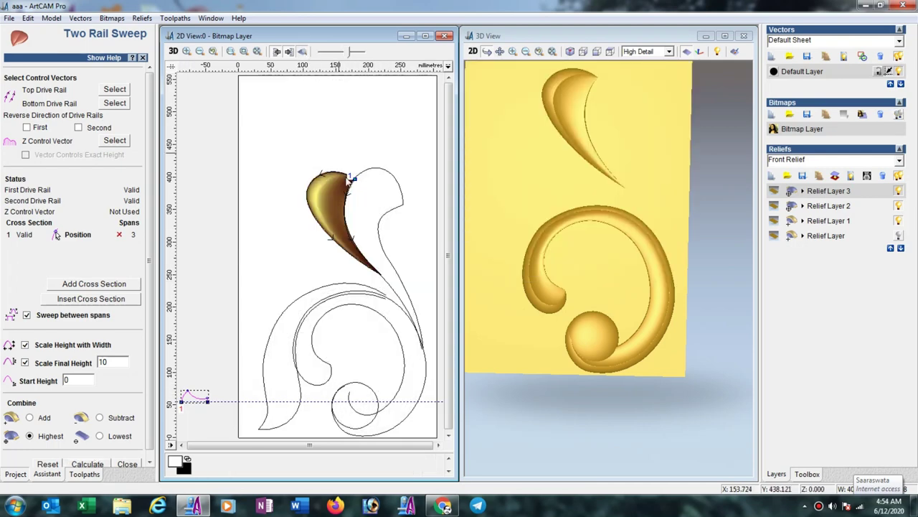
pyautogui.click(359, 245)
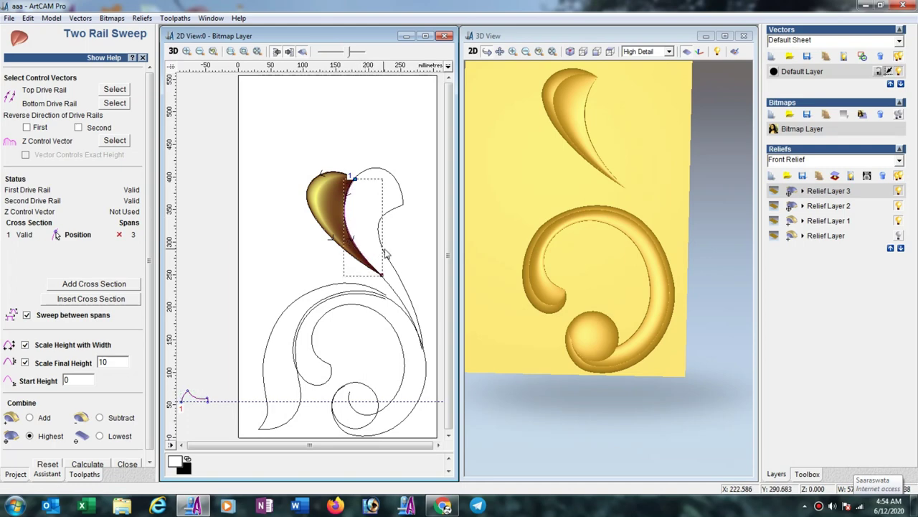
pyautogui.click(396, 290)
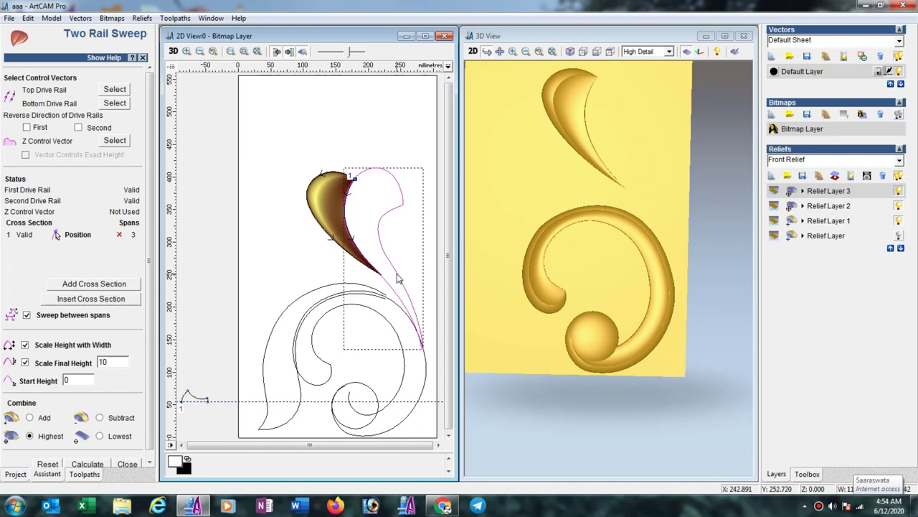
pyautogui.click(113, 90)
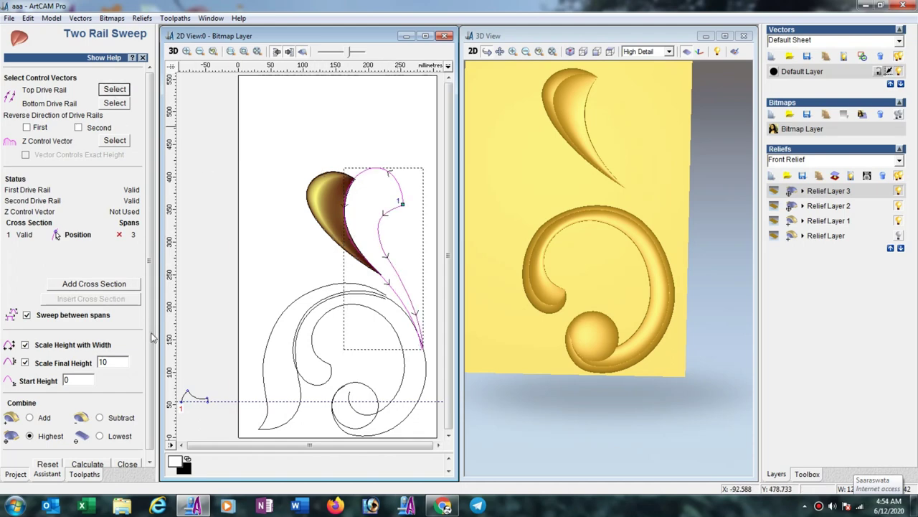
pyautogui.click(91, 464)
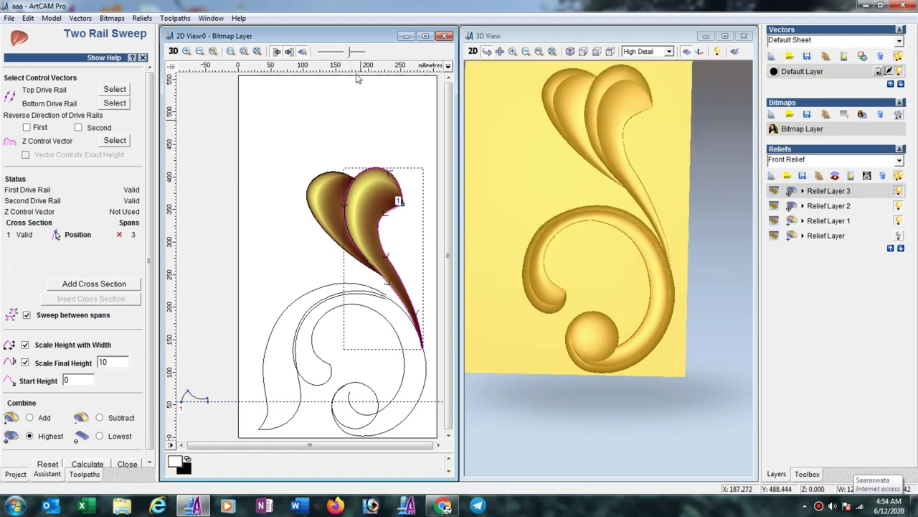
# Try the same sweep between the lower-left leaf's inner and outer curves, and undo the leaf sweeps
pyautogui.click(302, 52)
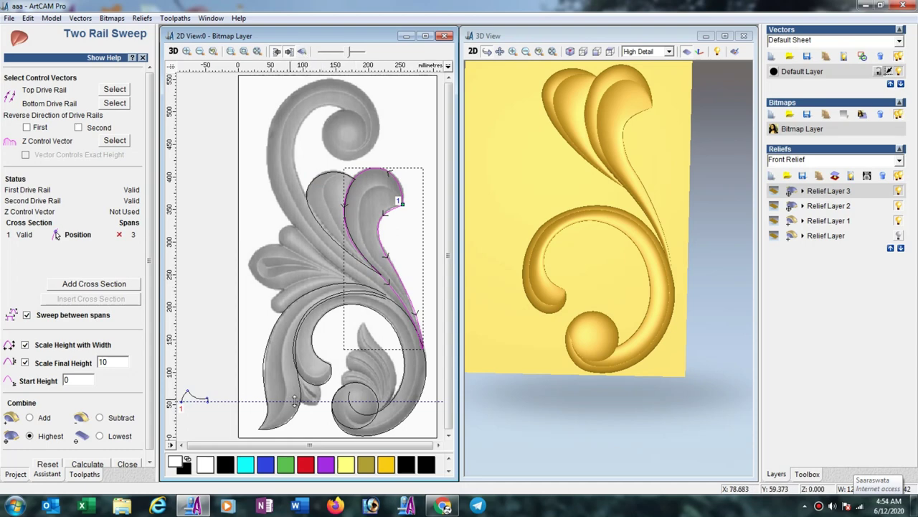
pyautogui.click(298, 416)
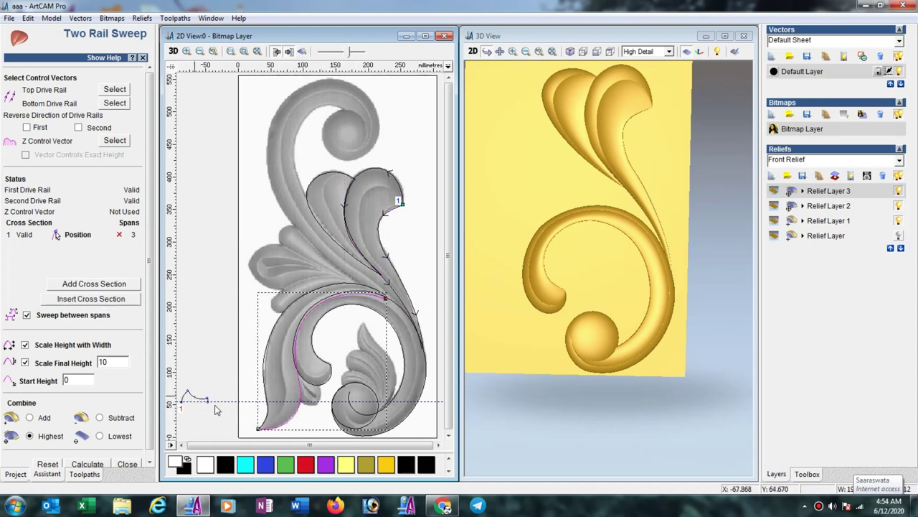
pyautogui.click(264, 394)
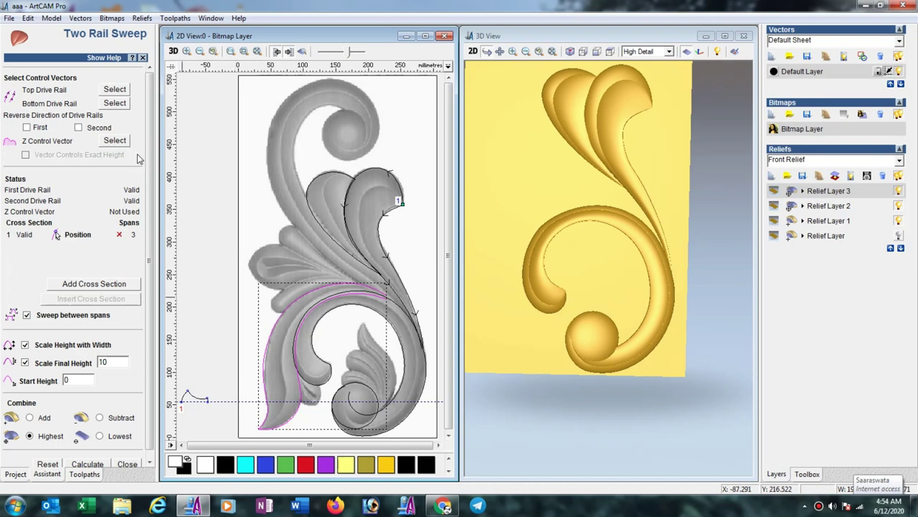
pyautogui.click(113, 89)
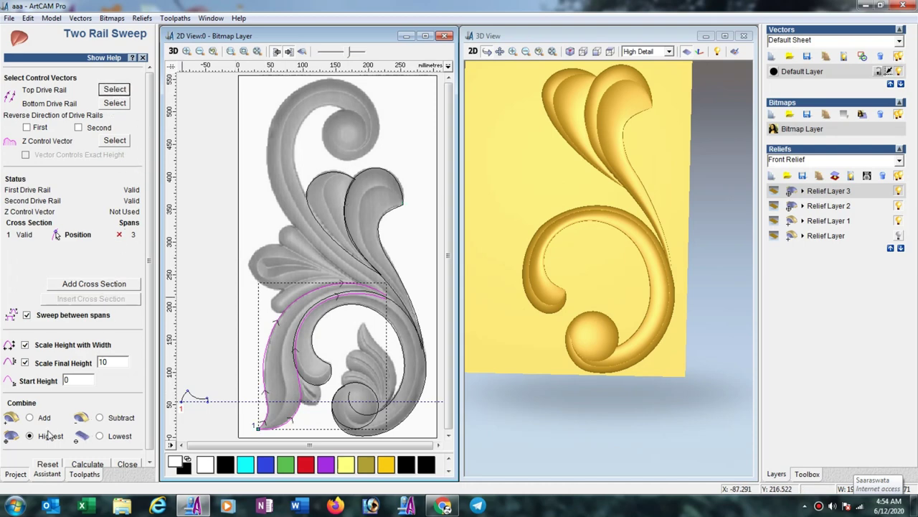
pyautogui.click(101, 463)
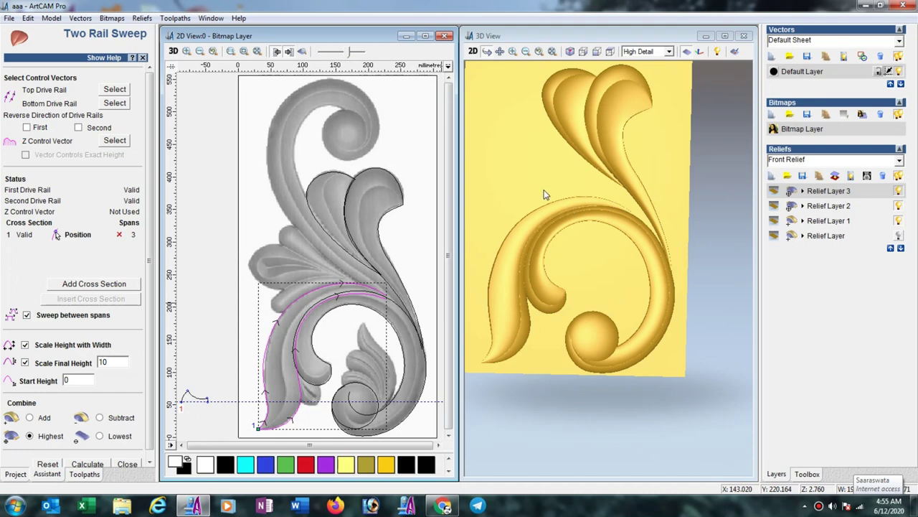
pyautogui.moveTo(548, 196); pyautogui.dragTo(548, 185)
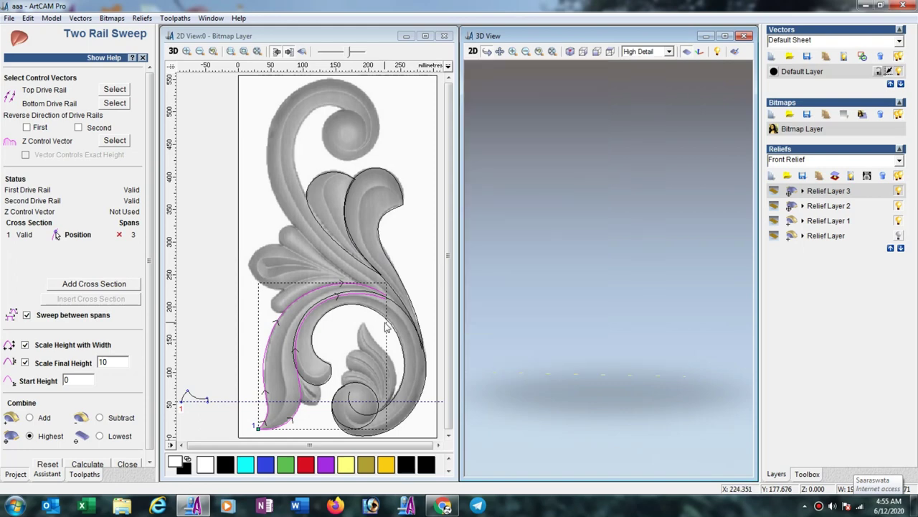
pyautogui.click(127, 464)
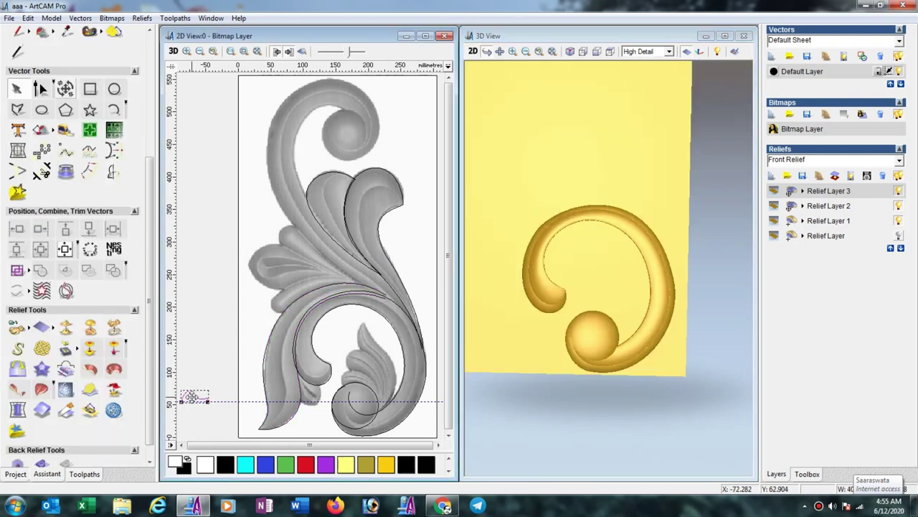
# Place a copy of the cross-section profile above the original and reshape it with the peak nearer the middle and a rounder left arc
pyautogui.keyDown('ctrl'); pyautogui.moveTo(192, 396); pyautogui.dragTo(209, 322); pyautogui.keyUp('ctrl')
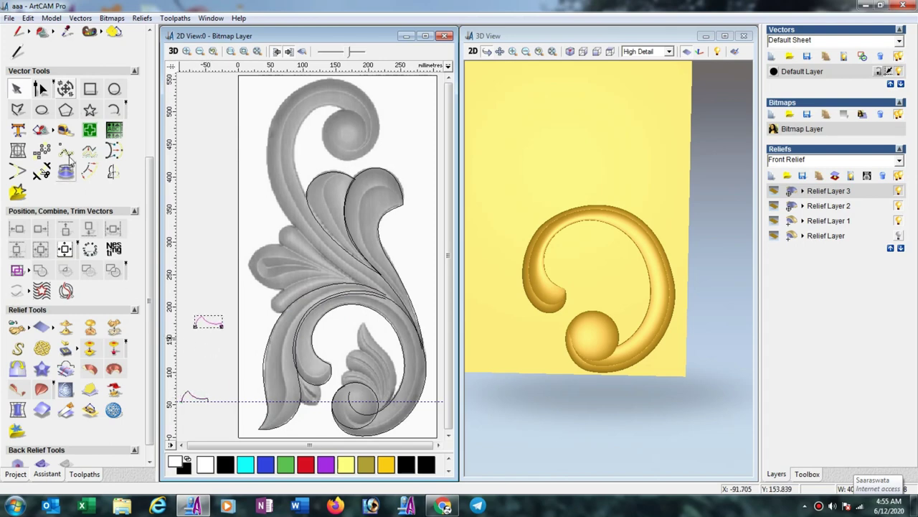
pyautogui.click(39, 89)
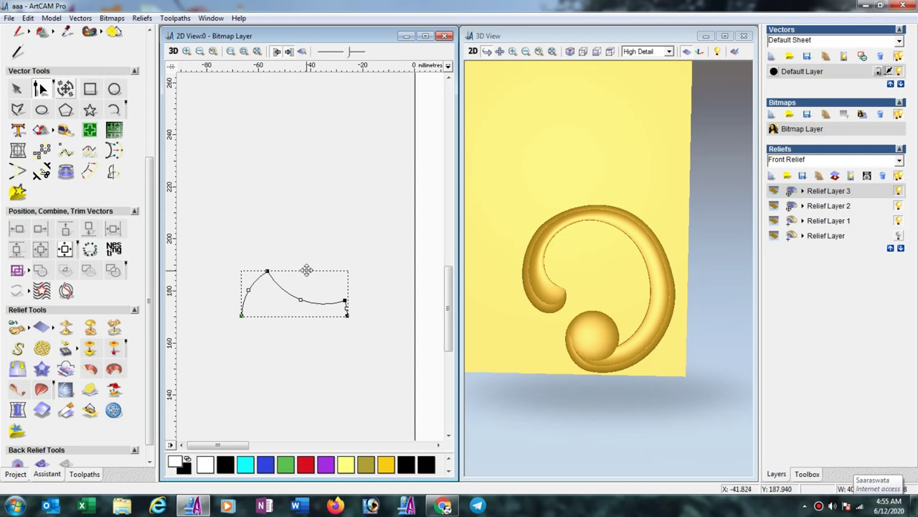
pyautogui.moveTo(269, 274); pyautogui.dragTo(285, 275)
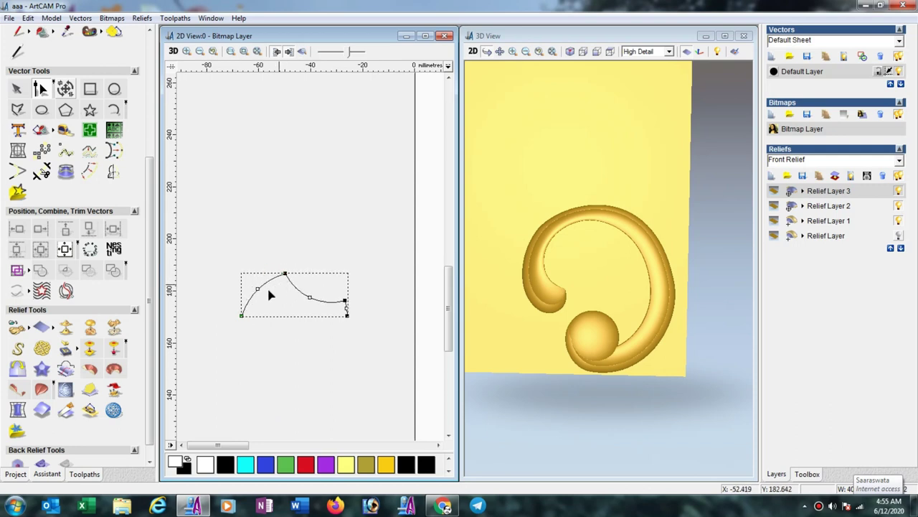
pyautogui.click(256, 290)
pyautogui.moveTo(251, 289); pyautogui.dragTo(250, 288)
pyautogui.click(333, 210)
pyautogui.scroll(-2, 314, 226)
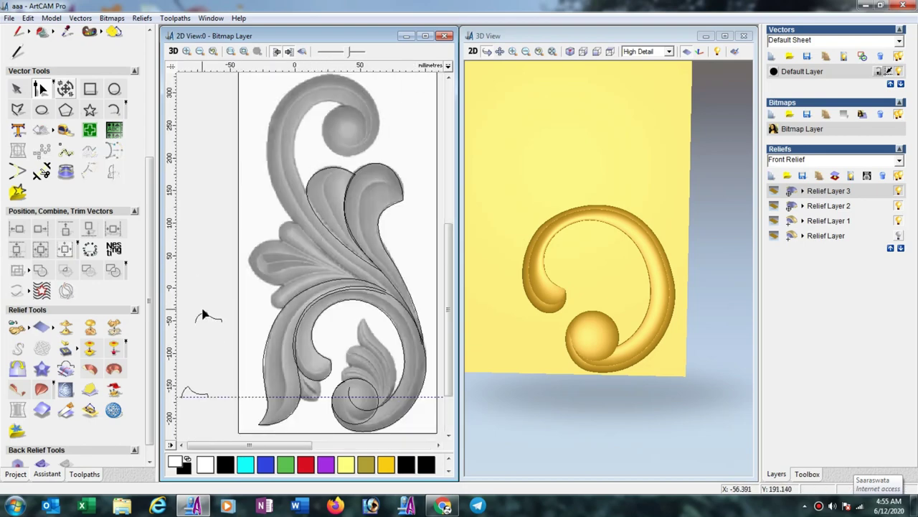
# Shift the copied profile's peak node slightly further toward its centre and lower it a little
pyautogui.scroll(2, 210, 313)
pyautogui.click(226, 266)
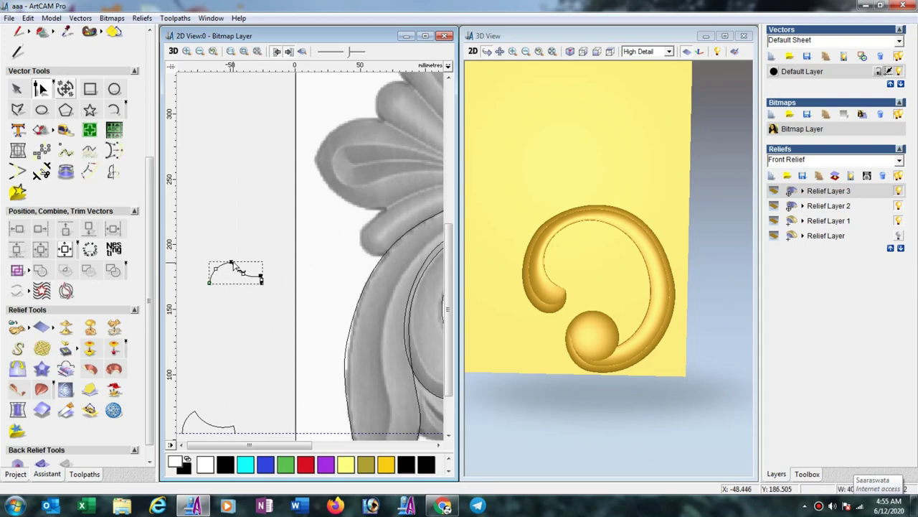
pyautogui.moveTo(231, 261); pyautogui.dragTo(238, 263)
pyautogui.click(234, 298)
pyautogui.scroll(-3, 234, 302)
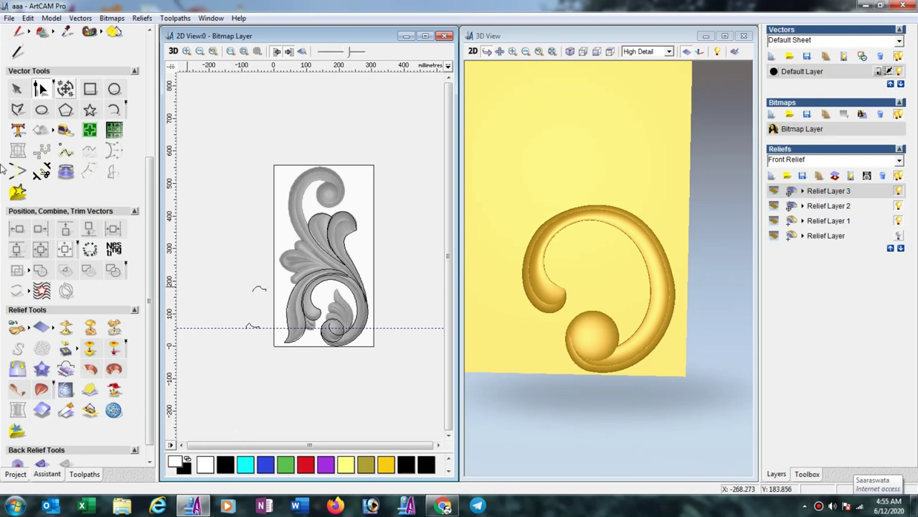
# Two-rail sweep the smaller upper lobe between its edge curves with the reshaped cross section, final height 10, combined as Highest
pyautogui.click(16, 88)
pyautogui.click(312, 239)
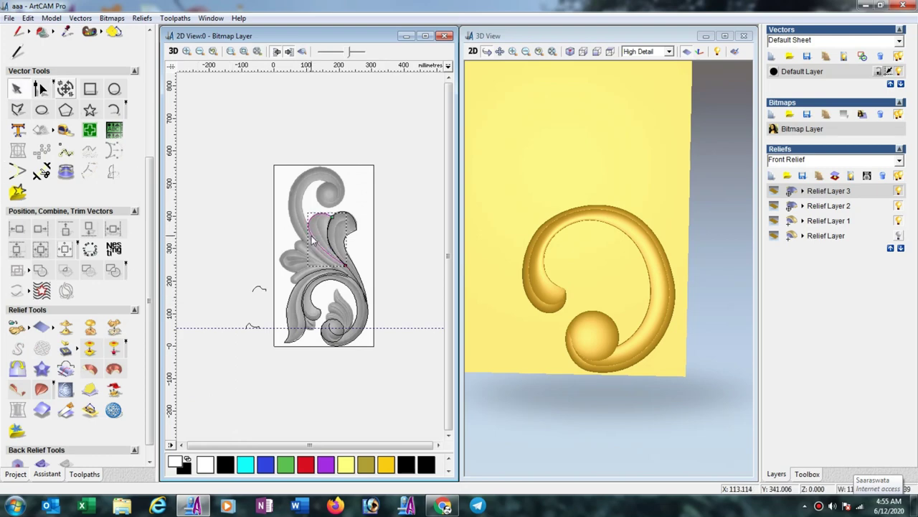
pyautogui.scroll(3, 312, 239)
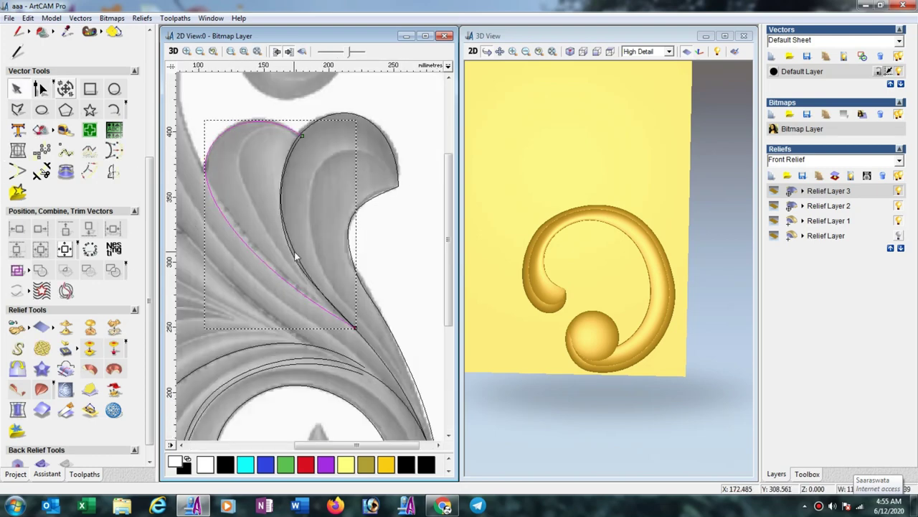
pyautogui.click(90, 369)
pyautogui.scroll(-5, 368, 268)
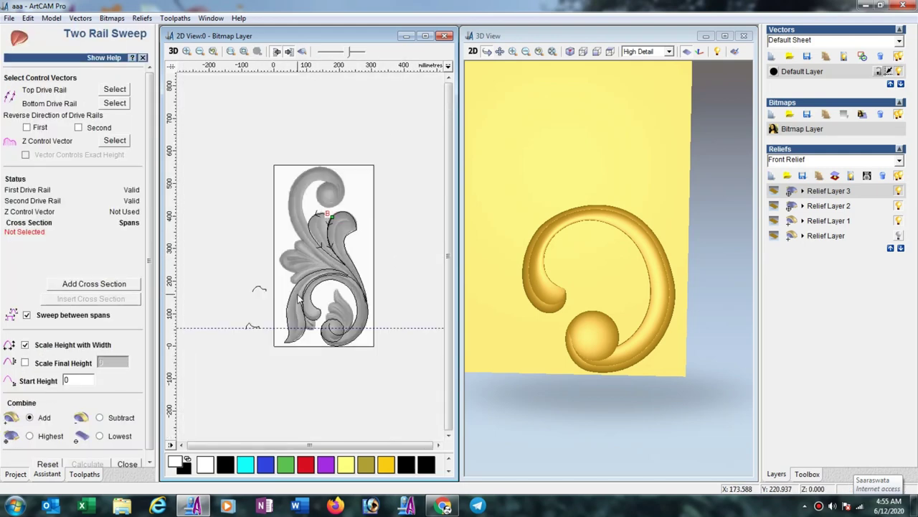
pyautogui.click(259, 289)
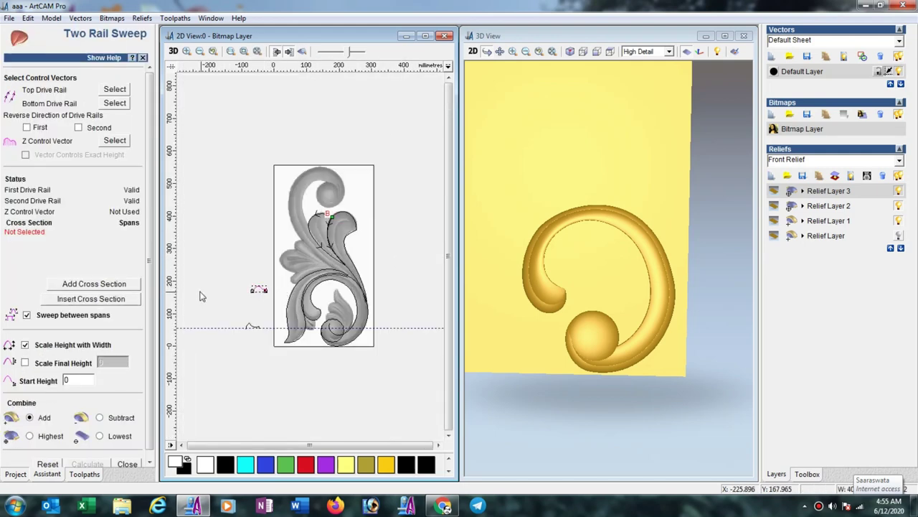
pyautogui.click(113, 285)
pyautogui.click(27, 362)
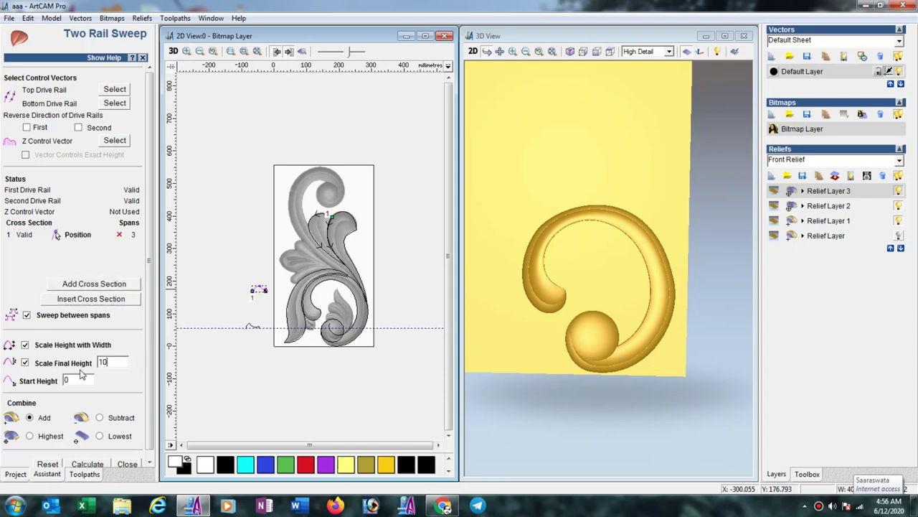
pyautogui.click(85, 463)
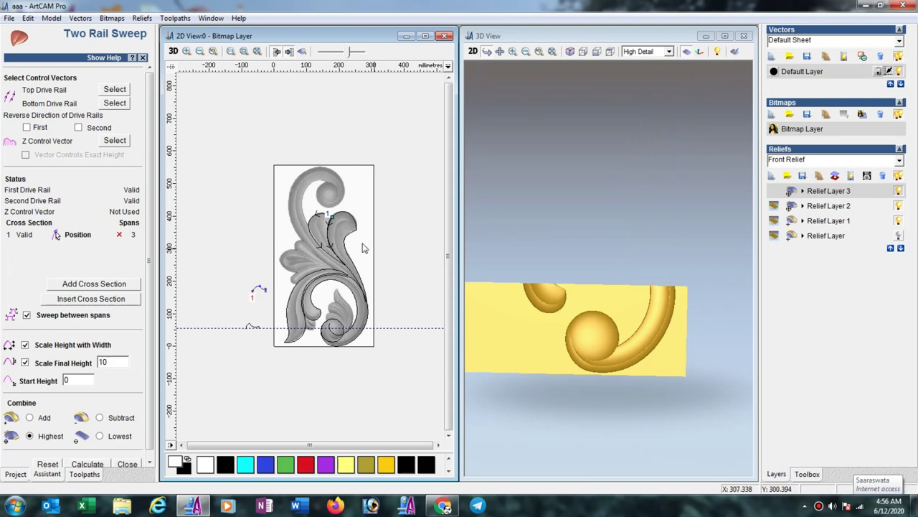
# Two-rail sweep the larger upper lobe between its edge curves with the same reshaped cross section, final height 10, combined as Highest
pyautogui.click(345, 217)
pyautogui.click(352, 237)
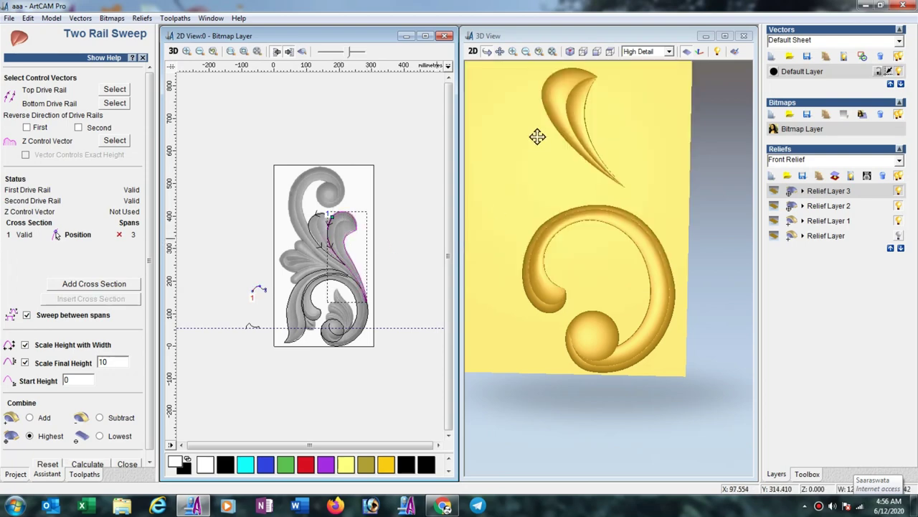
pyautogui.click(125, 91)
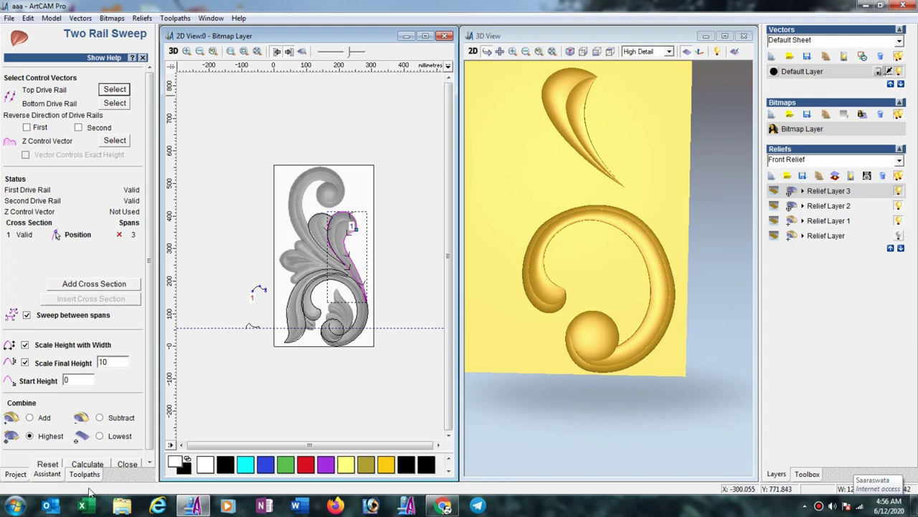
pyautogui.click(88, 465)
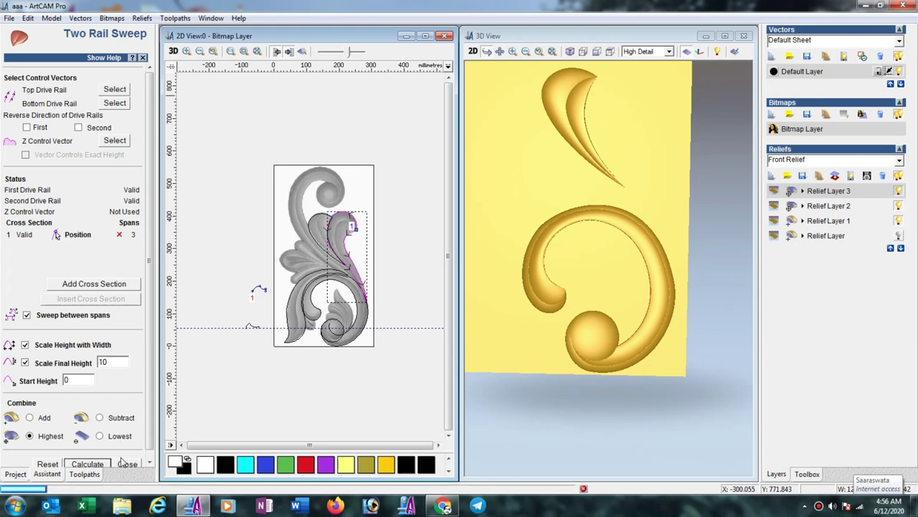
# Two-rail sweep the lower-left leaf between its outer and inner curves with the same cross section and settings, and finish sweeping
pyautogui.click(301, 344)
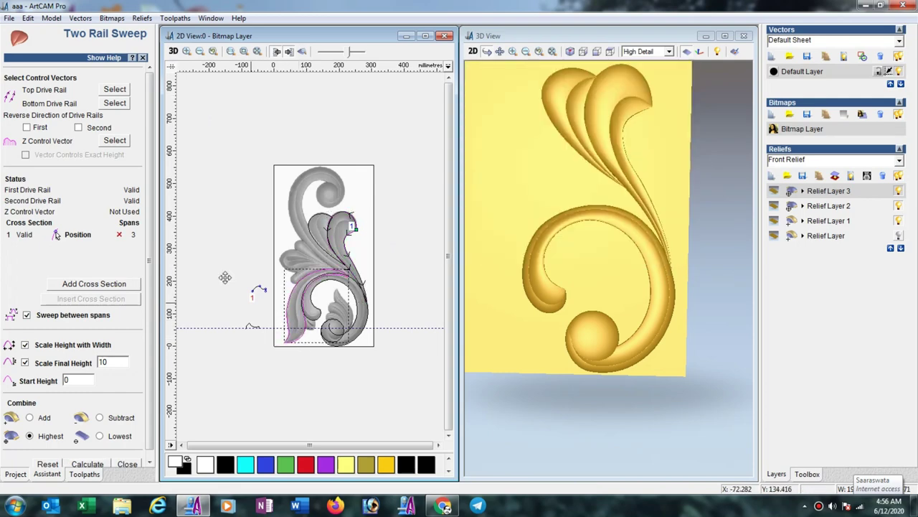
pyautogui.click(116, 90)
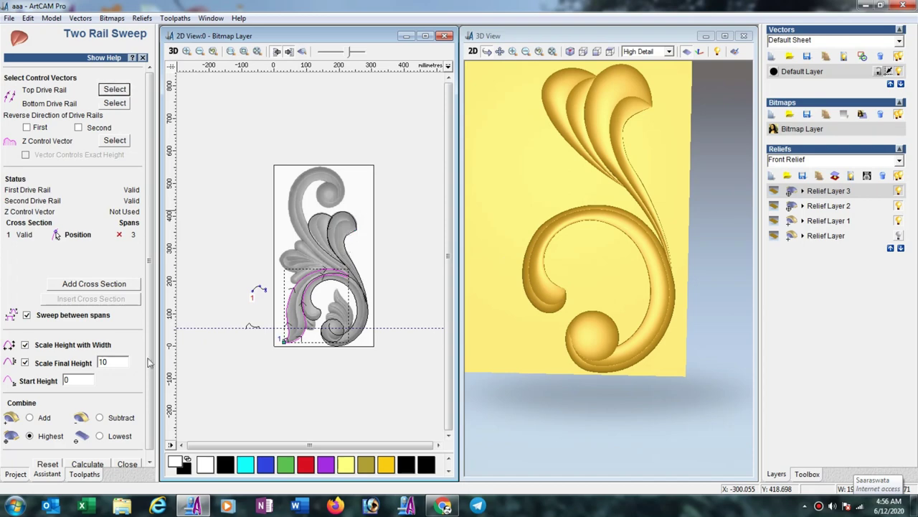
pyautogui.click(88, 464)
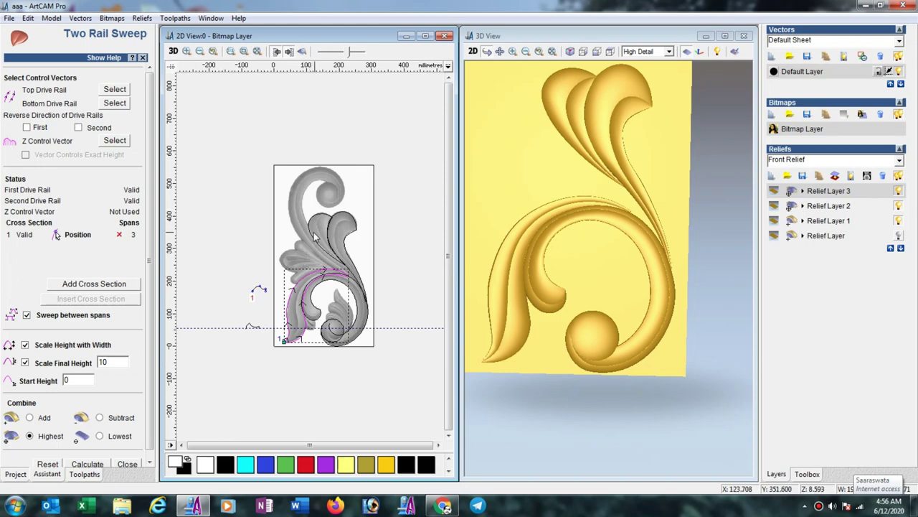
pyautogui.click(128, 464)
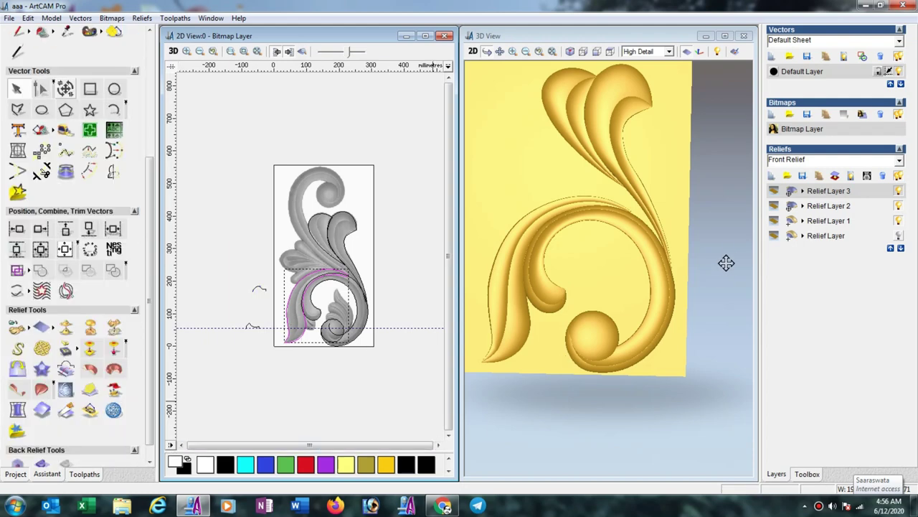
# Add a new relief layer above the existing ones and clear the vector selection
pyautogui.click(804, 193)
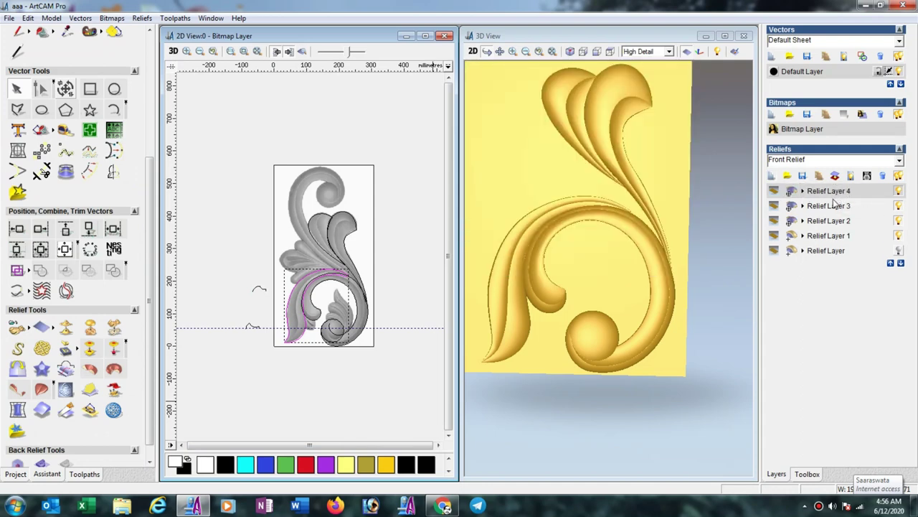
pyautogui.click(387, 191)
# Start a polyline around the upper scroll's curl, with points on its left side, lower edge and upper-right outer edge
pyautogui.scroll(1, 329, 195)
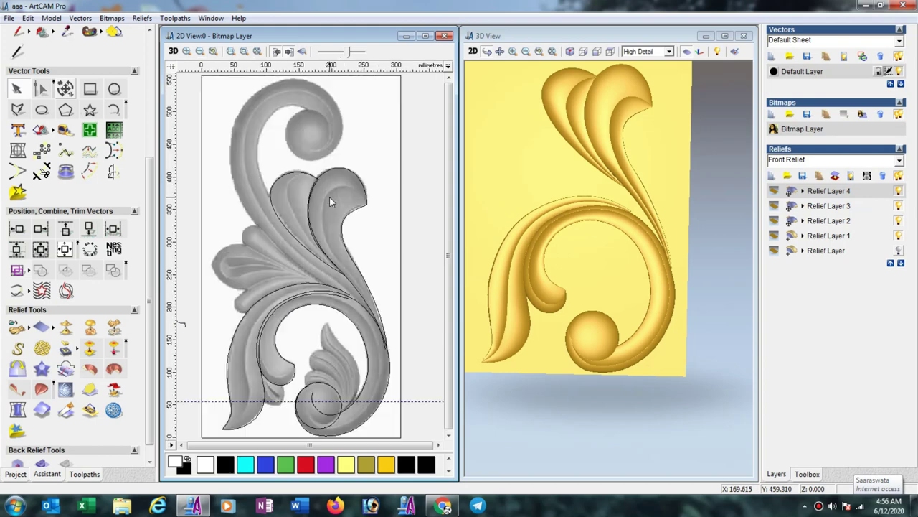
pyautogui.click(18, 108)
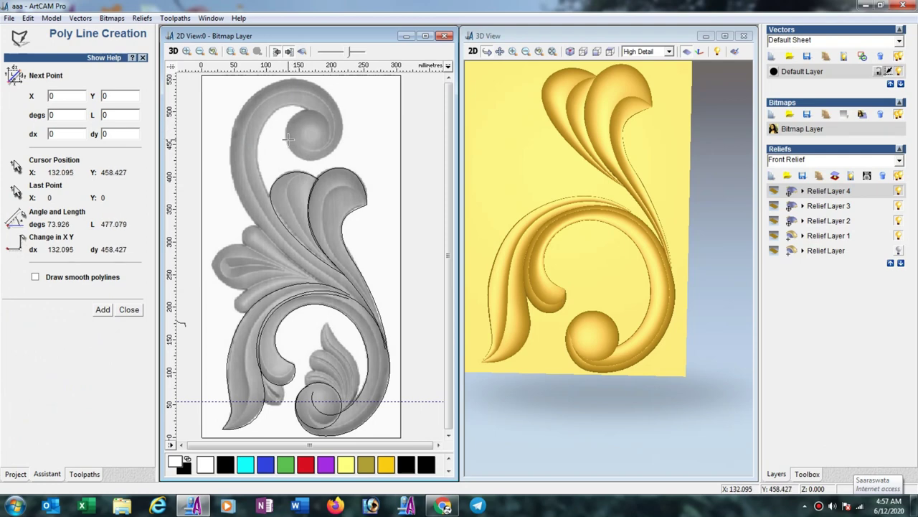
pyautogui.click(290, 130)
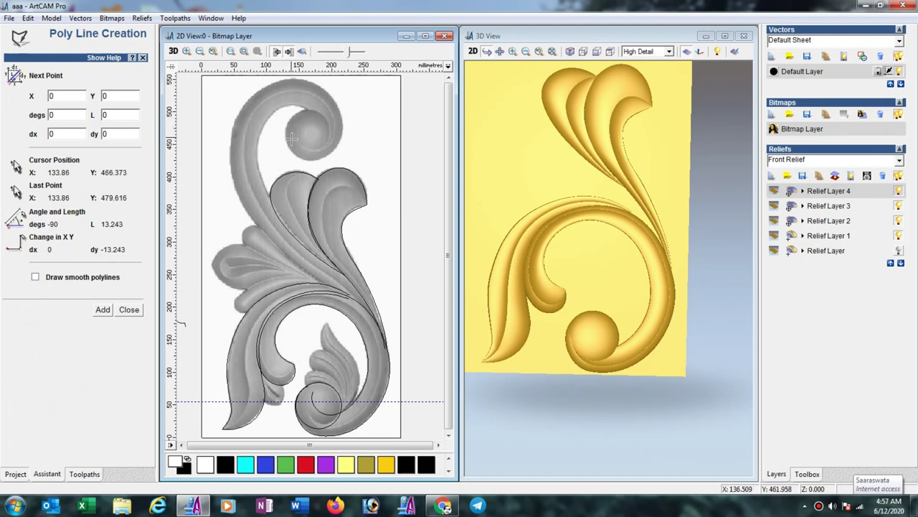
pyautogui.click(303, 159)
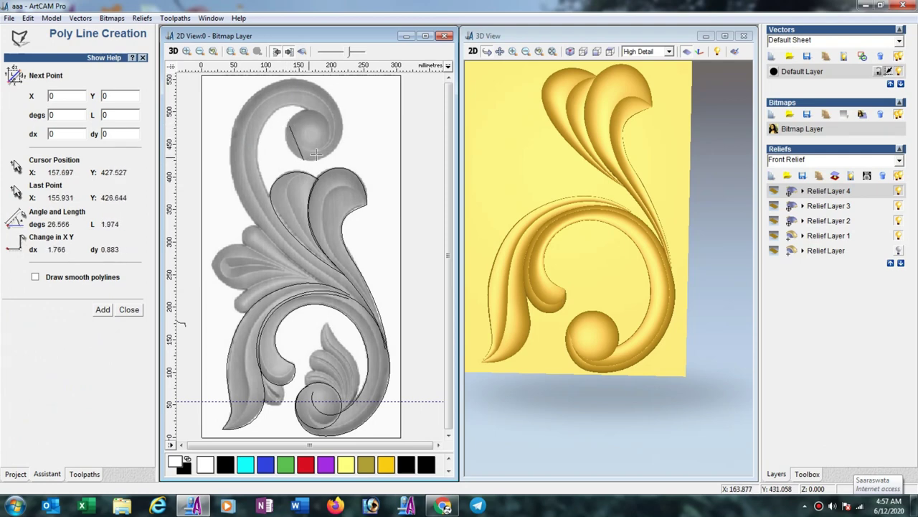
pyautogui.click(335, 105)
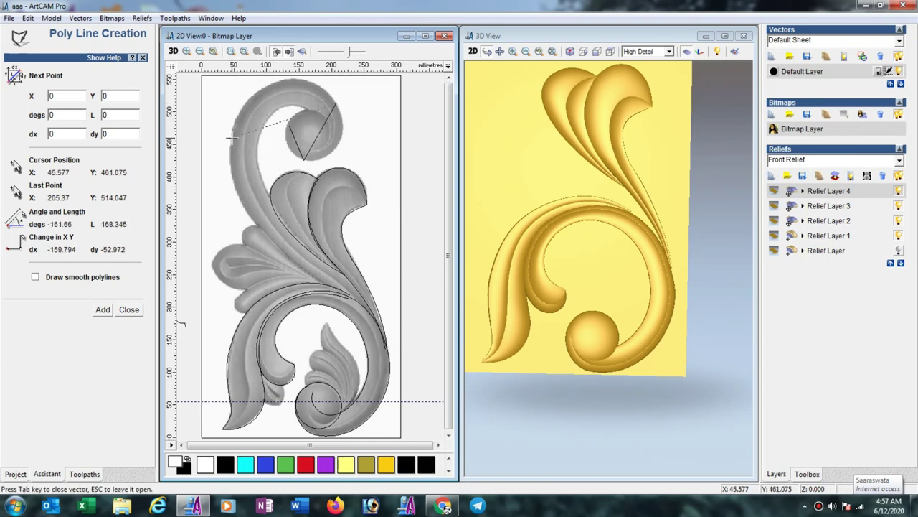
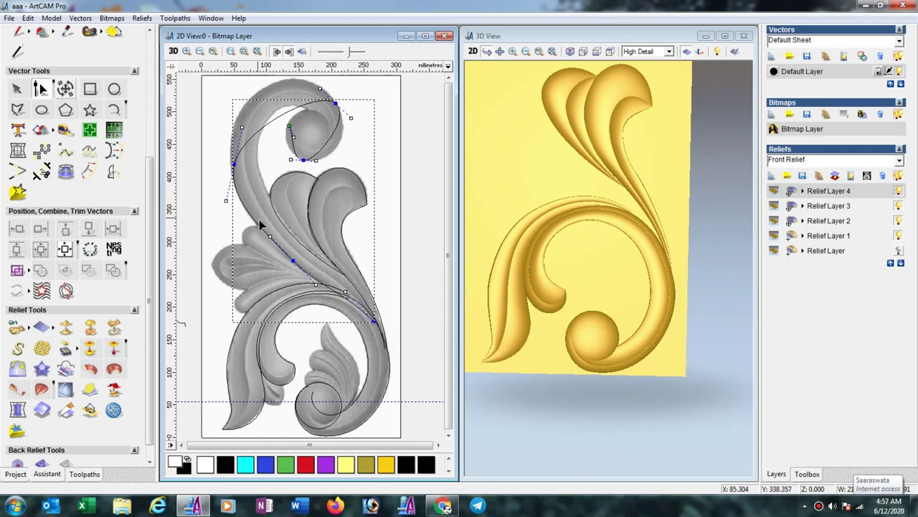
# Bend the upper scroll's outer curve to follow the stem's left edge and the top arch by adjusting its nodes and control handles
pyautogui.moveTo(270, 236); pyautogui.dragTo(267, 237)
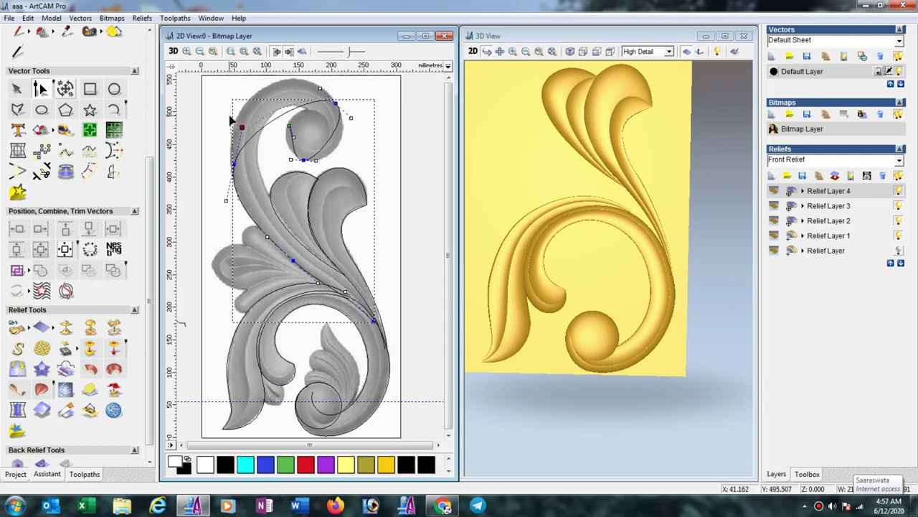
pyautogui.click(234, 165)
pyautogui.moveTo(234, 164); pyautogui.dragTo(229, 167)
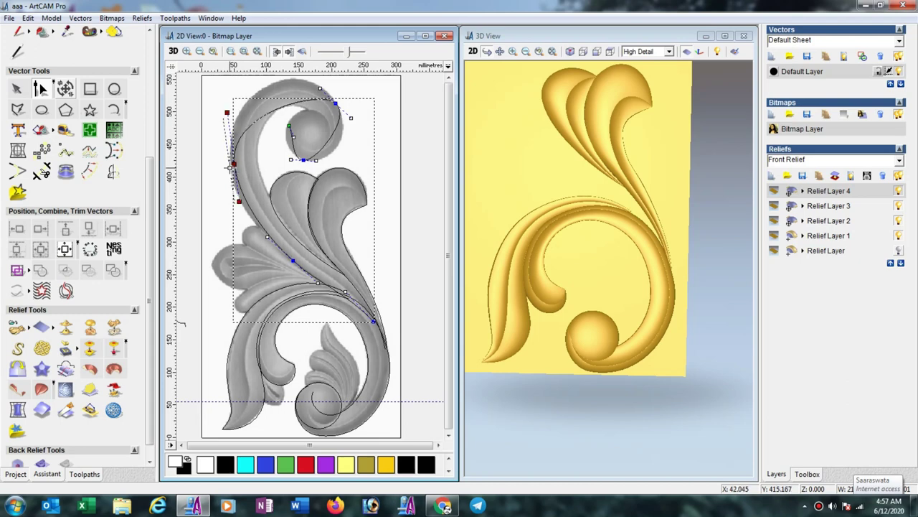
pyautogui.click(321, 87)
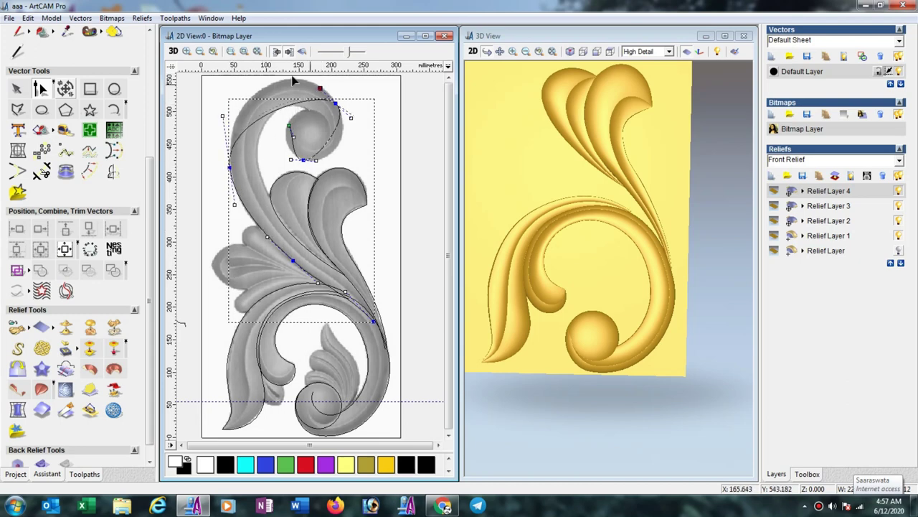
pyautogui.press('Delete')
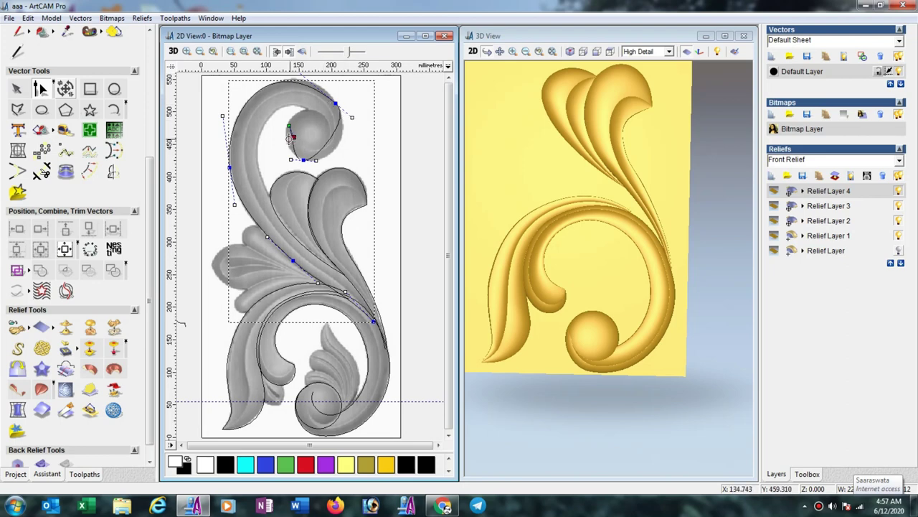
# Reshape the curve's end around the ball of the curl so it follows the ball's left, lower and right edges
pyautogui.scroll(2, 310, 140)
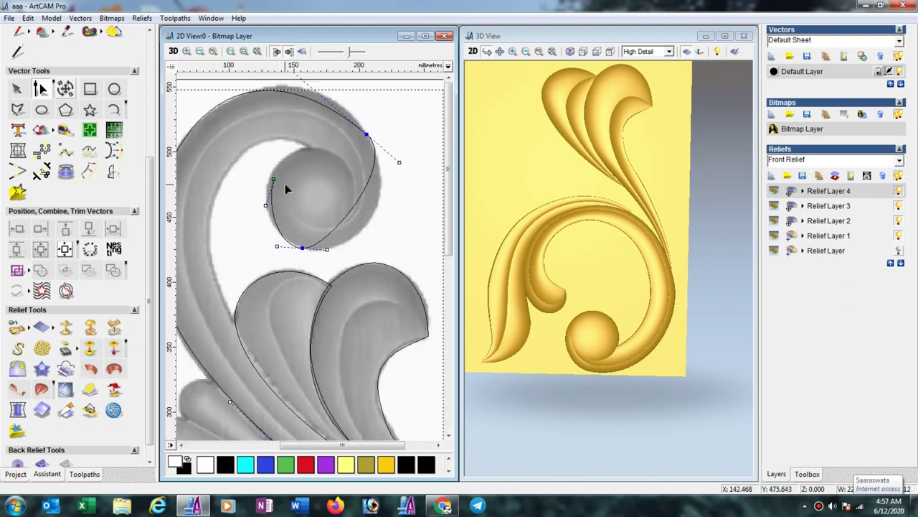
pyautogui.click(274, 178)
pyautogui.moveTo(267, 175); pyautogui.dragTo(255, 201)
pyautogui.click(327, 249)
pyautogui.moveTo(342, 252); pyautogui.dragTo(369, 263)
pyautogui.moveTo(400, 161); pyautogui.dragTo(404, 180)
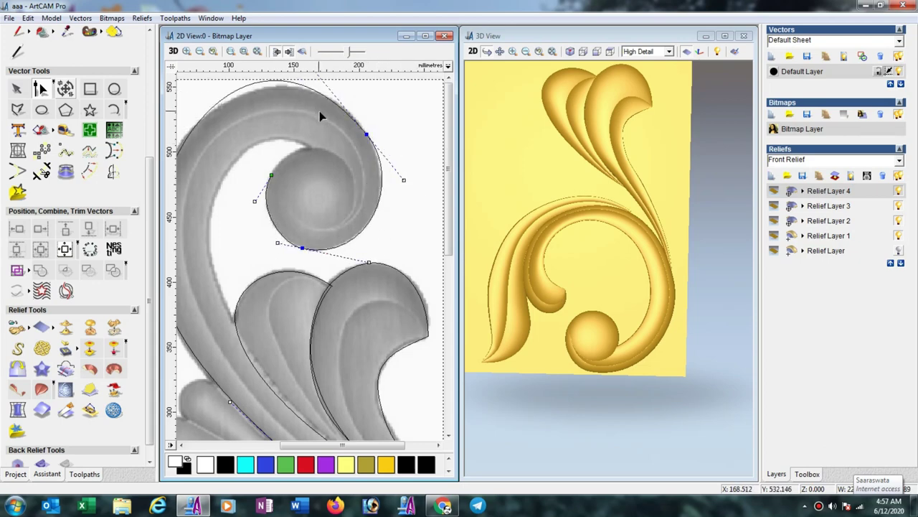
# Adjust the top arch's long control handle so the outer curve fits the scroll's upper edge
pyautogui.scroll(-1, 321, 115)
pyautogui.scroll(1, 306, 75)
pyautogui.scroll(-1, 321, 111)
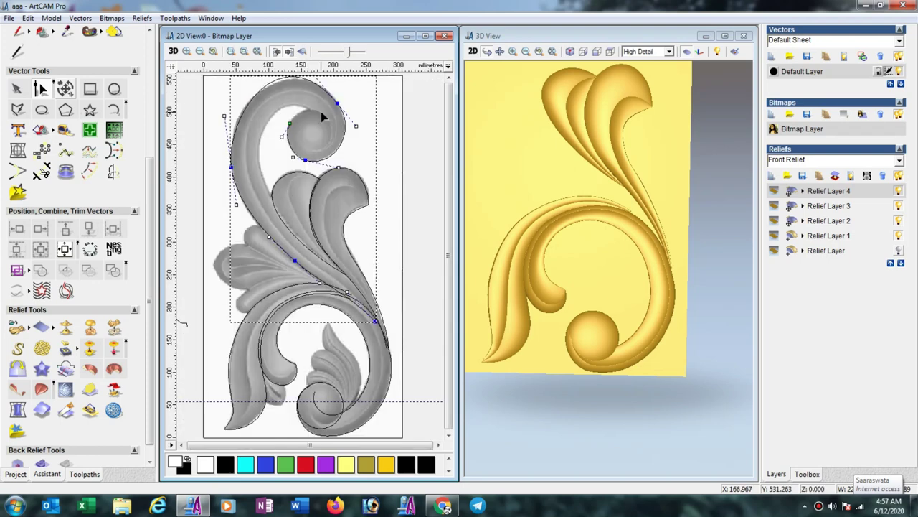
pyautogui.scroll(-2, 321, 114)
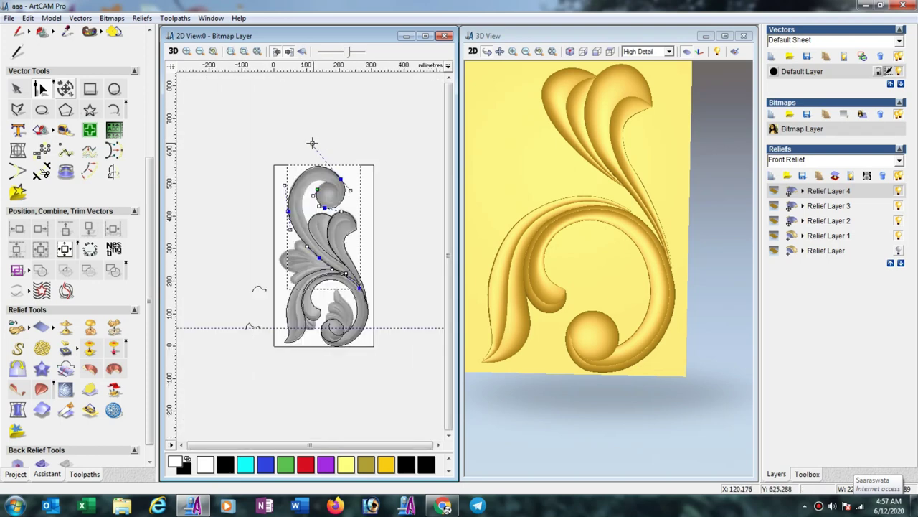
pyautogui.scroll(2, 313, 147)
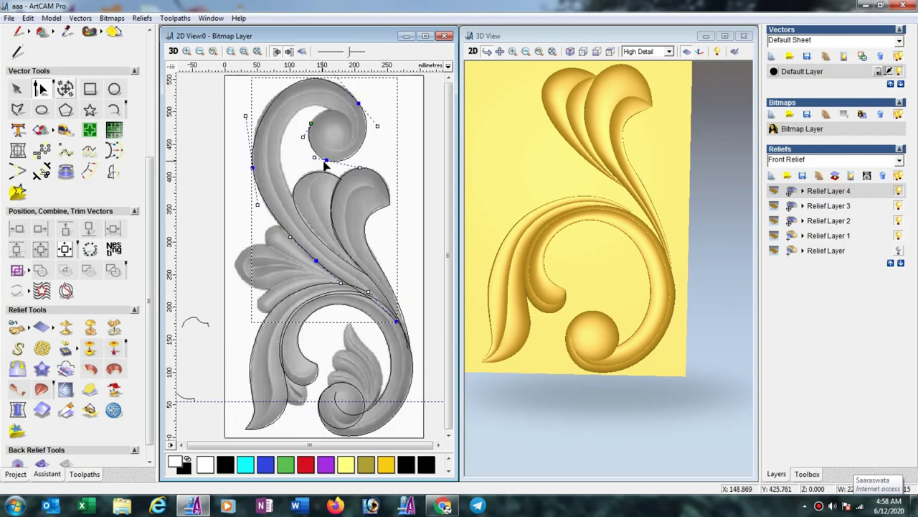
pyautogui.scroll(2, 333, 124)
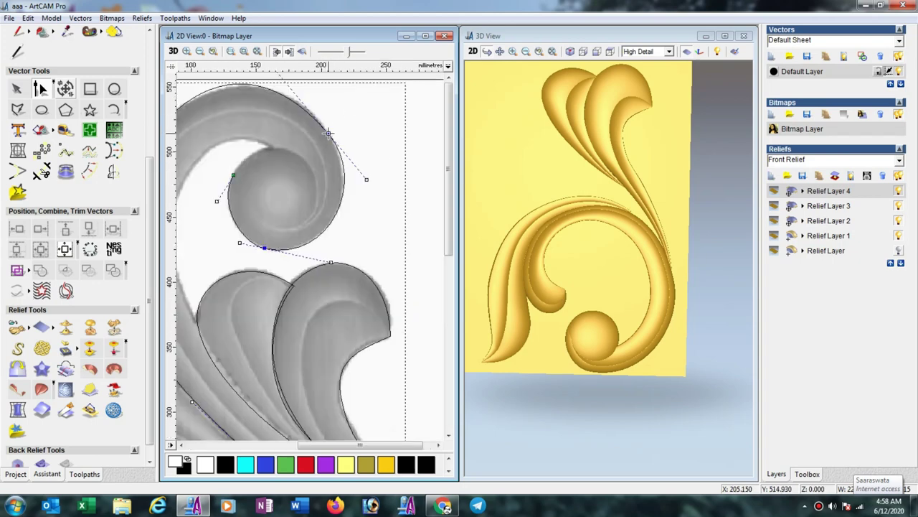
pyautogui.scroll(-2, 326, 136)
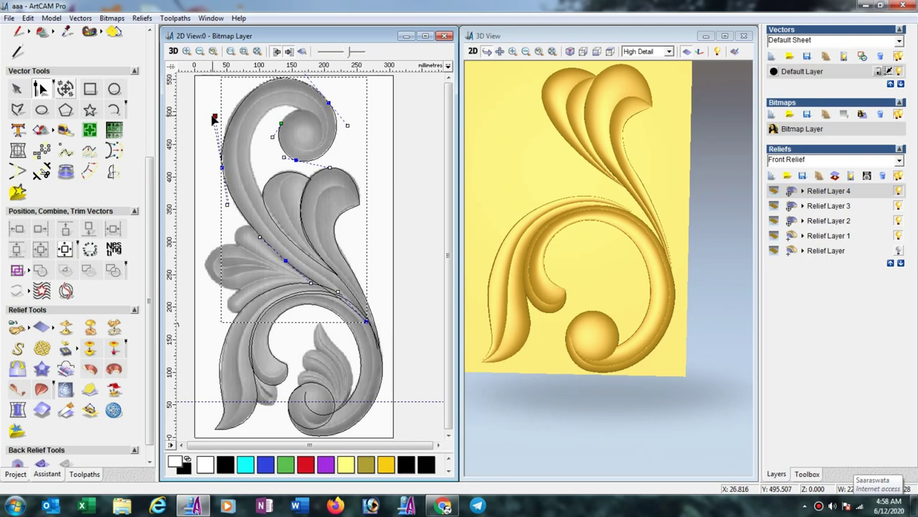
# Refit the outer curve to the stem's left edge by adjusting the left-side node and both its handles
pyautogui.moveTo(212, 120); pyautogui.dragTo(207, 120)
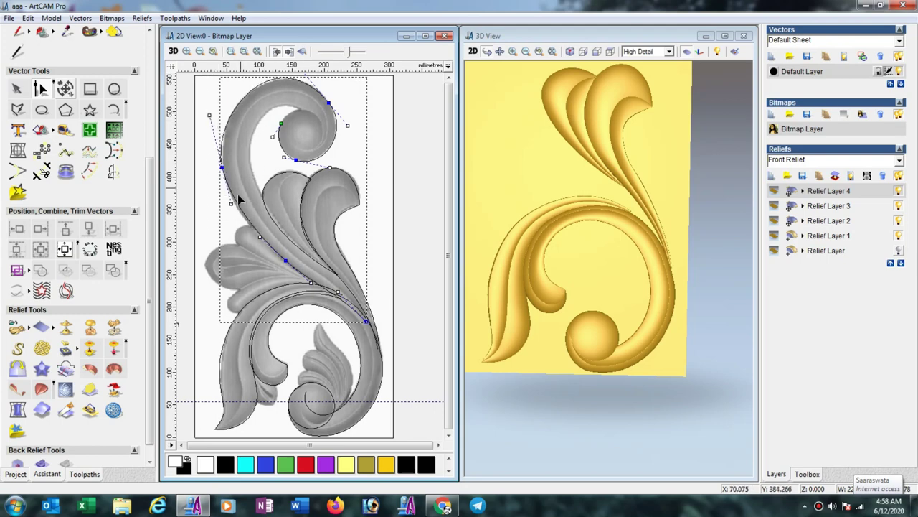
pyautogui.moveTo(231, 204); pyautogui.dragTo(235, 221)
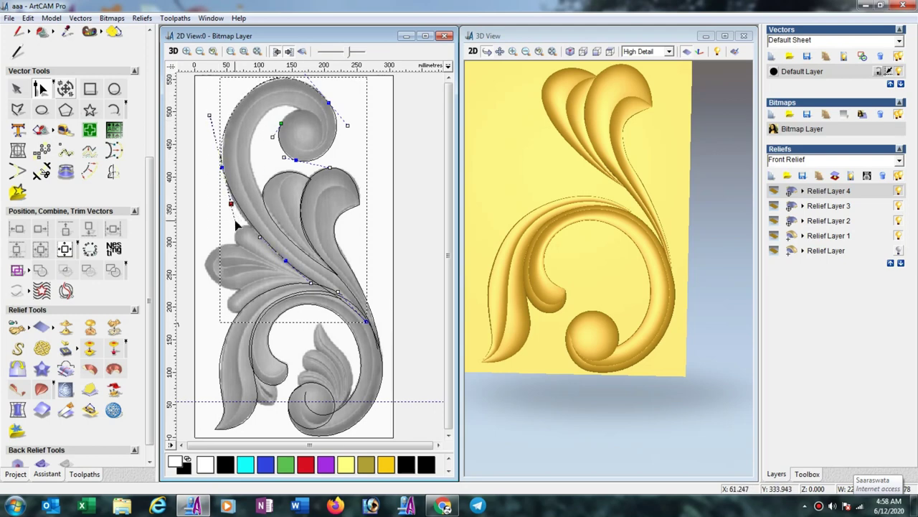
pyautogui.click(221, 168)
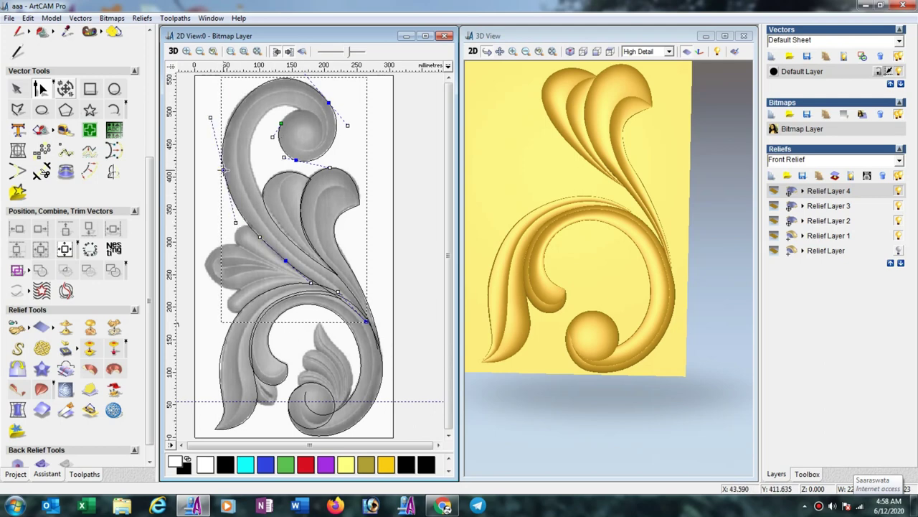
pyautogui.scroll(2, 294, 84)
pyautogui.scroll(-3, 294, 84)
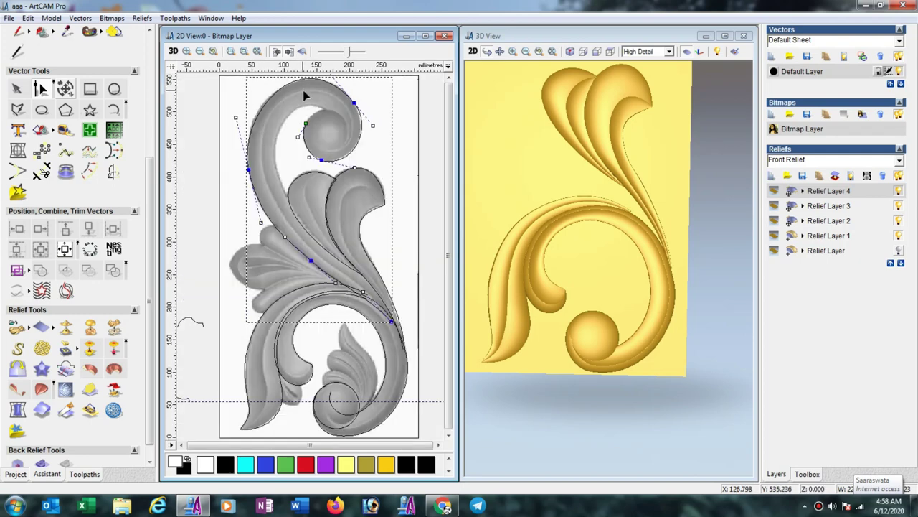
# Fine-tune the handles of the left-side and upper-right nodes to match the arch, and deselect the curve
pyautogui.click(313, 147)
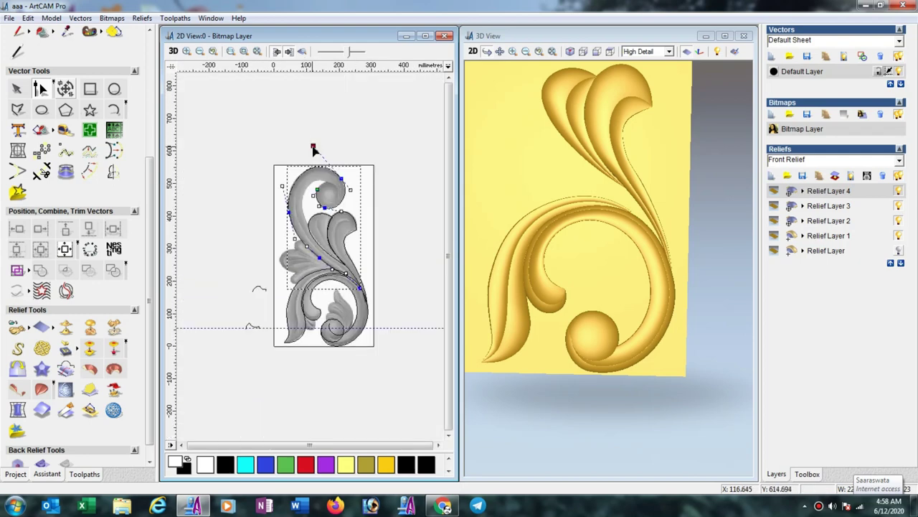
pyautogui.scroll(2, 302, 178)
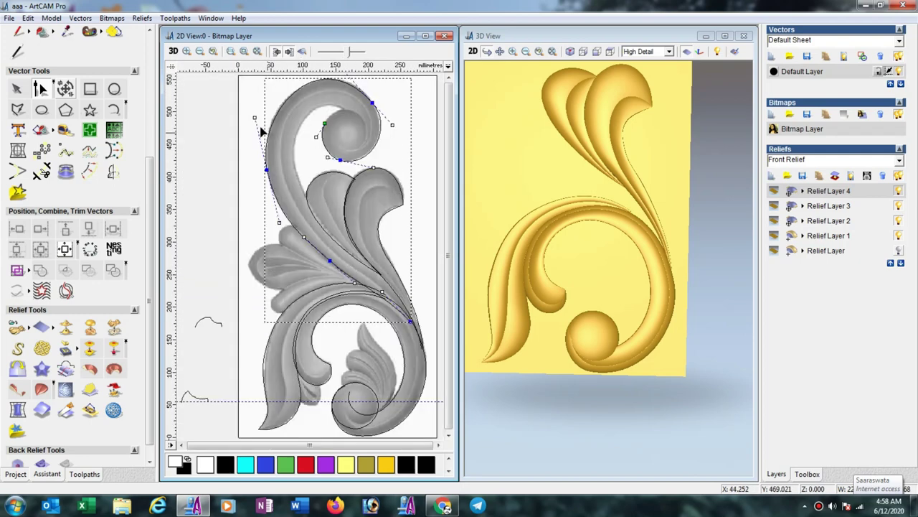
pyautogui.moveTo(254, 117); pyautogui.dragTo(251, 115)
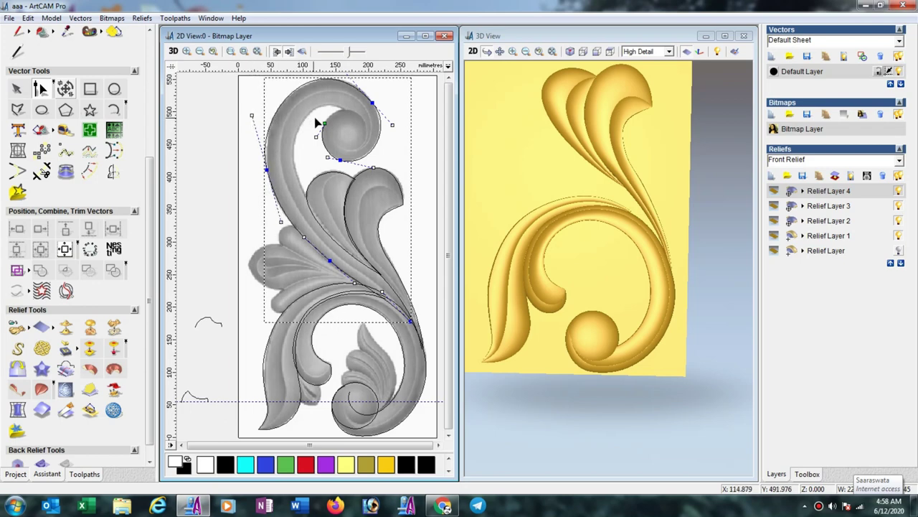
pyautogui.scroll(-2, 330, 121)
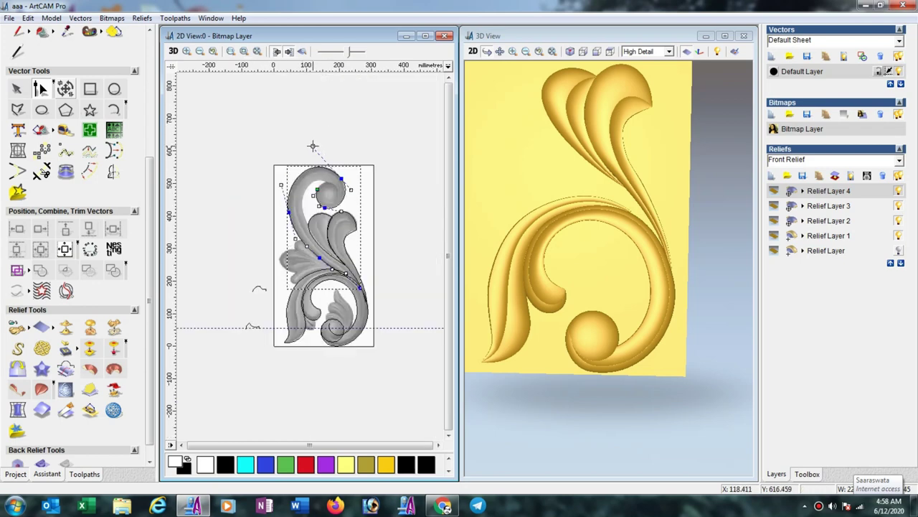
pyautogui.scroll(2, 337, 188)
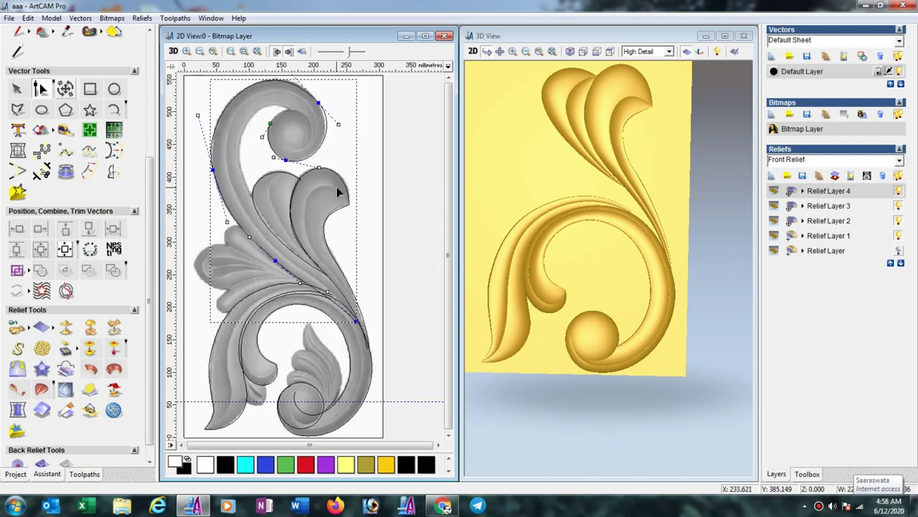
pyautogui.moveTo(337, 124); pyautogui.dragTo(337, 127)
pyautogui.scroll(-2, 302, 115)
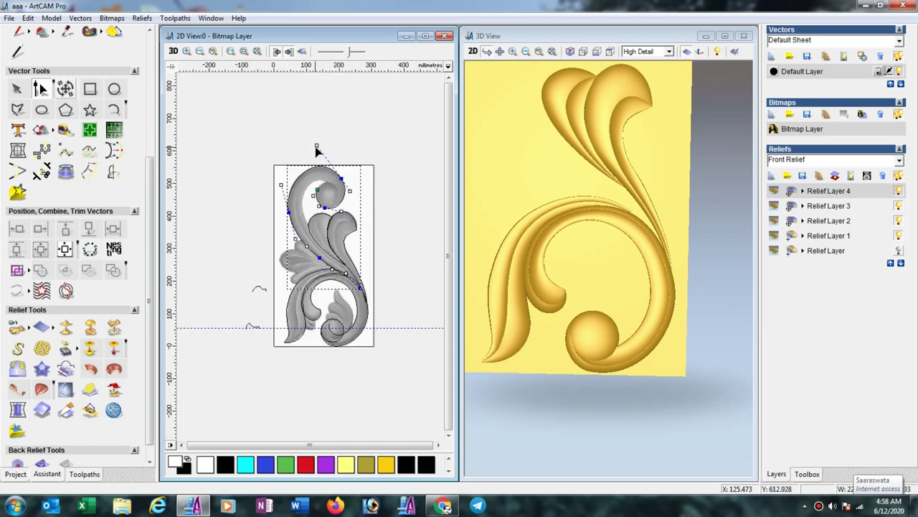
pyautogui.click(366, 125)
pyautogui.scroll(2, 351, 181)
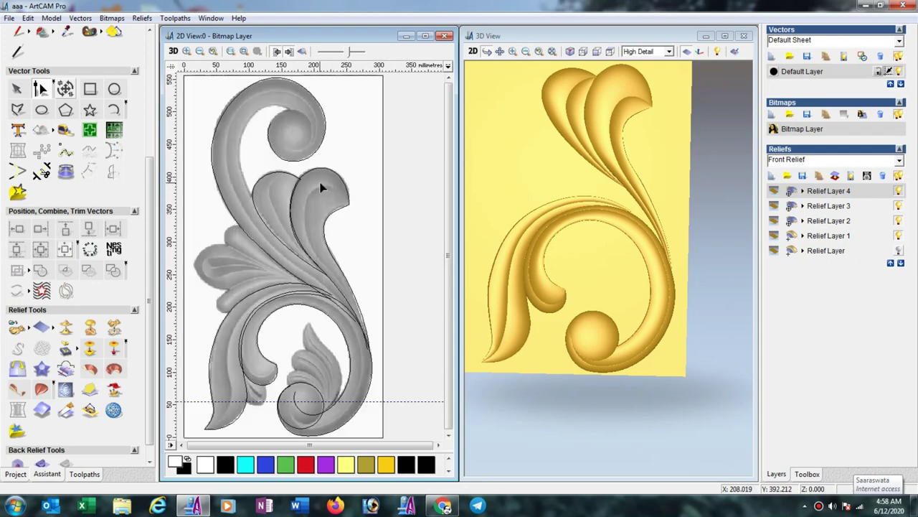
# Maximize the 2D view, insert a node on the outer curve's upper-left arch, and bend the curve there onto the scroll edge
pyautogui.scroll(2, 231, 98)
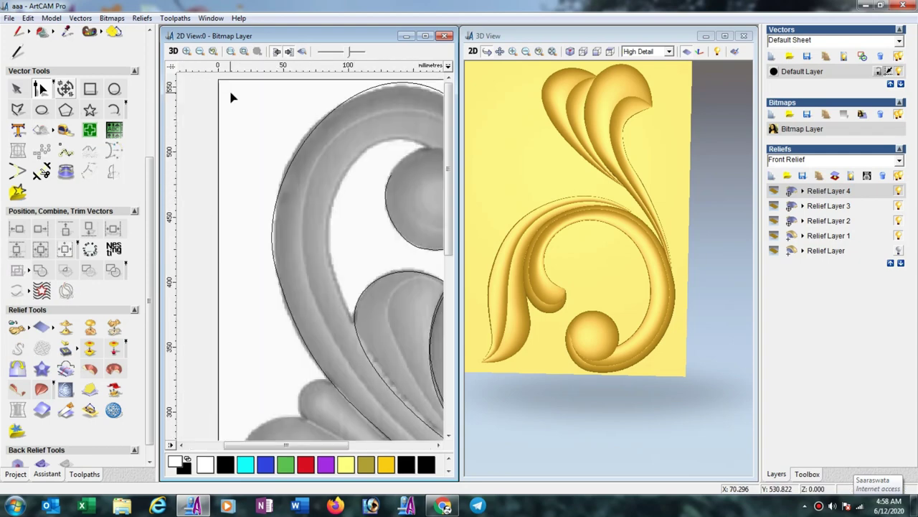
pyautogui.click(426, 35)
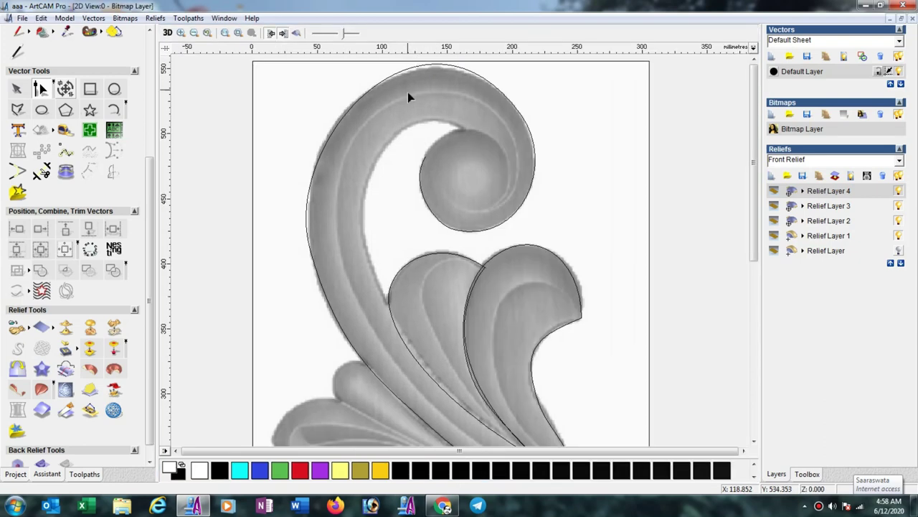
pyautogui.click(432, 71)
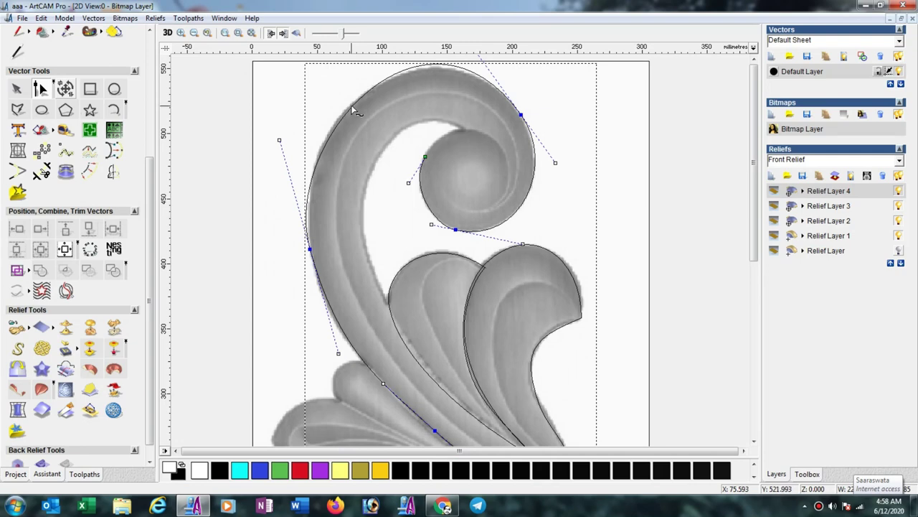
pyautogui.press('i')
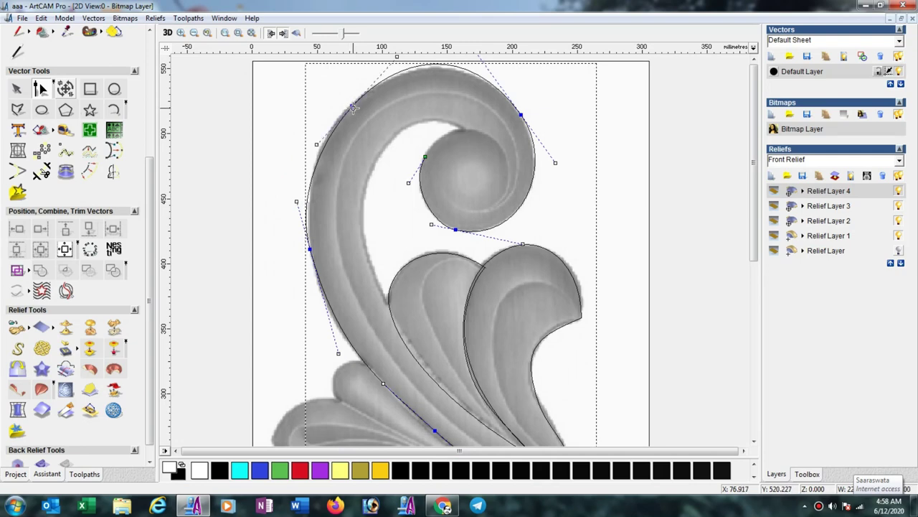
pyautogui.moveTo(316, 145); pyautogui.dragTo(315, 135)
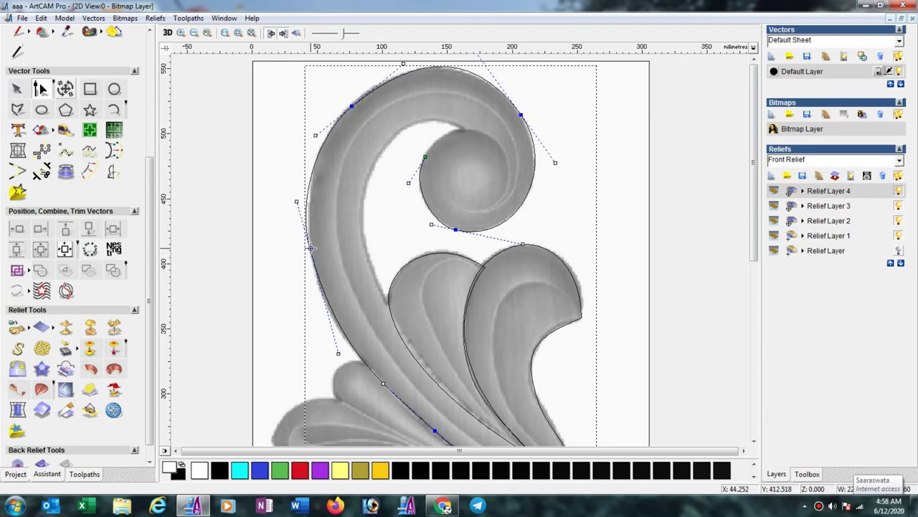
# Nudge the stem's left-side node and lengthen the inserted node's lower handle to fit the curve to the left edge
pyautogui.click(309, 249)
pyautogui.moveTo(316, 266); pyautogui.dragTo(315, 266)
pyautogui.scroll(-1, 410, 153)
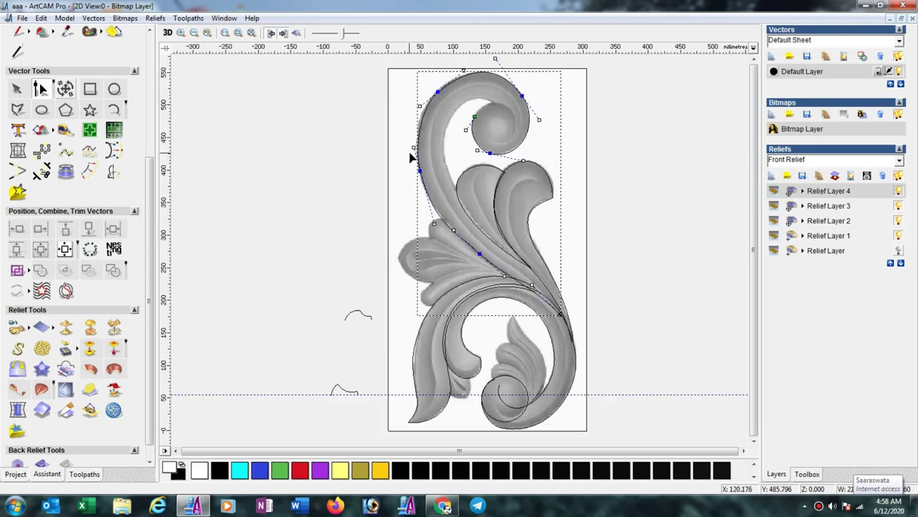
pyautogui.scroll(1, 462, 75)
pyautogui.scroll(1, 460, 76)
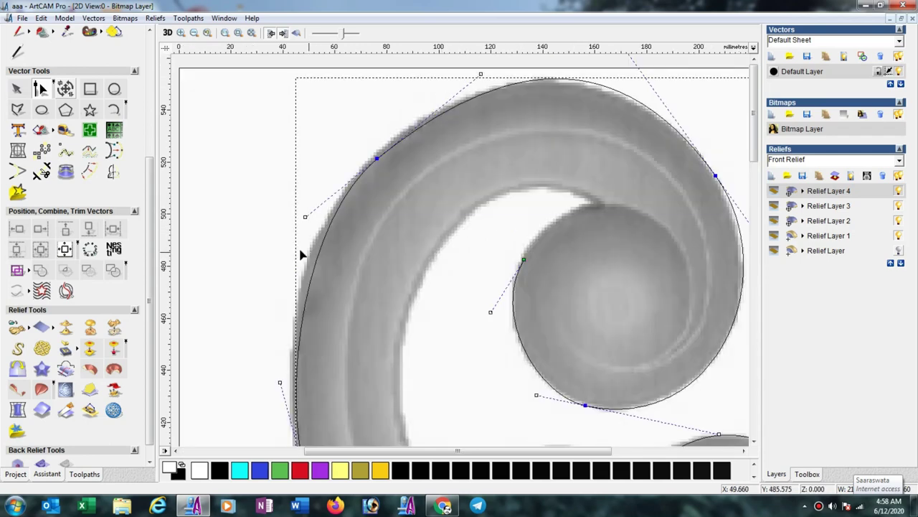
pyautogui.moveTo(304, 216); pyautogui.dragTo(284, 231)
pyautogui.scroll(-1, 599, 122)
pyautogui.scroll(-1, 527, 63)
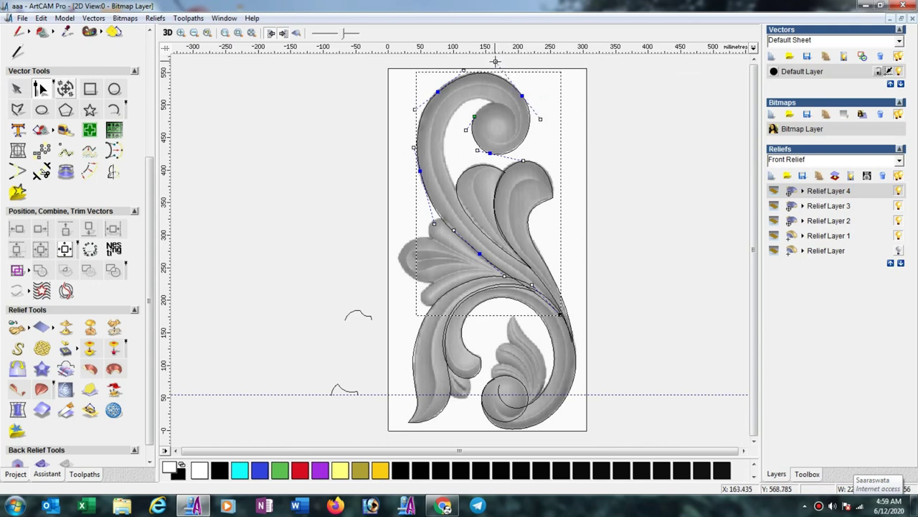
# Shorten the inserted node's upper handle and shift the node slightly outward to fit the curve to the top arch
pyautogui.scroll(4, 492, 65)
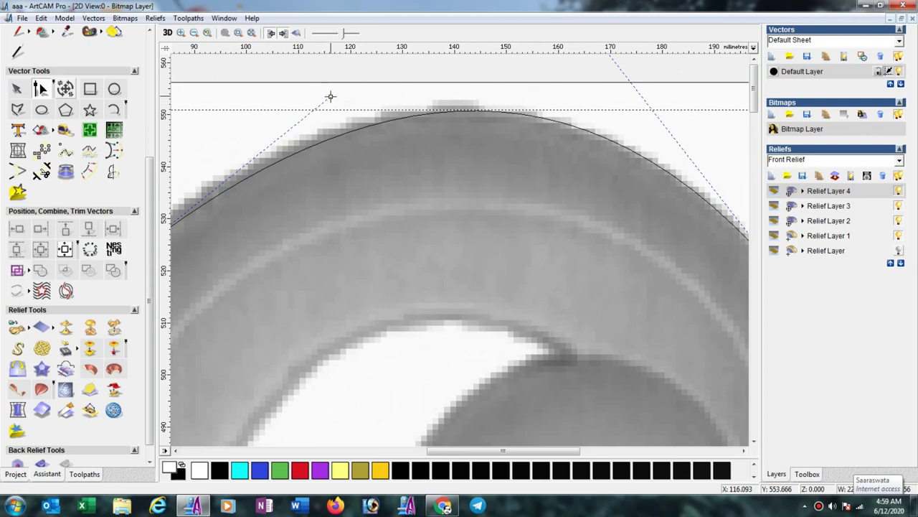
pyautogui.moveTo(330, 96); pyautogui.dragTo(280, 105)
pyautogui.scroll(-2, 346, 113)
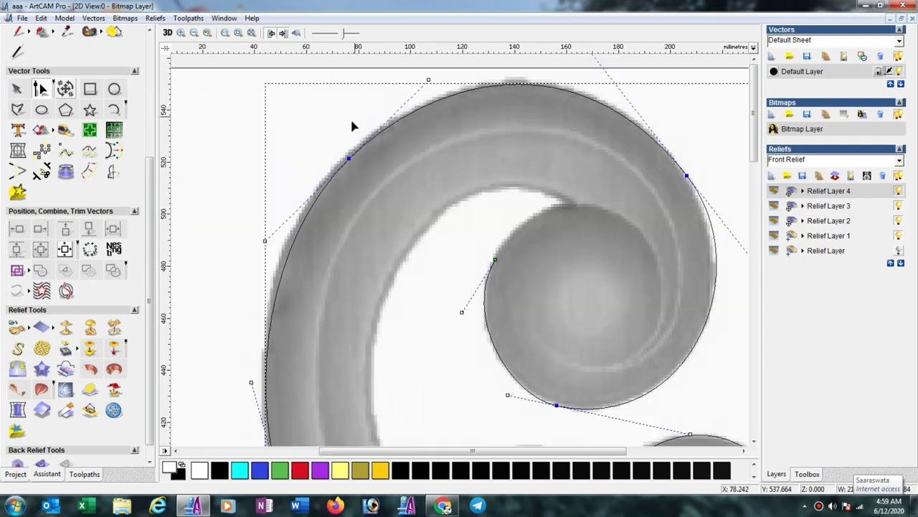
pyautogui.moveTo(350, 158); pyautogui.dragTo(343, 156)
pyautogui.scroll(-4, 523, 116)
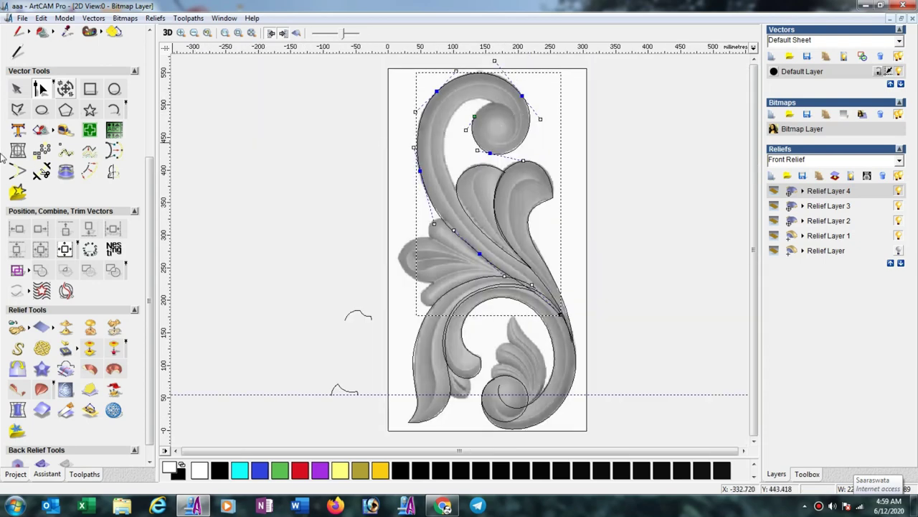
# Draw an open polyline roughly along the upper scroll's inner edge, from the spiral's centre down to the stem's lower tip
pyautogui.press('d')
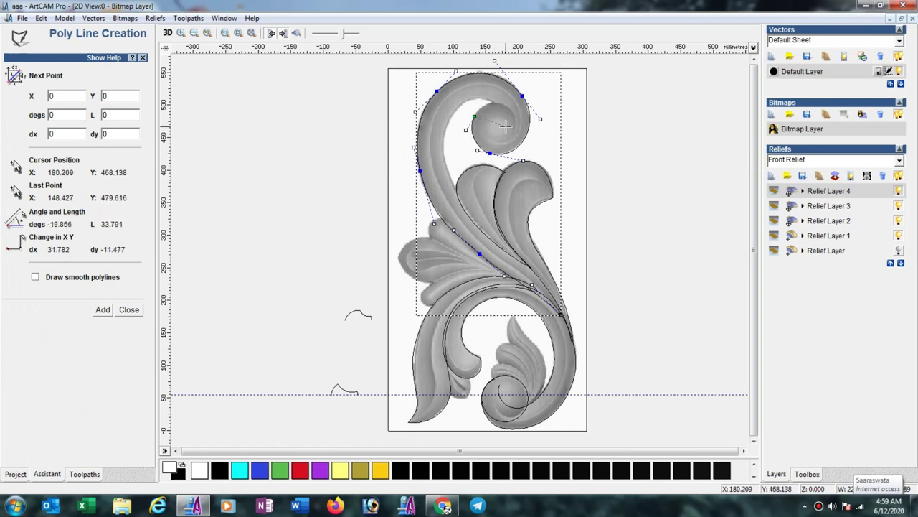
pyautogui.click(506, 127)
pyautogui.click(470, 97)
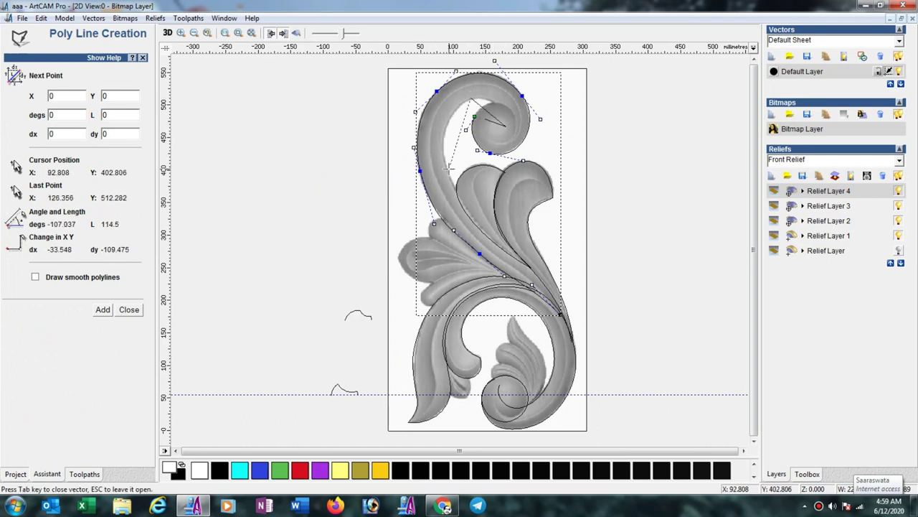
pyautogui.click(448, 169)
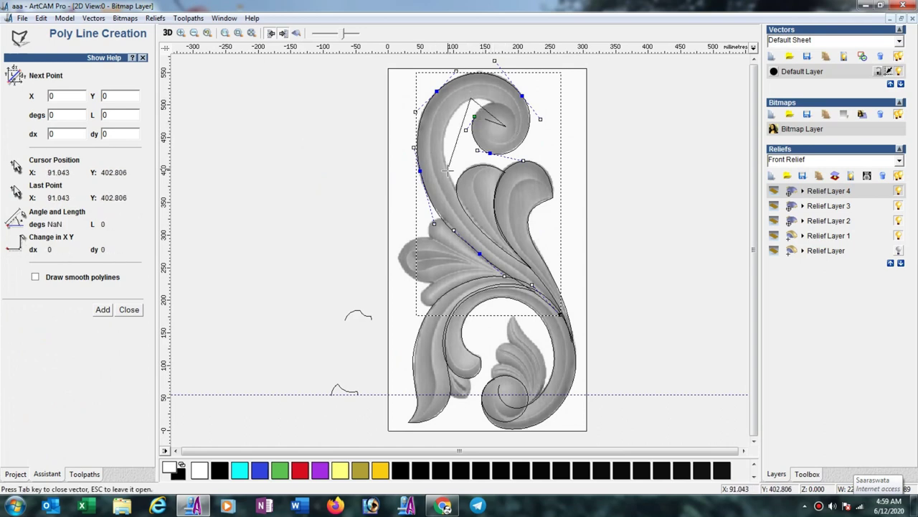
pyautogui.click(502, 248)
pyautogui.click(563, 314)
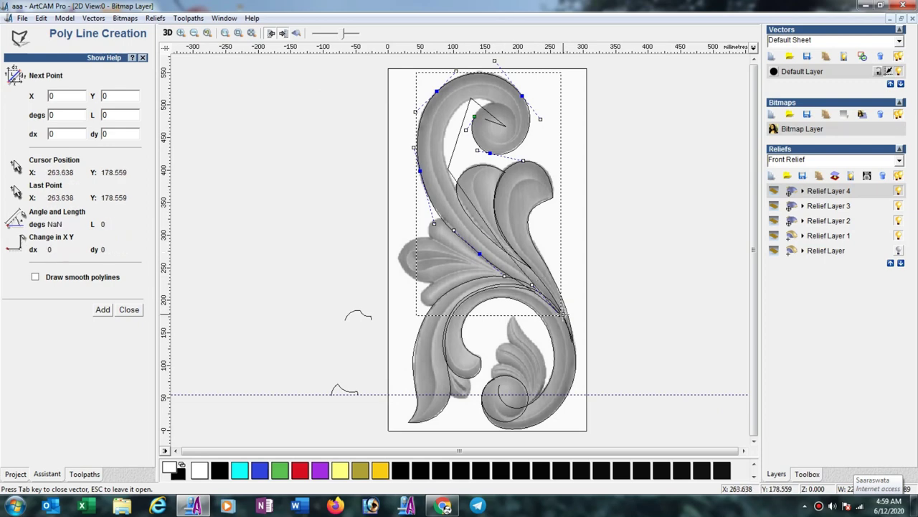
pyautogui.press('Escape')
# Select all nodes of the new inner polyline and smooth them into a flowing curve
pyautogui.click(452, 161)
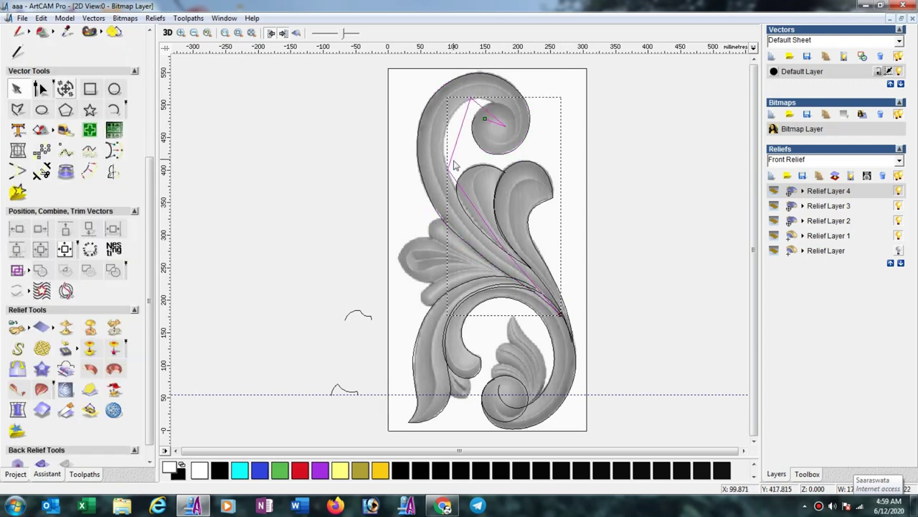
pyautogui.click(41, 89)
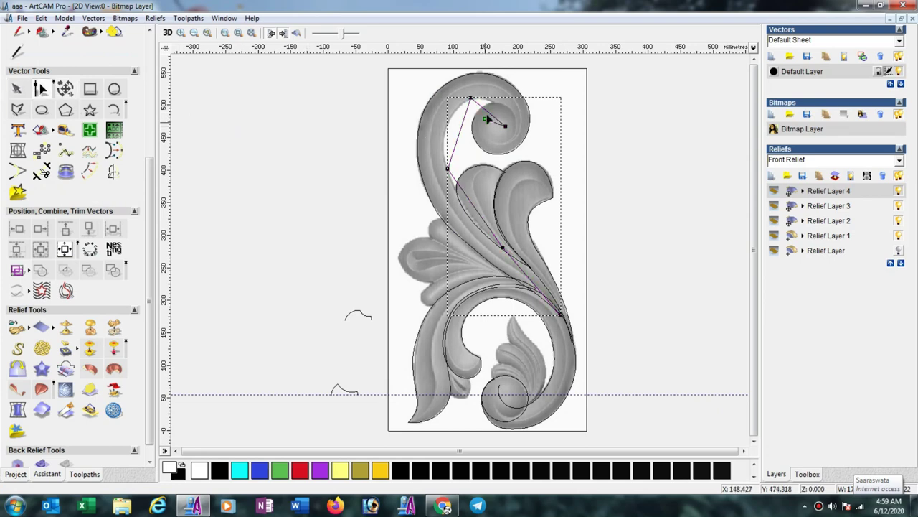
pyautogui.moveTo(421, 76); pyautogui.dragTo(663, 393)
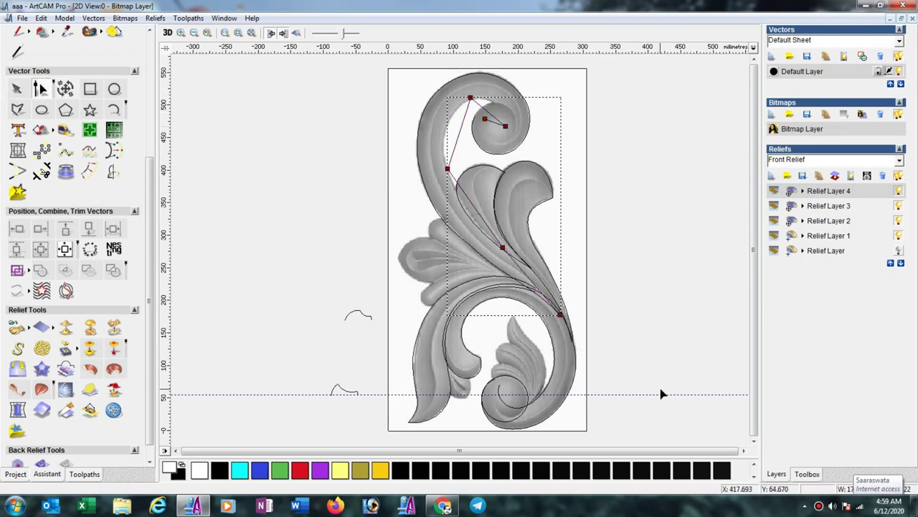
pyautogui.press('s')
# Bend the inner curve's lower section onto the stem edge and shift the rails' lower end slightly outward at the stem's tip
pyautogui.scroll(1, 525, 281)
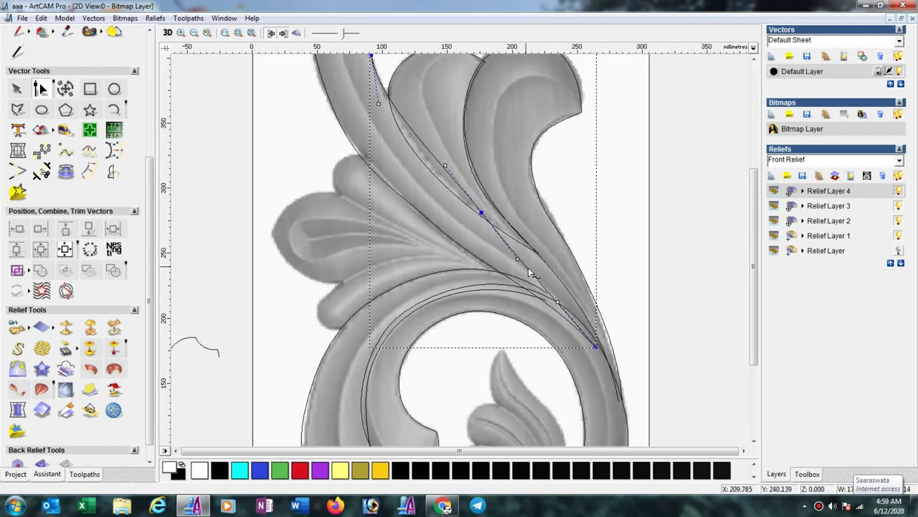
pyautogui.click(558, 301)
pyautogui.press('Delete')
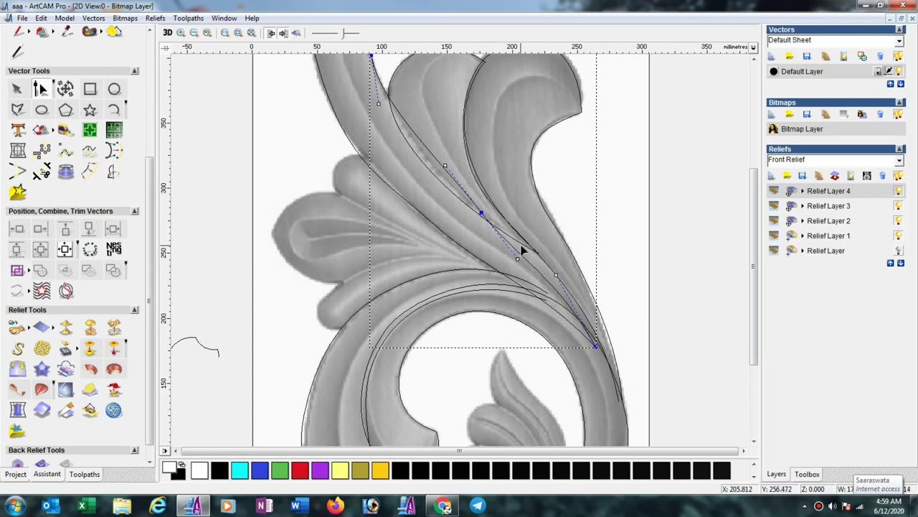
pyautogui.moveTo(518, 259); pyautogui.dragTo(559, 284)
pyautogui.click(596, 347)
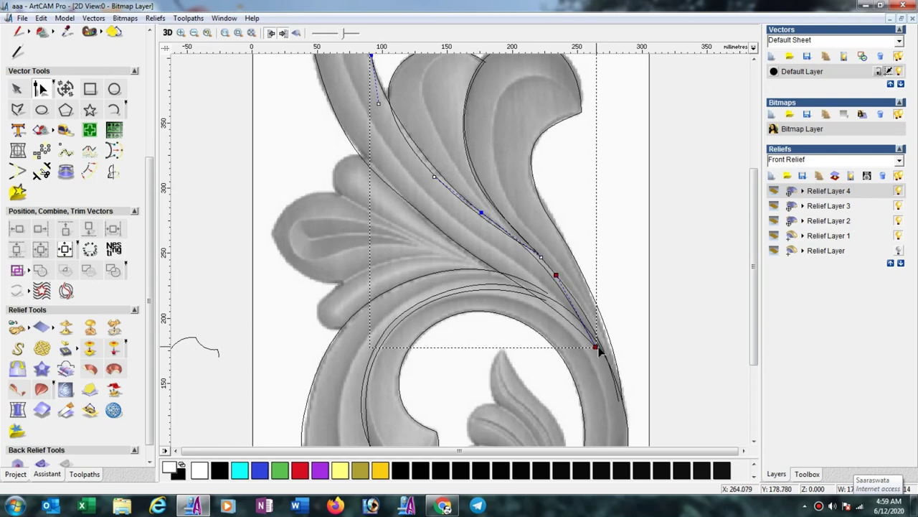
pyautogui.moveTo(604, 351); pyautogui.dragTo(603, 352)
pyautogui.click(580, 331)
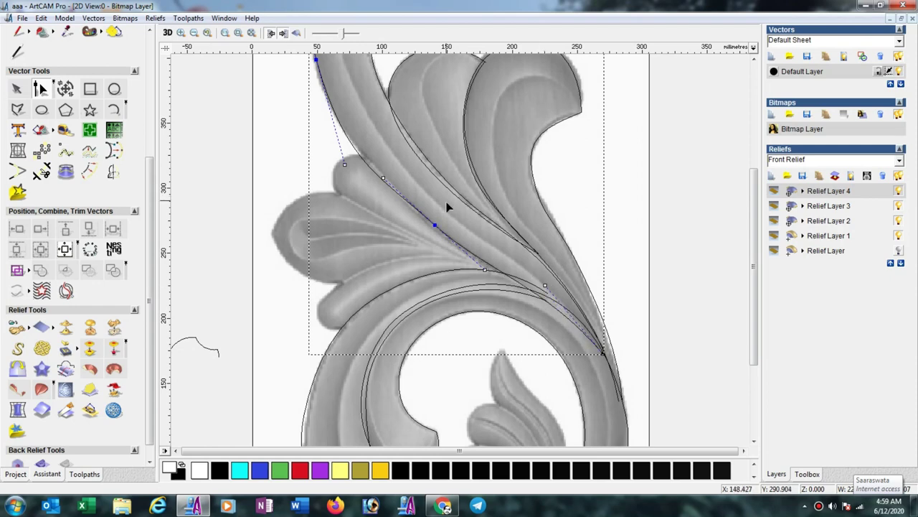
# Shorten the lower handle of the outer curve's left-side node and adjust the stem node's two handles to follow the edge
pyautogui.scroll(-1, 446, 208)
pyautogui.scroll(1, 443, 215)
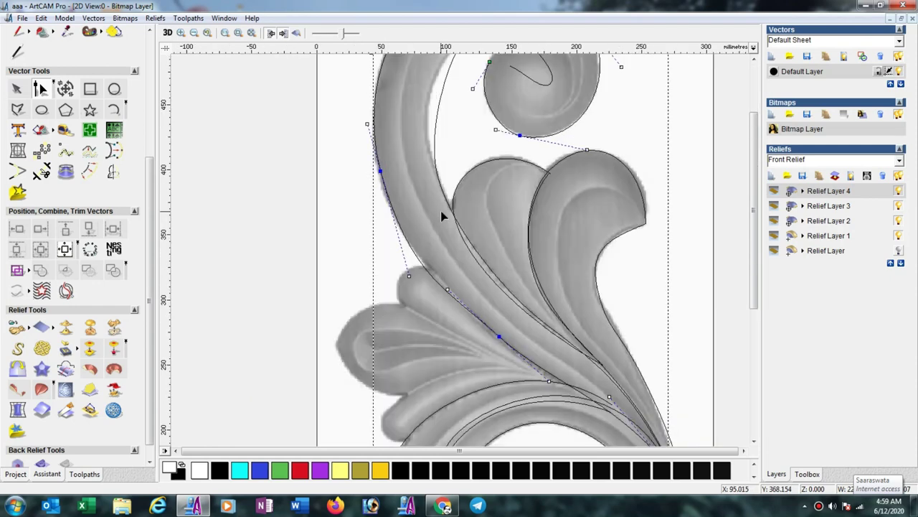
pyautogui.click(413, 273)
pyautogui.click(418, 270)
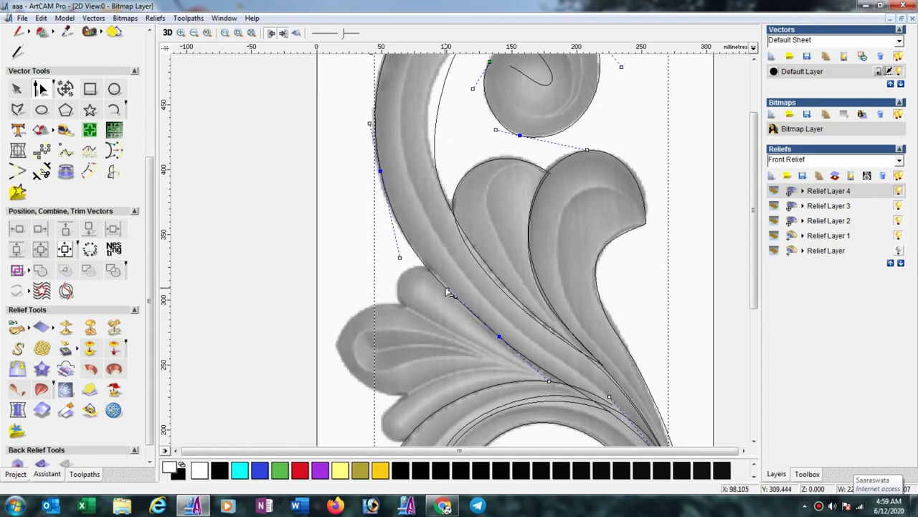
pyautogui.moveTo(447, 289); pyautogui.dragTo(440, 279)
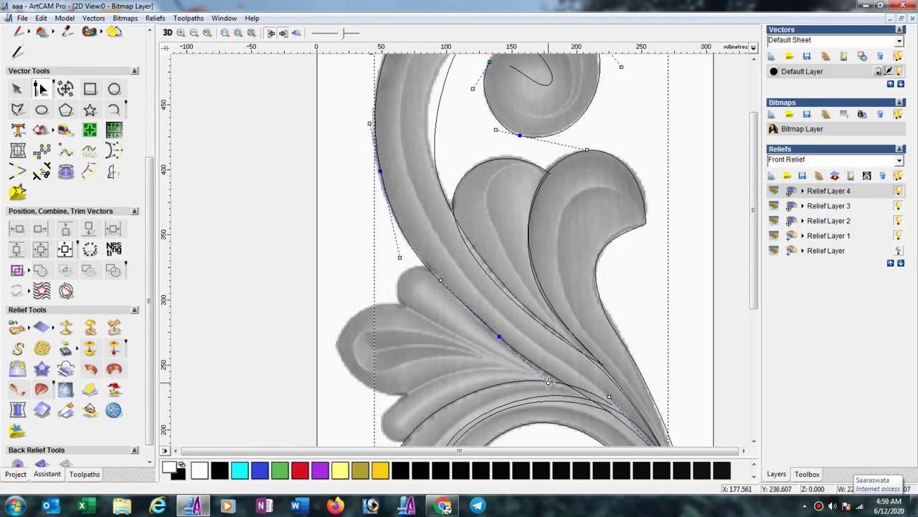
pyautogui.moveTo(548, 382); pyautogui.dragTo(554, 393)
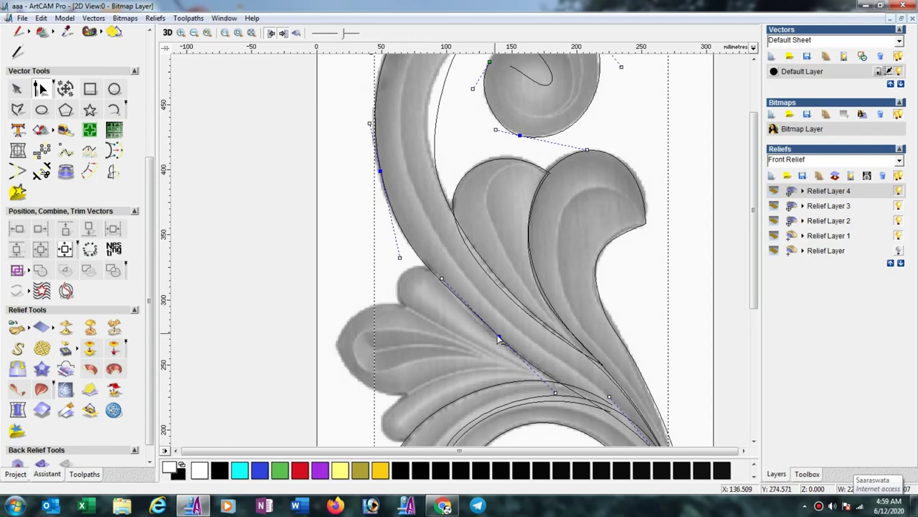
# Fine-tune the outer curve's stem node position and lower handle, and further shorten the left-side node's lower handle
pyautogui.moveTo(500, 339); pyautogui.dragTo(496, 341)
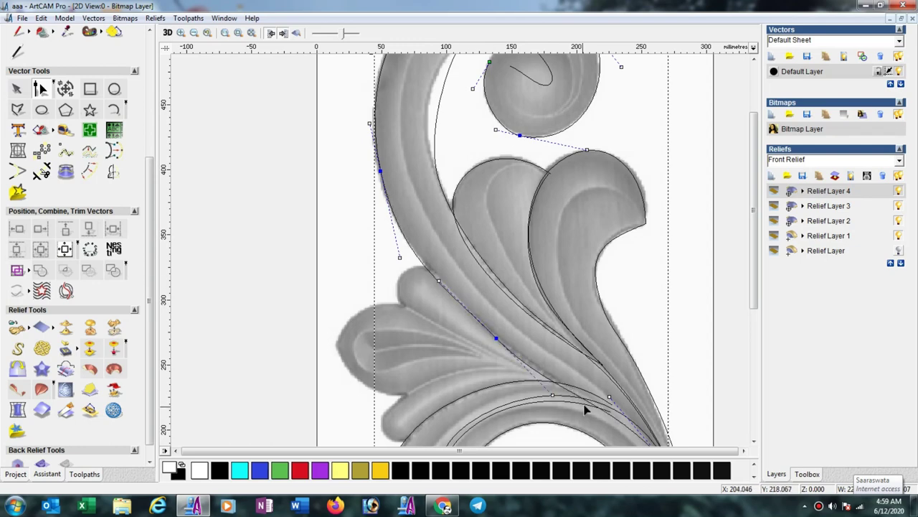
pyautogui.moveTo(556, 395); pyautogui.dragTo(556, 390)
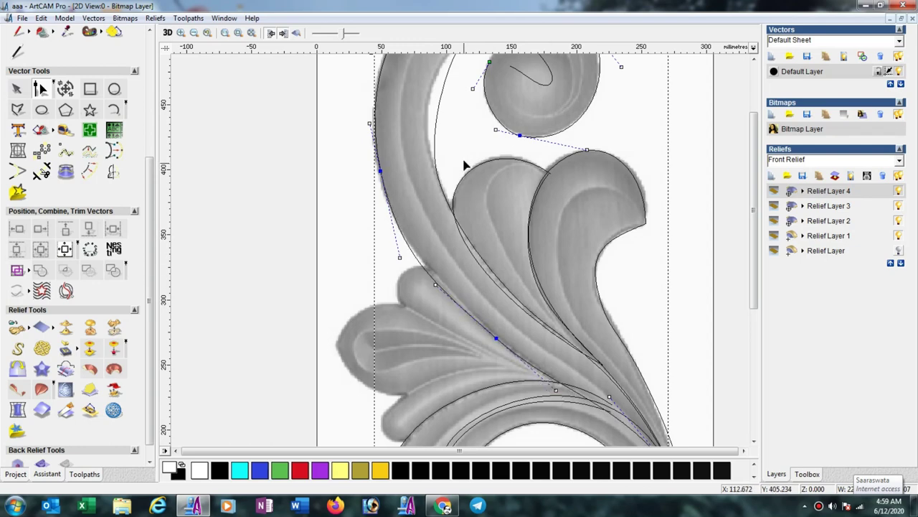
pyautogui.scroll(-1, 463, 165)
pyautogui.scroll(1, 453, 215)
pyautogui.moveTo(400, 257); pyautogui.dragTo(395, 247)
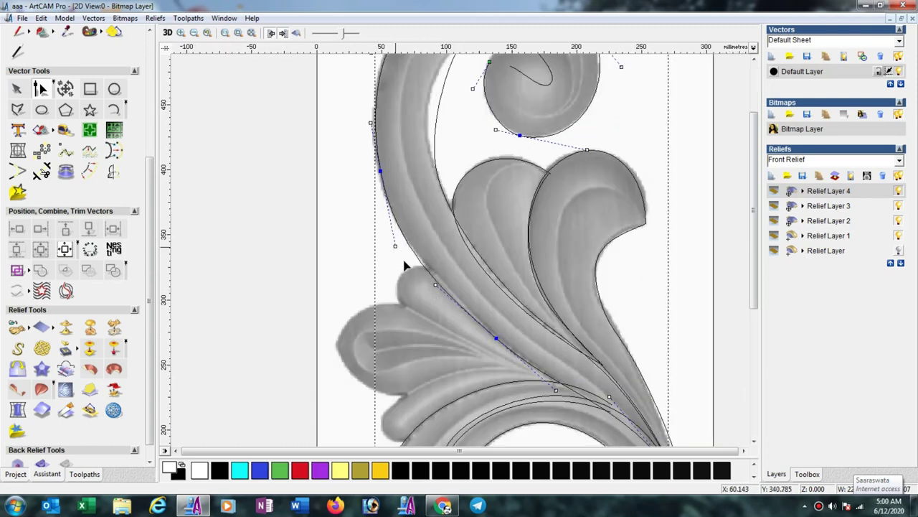
pyautogui.moveTo(496, 338); pyautogui.dragTo(500, 338)
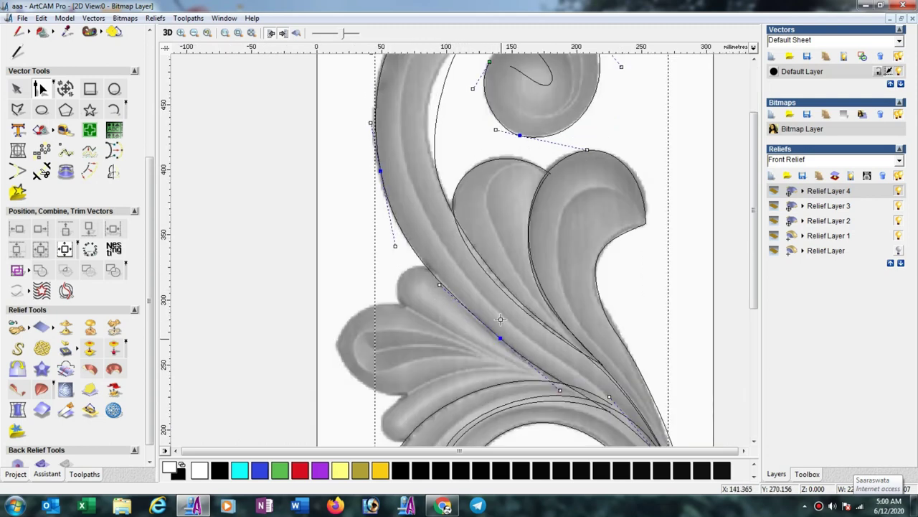
# Lengthen the upper handle of the inner curve's left-side node and nudge the node outward onto the scroll's inner edge
pyautogui.scroll(-1, 491, 151)
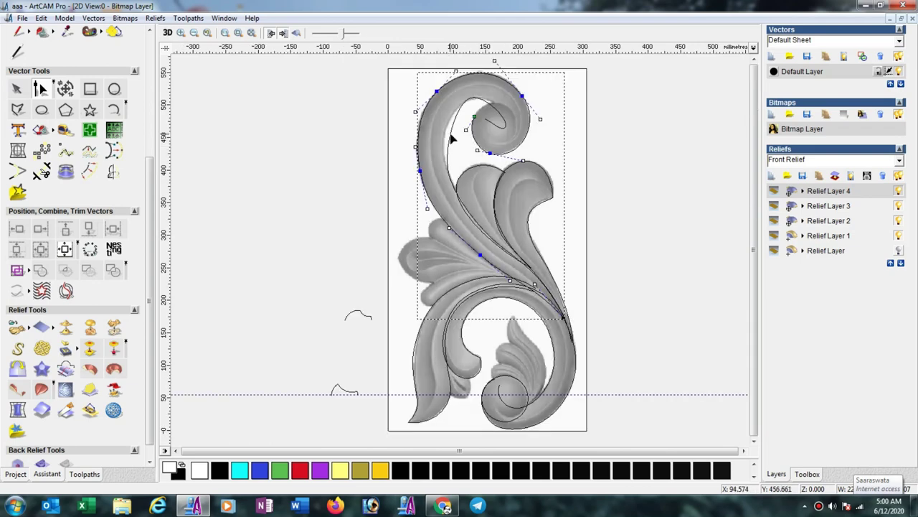
pyautogui.scroll(1, 450, 141)
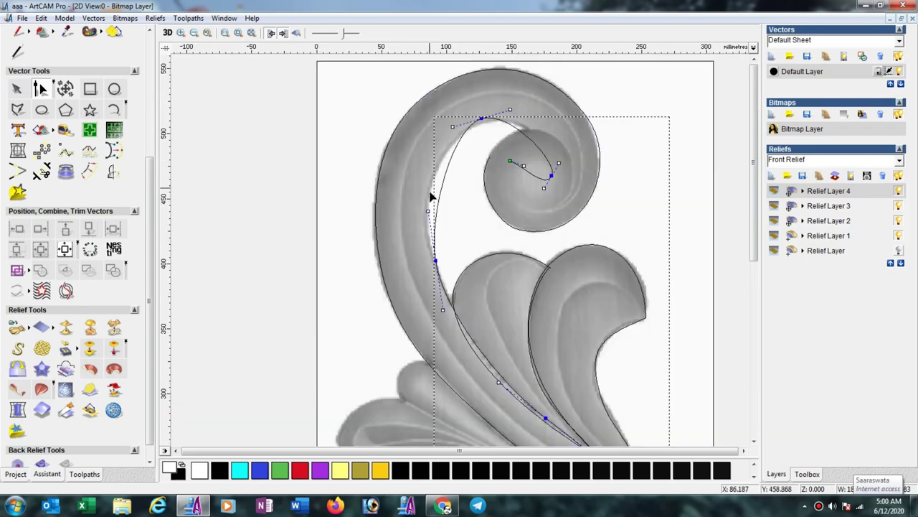
pyautogui.moveTo(428, 211); pyautogui.dragTo(417, 195)
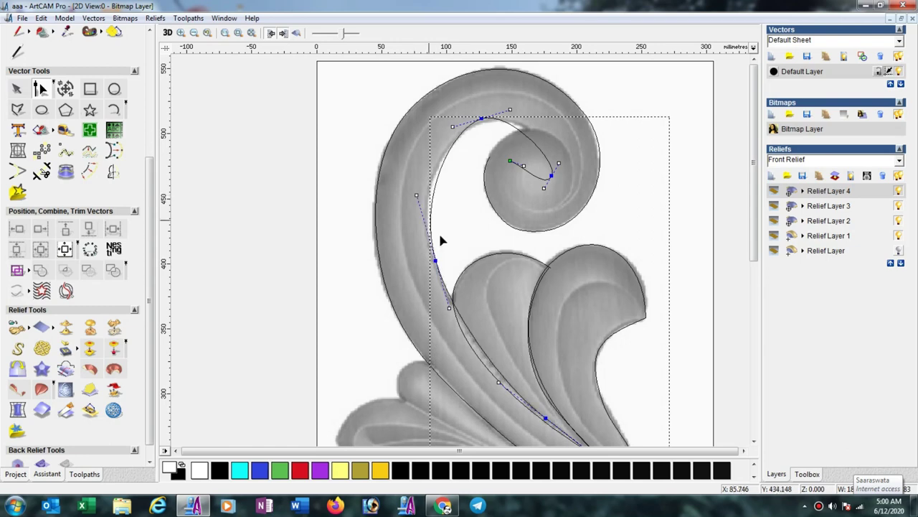
pyautogui.moveTo(434, 259); pyautogui.dragTo(432, 258)
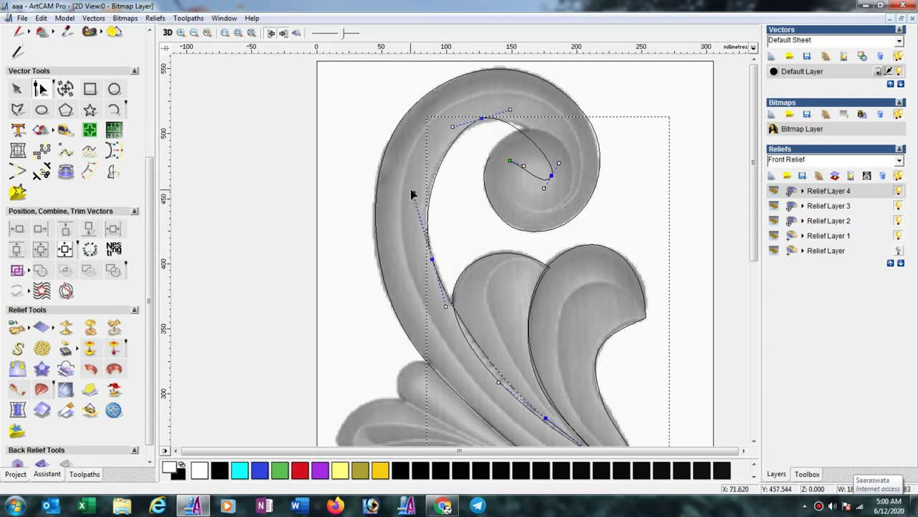
# Nudge the outer curve's left-side node slightly outward and up to fit the scroll's left edge
pyautogui.click(375, 232)
pyautogui.click(375, 232)
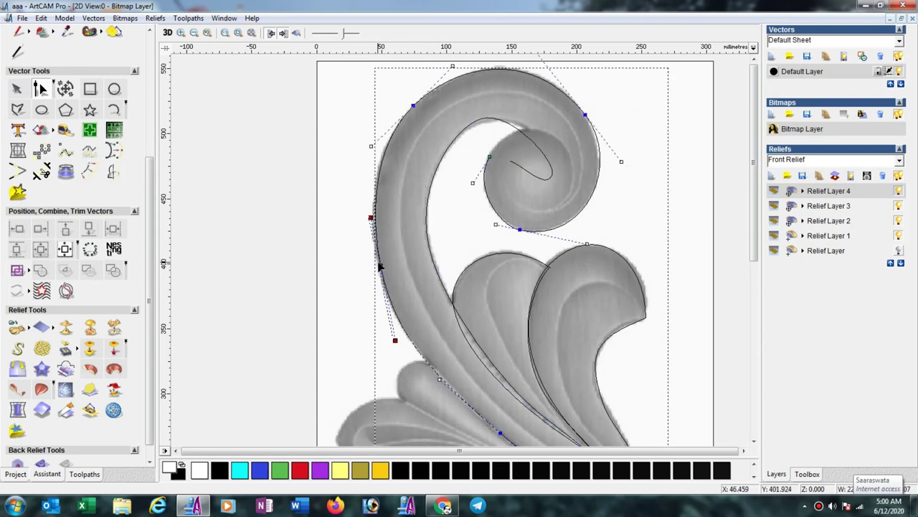
pyautogui.moveTo(380, 265); pyautogui.dragTo(378, 262)
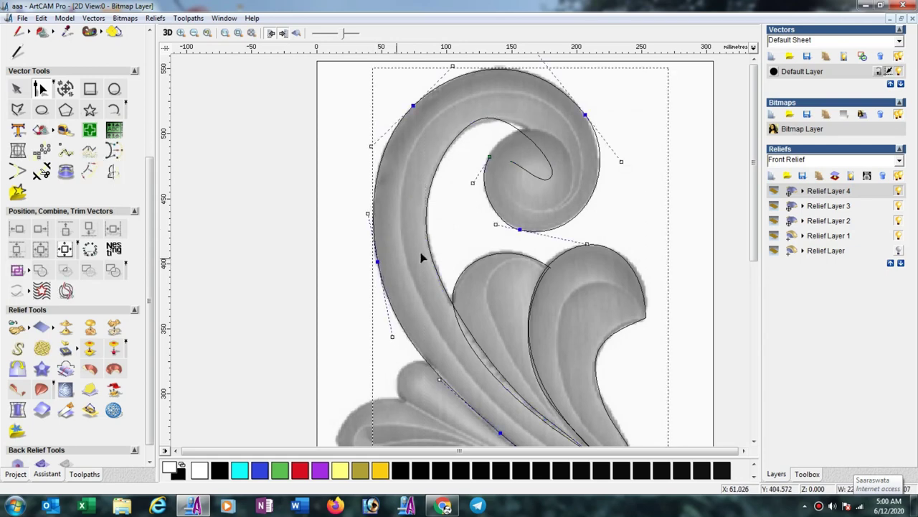
# Lower the inner curve's top node onto the arch and adjust the handles so its end curls round inside the spiral
pyautogui.click(529, 135)
pyautogui.click(481, 118)
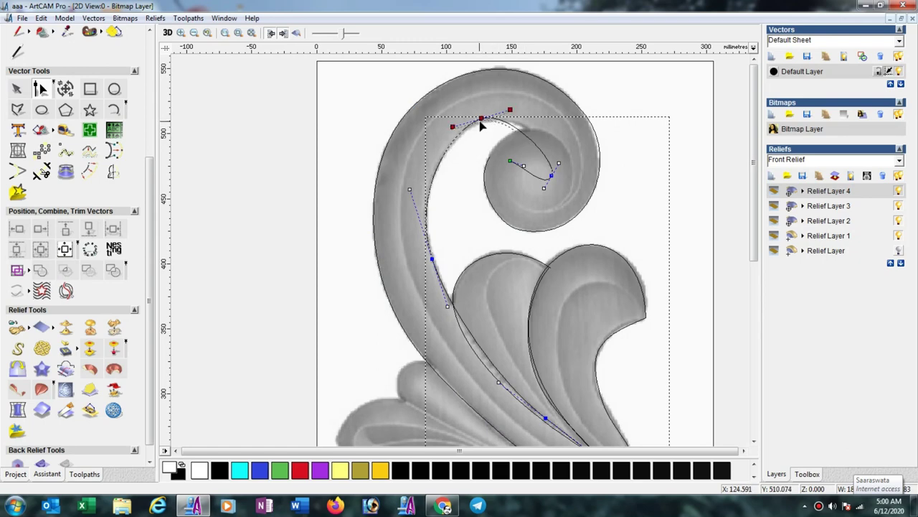
pyautogui.moveTo(482, 126); pyautogui.dragTo(480, 131)
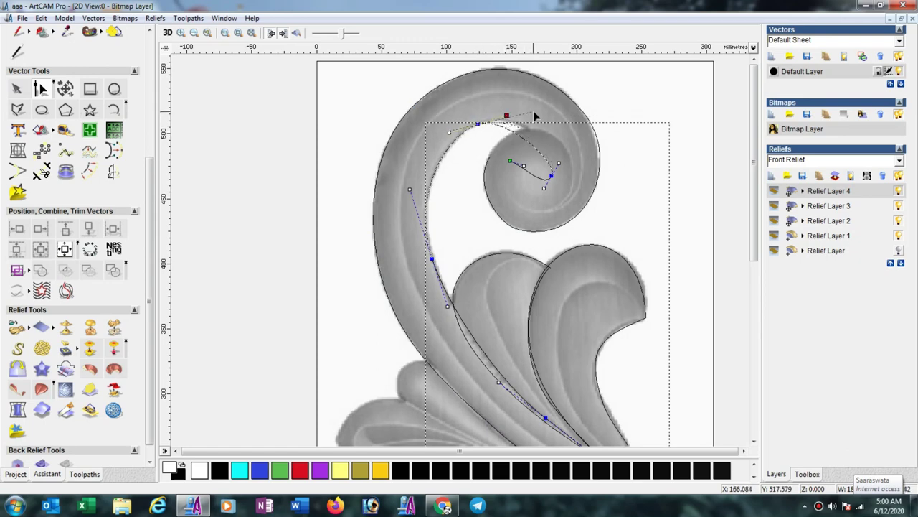
pyautogui.moveTo(533, 112); pyautogui.dragTo(537, 109)
pyautogui.moveTo(523, 165); pyautogui.dragTo(547, 197)
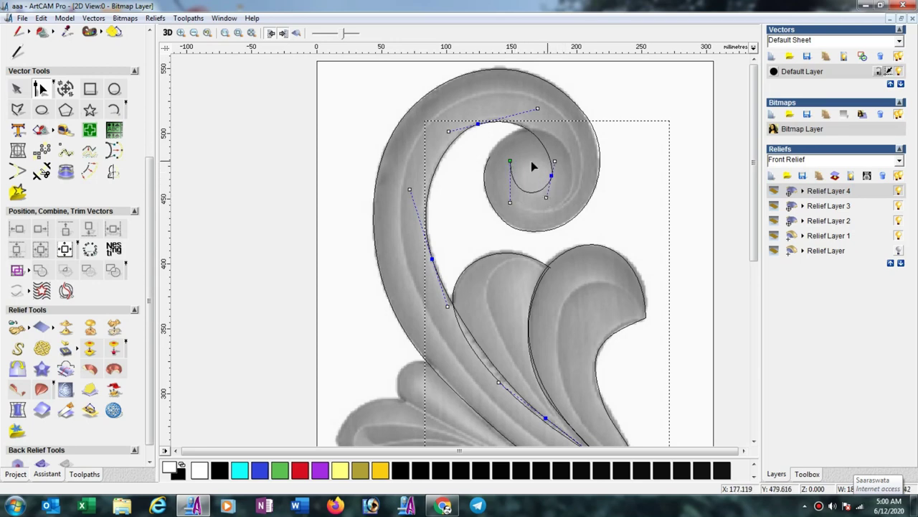
# Select the outer and inner scroll curves and start a Two Rail Sweep with them as drive rails
pyautogui.click(16, 90)
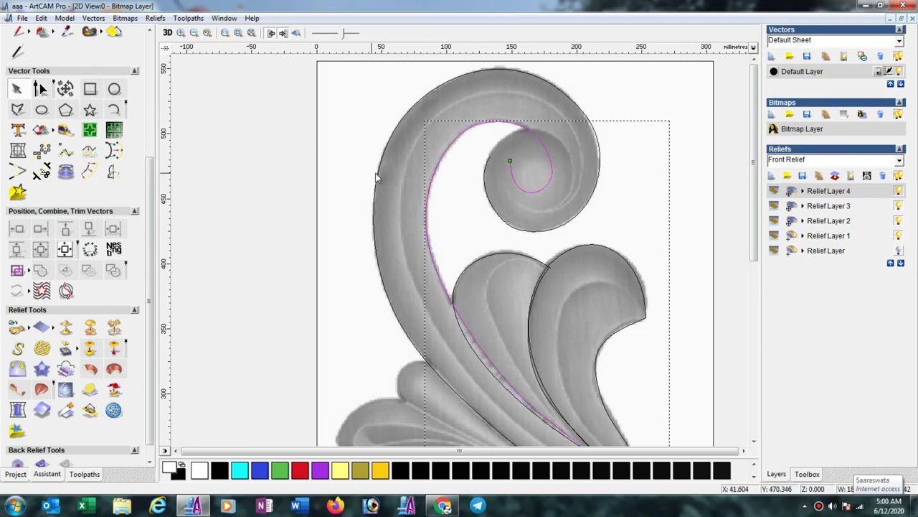
pyautogui.click(377, 172)
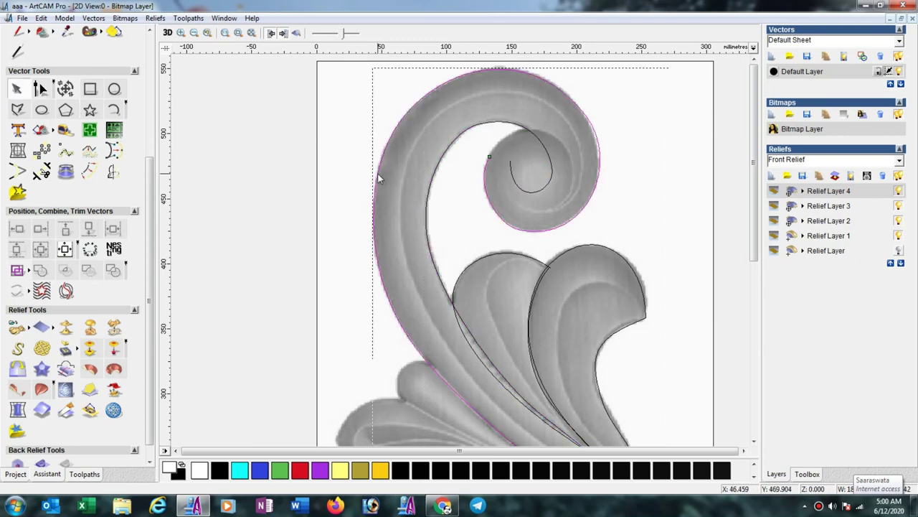
pyautogui.keyDown('shift'); pyautogui.click(427, 214); pyautogui.keyUp('shift')
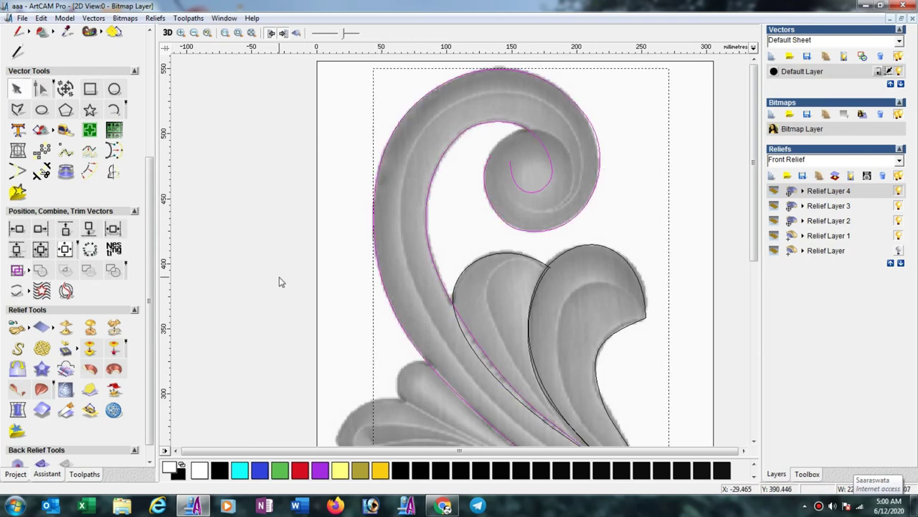
pyautogui.click(42, 391)
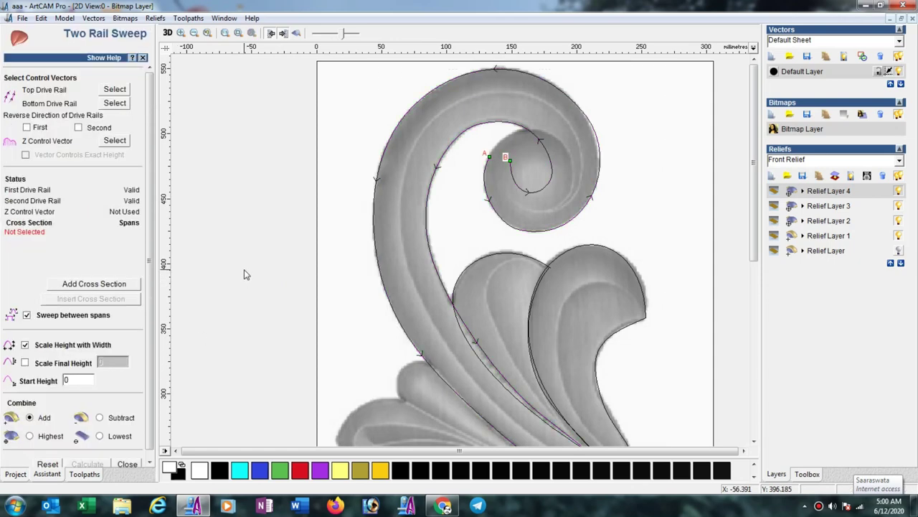
# Add the upper profile vector beside the model as the sweep's cross section and scale the final height to 10
pyautogui.scroll(-2, 243, 269)
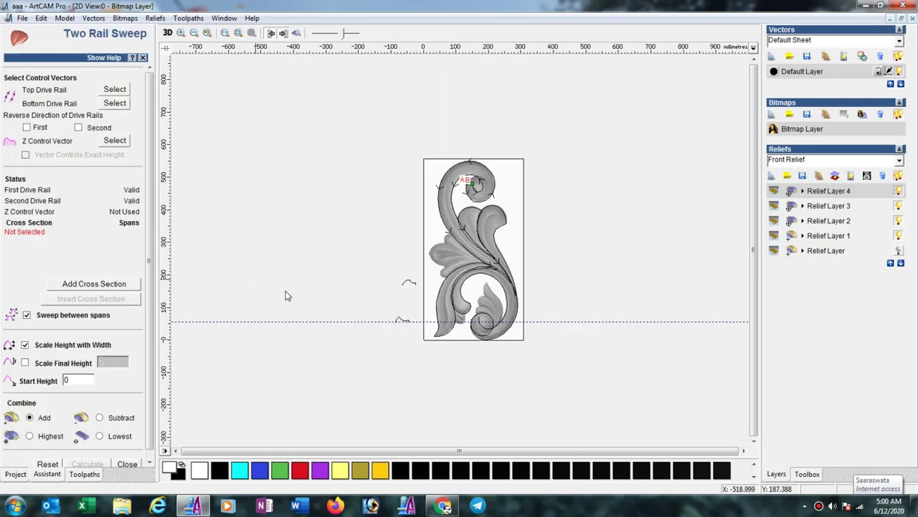
pyautogui.click(408, 285)
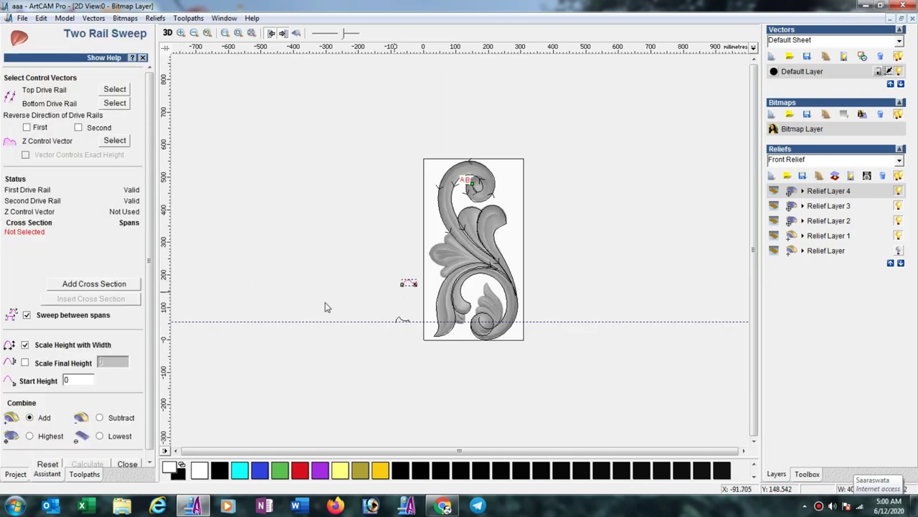
pyautogui.click(83, 284)
pyautogui.click(25, 362)
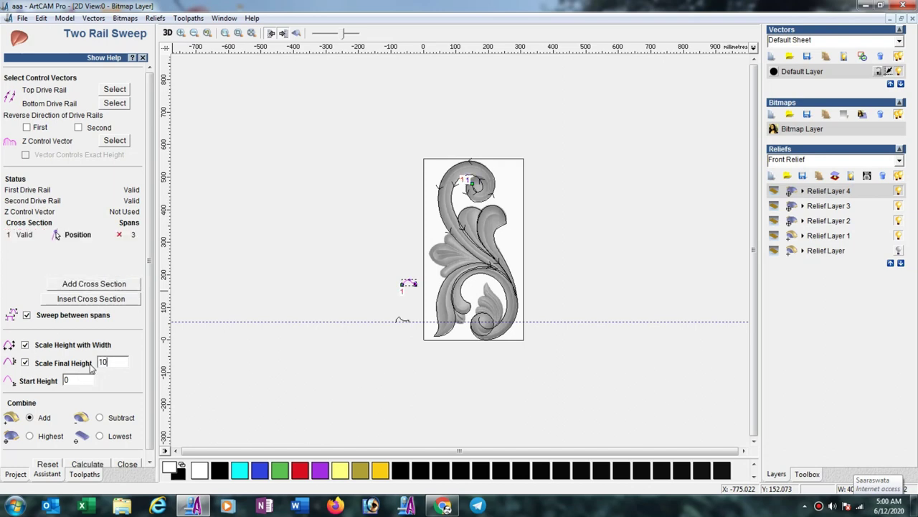
# Arrange the 2D and 3D views side by side and calculate the upper scroll's two-rail sweep
pyautogui.click(224, 18)
pyautogui.click(239, 44)
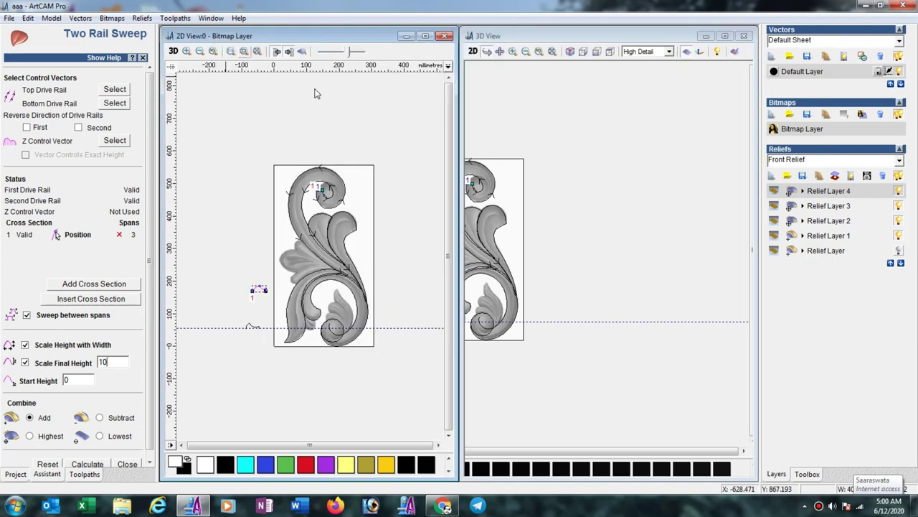
pyautogui.click(87, 464)
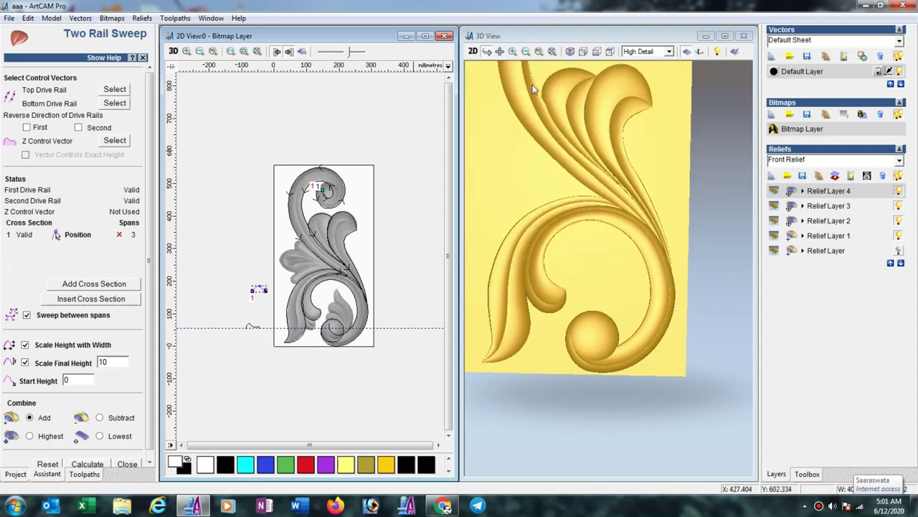
pyautogui.click(487, 53)
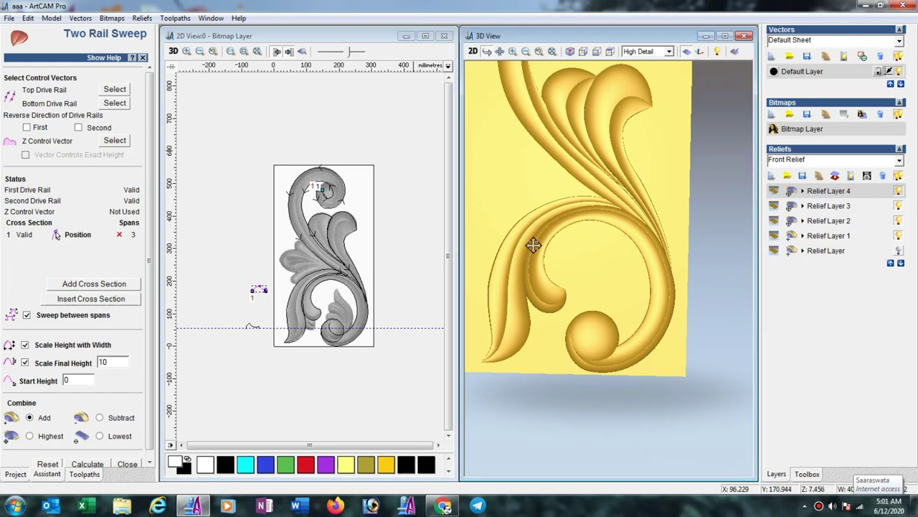
pyautogui.click(500, 51)
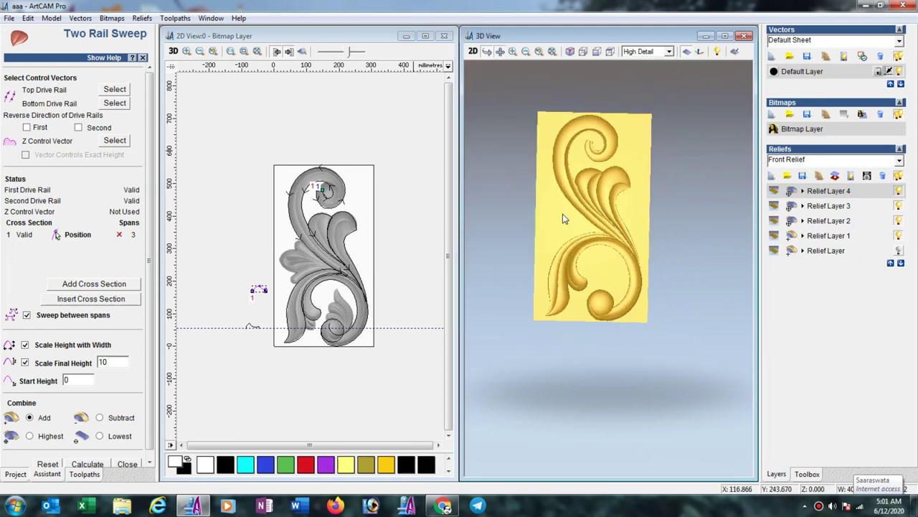
pyautogui.moveTo(562, 217); pyautogui.dragTo(566, 293)
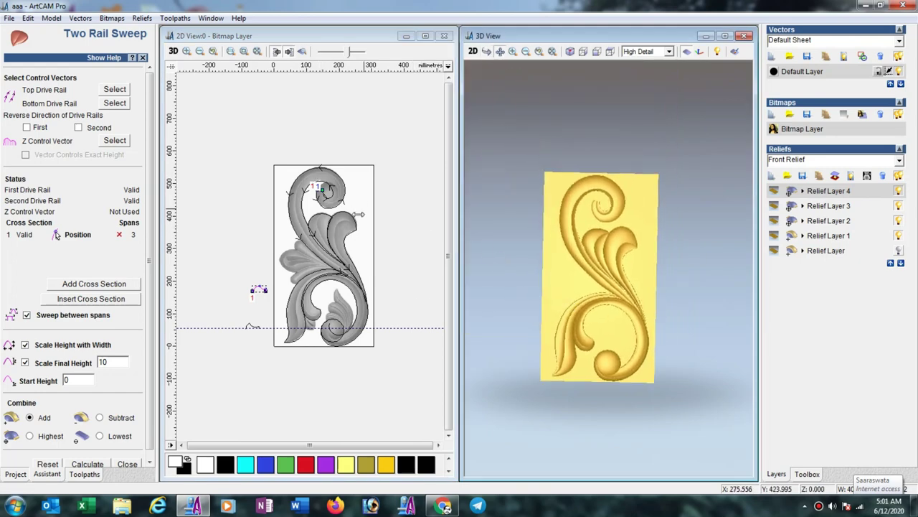
pyautogui.click(127, 463)
# Create a circle about 73.9 mm in diameter and move it over the curled end of the upper scroll
pyautogui.click(397, 157)
pyautogui.scroll(1, 347, 219)
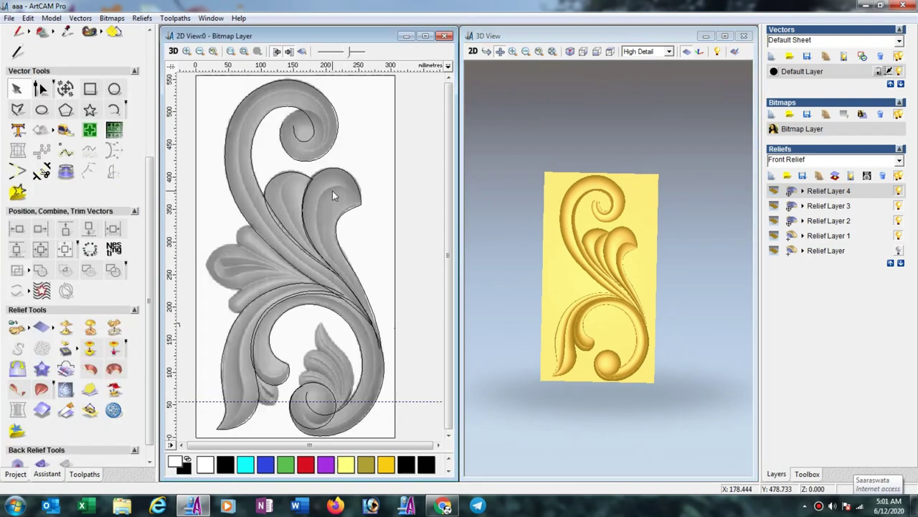
pyautogui.click(114, 88)
pyautogui.moveTo(282, 115); pyautogui.dragTo(300, 131)
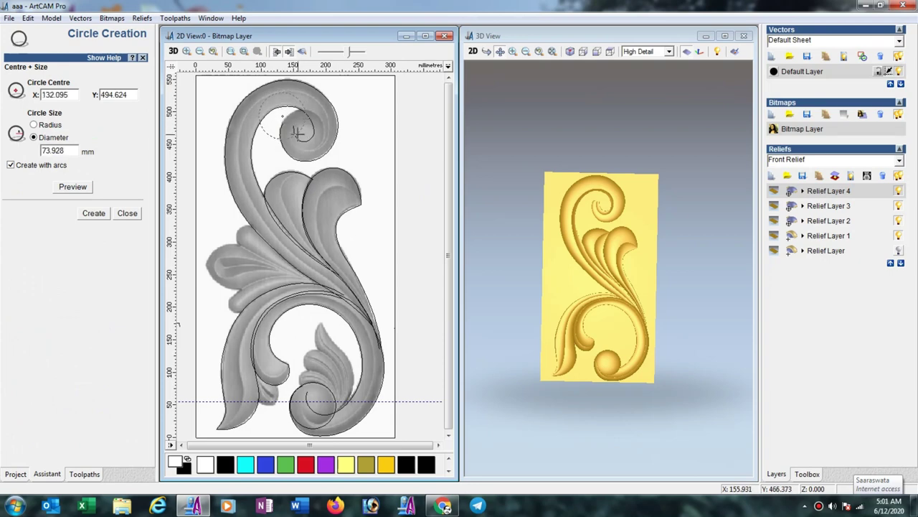
pyautogui.click(88, 218)
pyautogui.click(129, 215)
pyautogui.scroll(2, 308, 138)
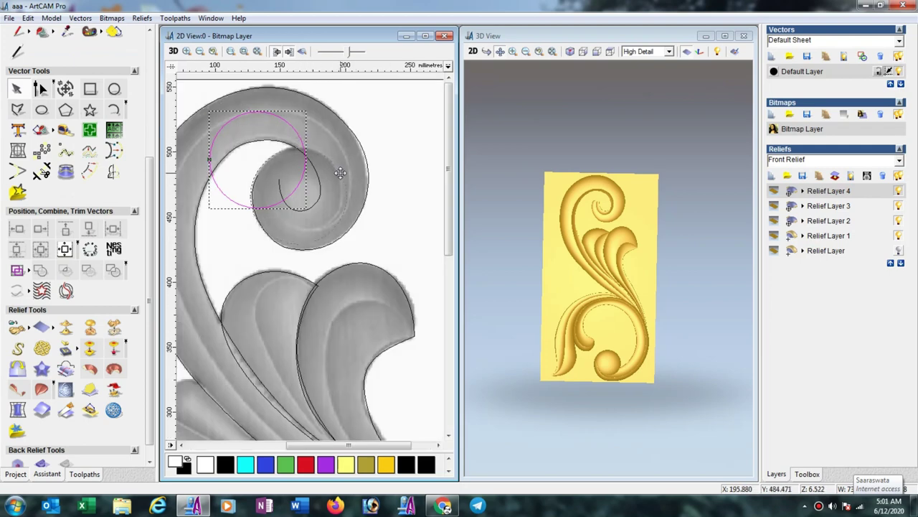
pyautogui.moveTo(299, 136); pyautogui.dragTo(340, 173)
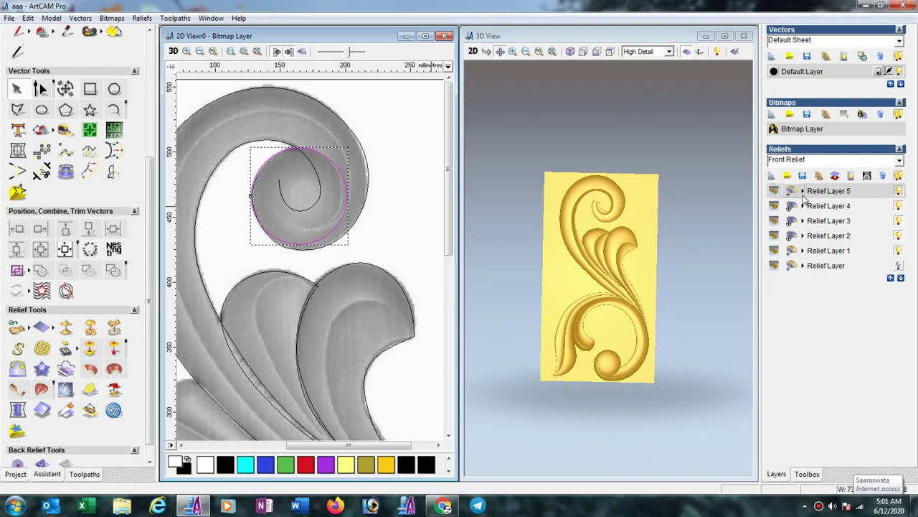
# On a new relief layer combined as highest, add a round 90-degree dome shape from the circle
pyautogui.click(803, 194)
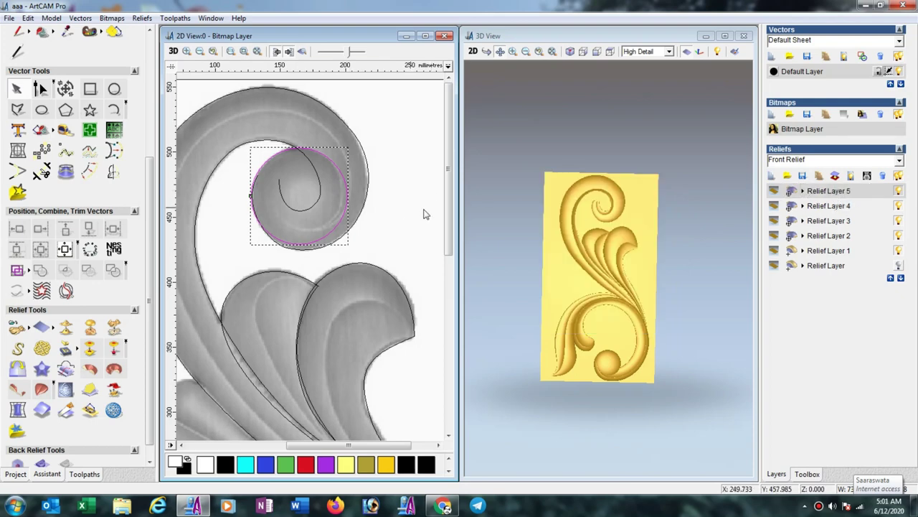
pyautogui.rightClick(334, 166)
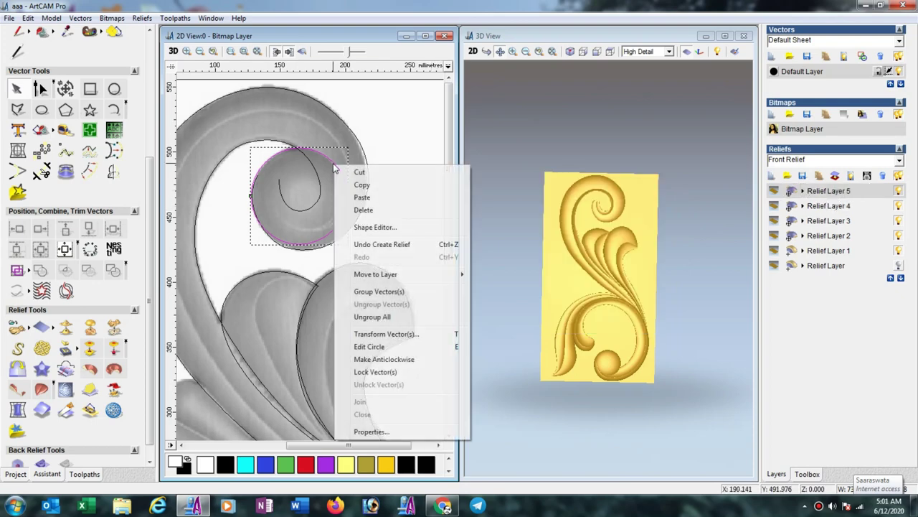
pyautogui.click(375, 228)
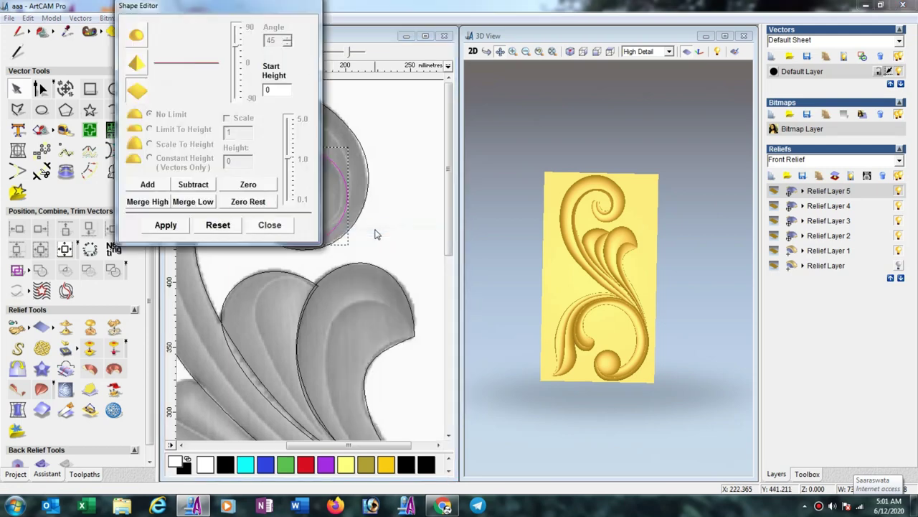
pyautogui.click(136, 36)
pyautogui.moveTo(238, 49); pyautogui.dragTo(240, 4)
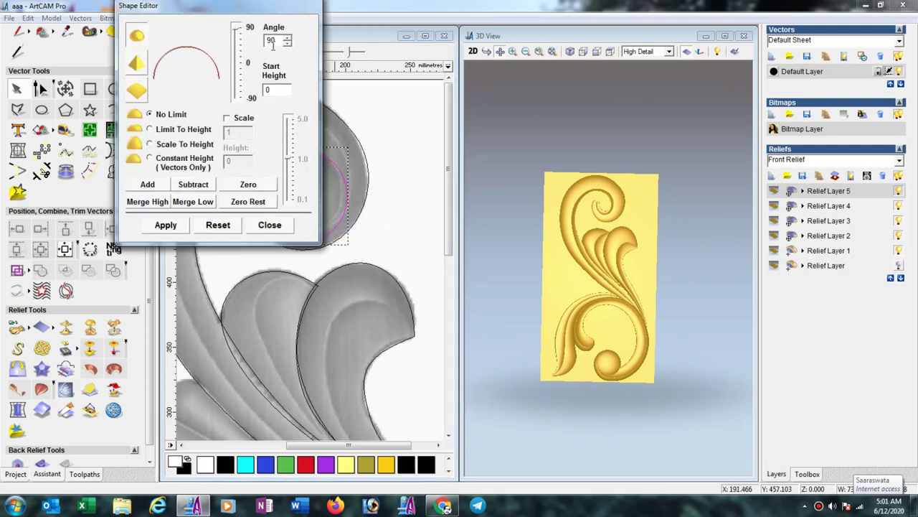
pyautogui.click(167, 185)
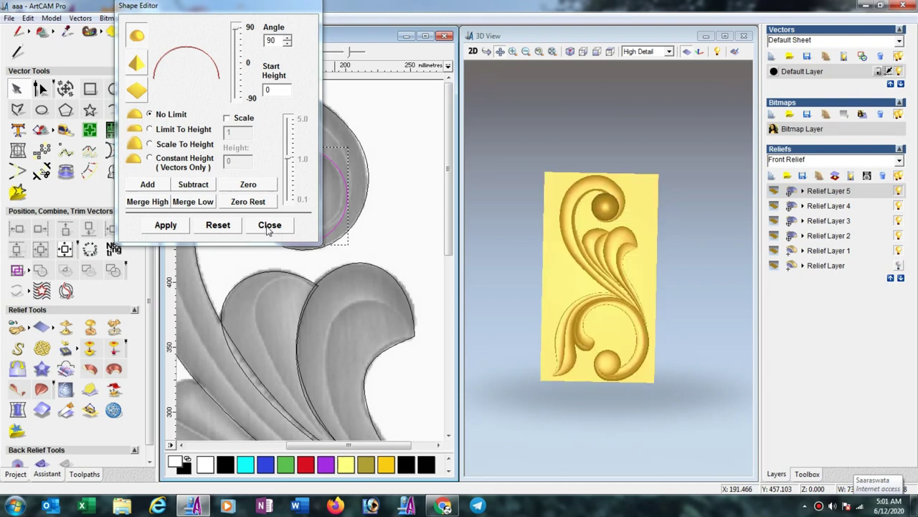
pyautogui.click(269, 225)
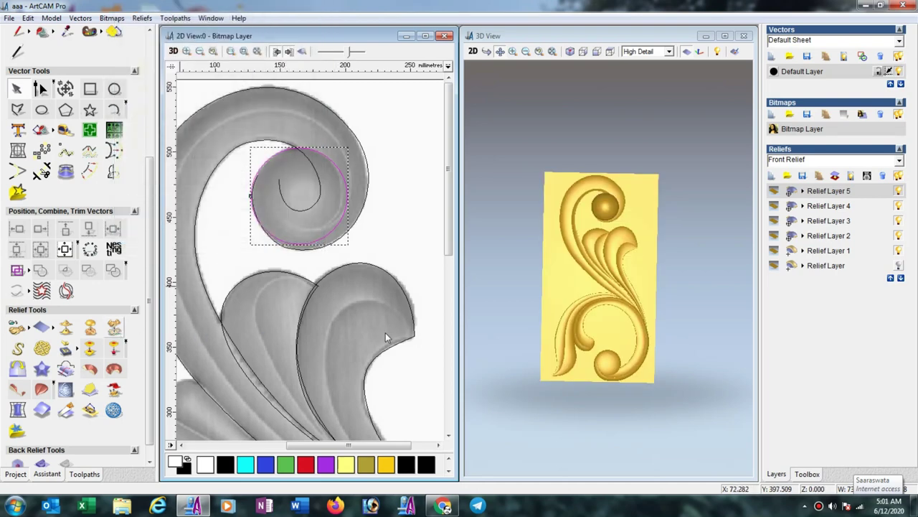
# Scale the dome relief's height to 10 mm and inspect the result in 3D
pyautogui.click(114, 327)
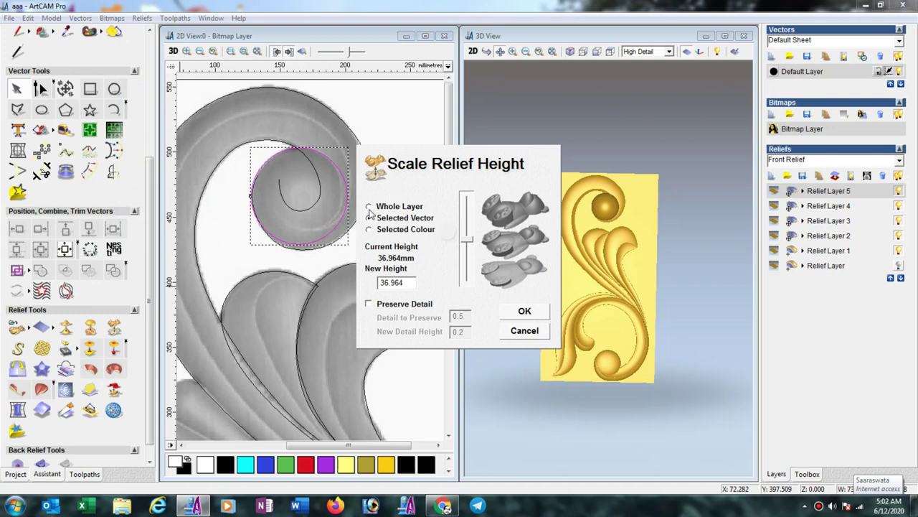
pyautogui.doubleClick(410, 282)
pyautogui.write('10')
pyautogui.click(531, 316)
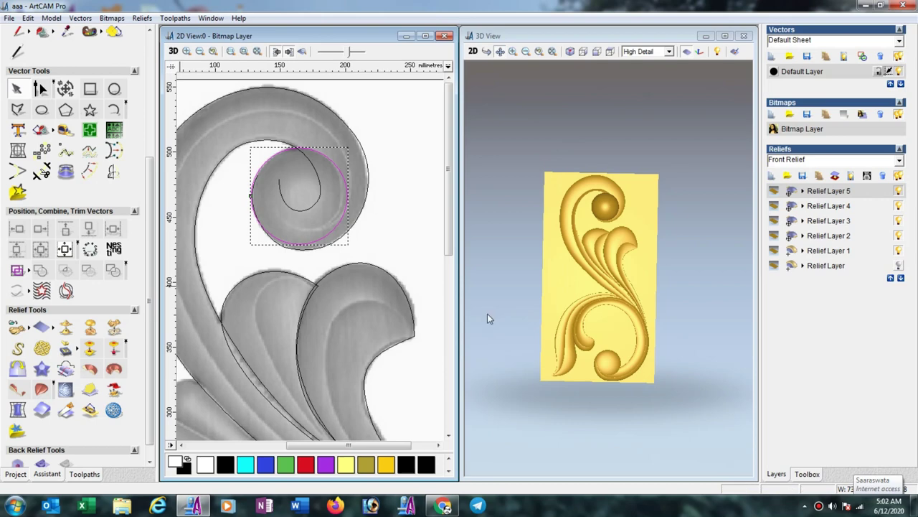
pyautogui.moveTo(561, 289); pyautogui.dragTo(574, 298)
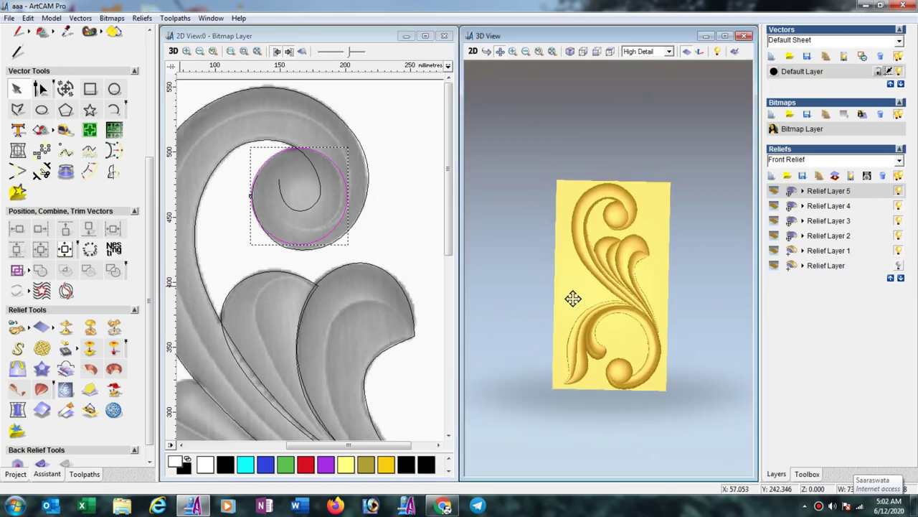
pyautogui.click(487, 52)
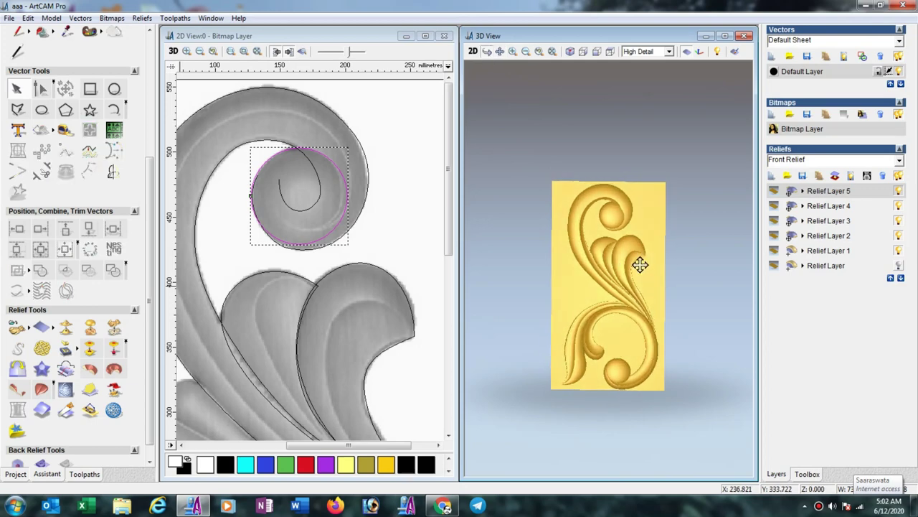
pyautogui.scroll(2, 611, 246)
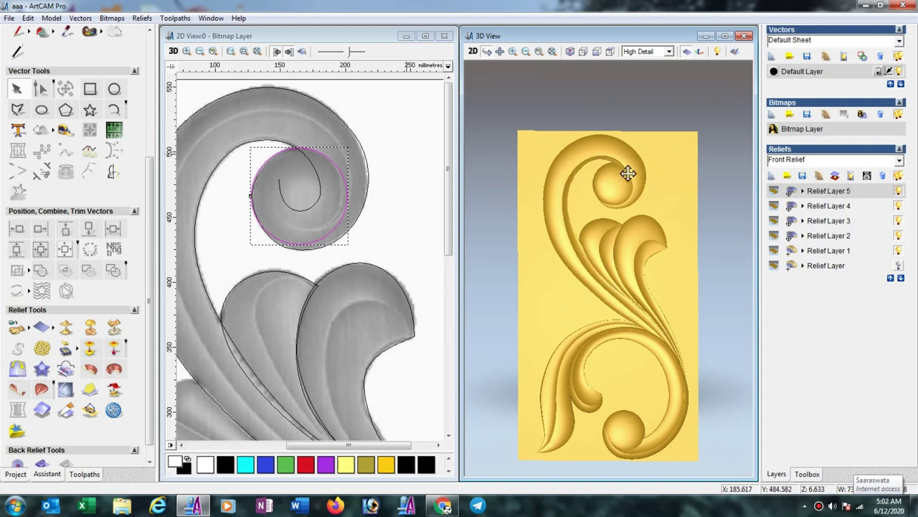
# Delete the upper scroll's Relief Layer 4 and set its new replacement layer to combine as highest
pyautogui.click(840, 206)
pyautogui.click(883, 177)
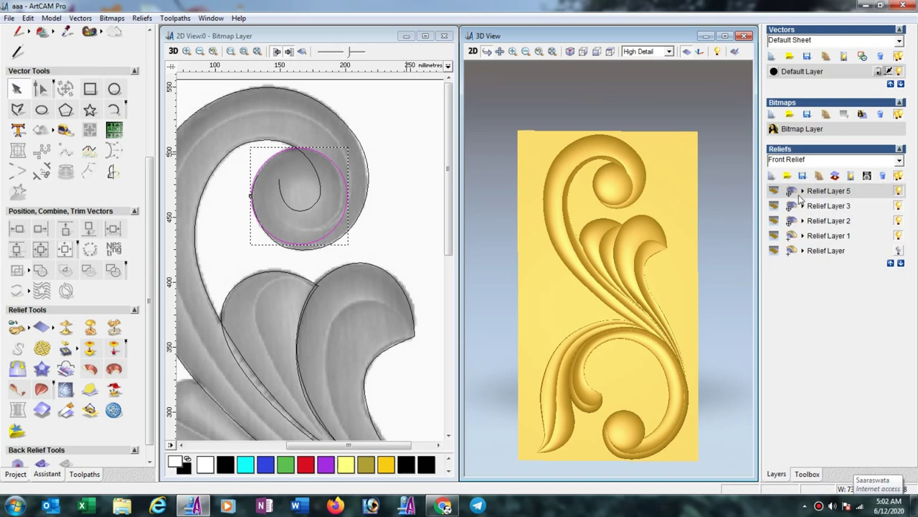
pyautogui.click(803, 194)
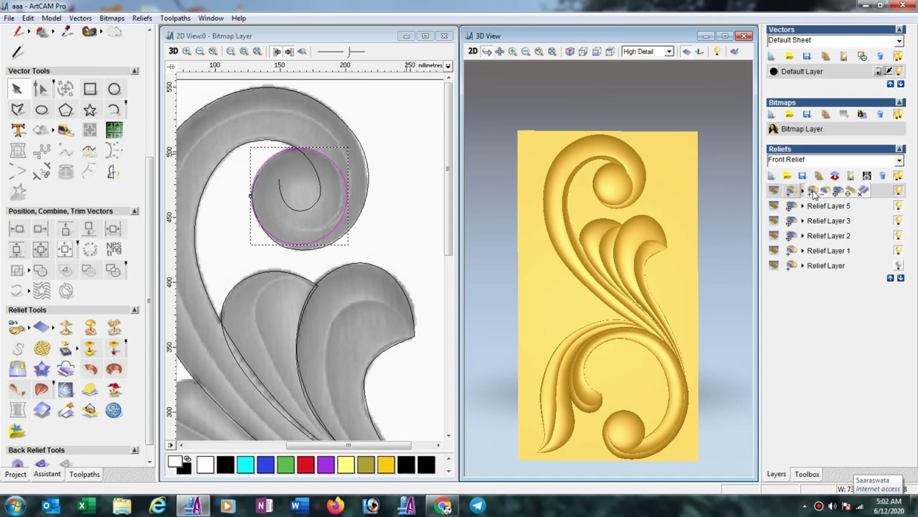
pyautogui.click(837, 192)
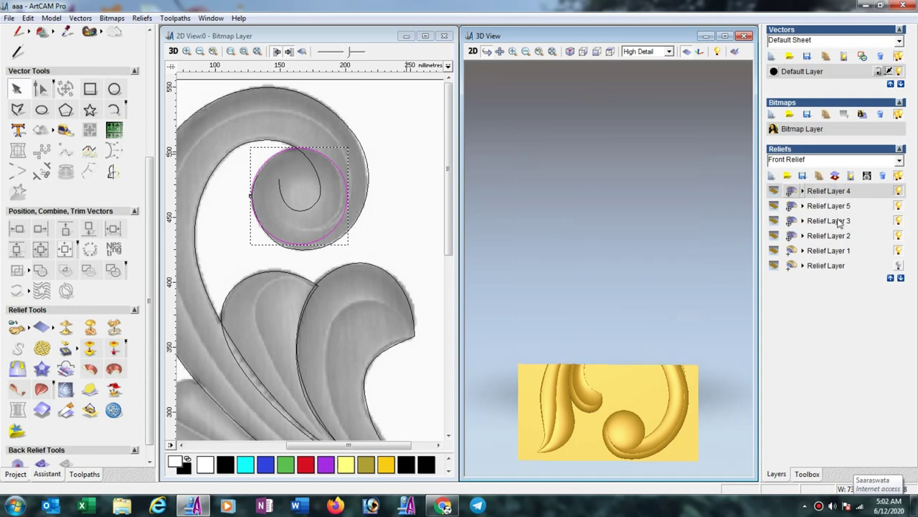
# Lighten the backdrop bitmap, select the outer and inner upper scroll curves and start a Two Rail Sweep with them as drive rails
pyautogui.click(392, 218)
pyautogui.scroll(-2, 394, 219)
pyautogui.scroll(-2, 352, 272)
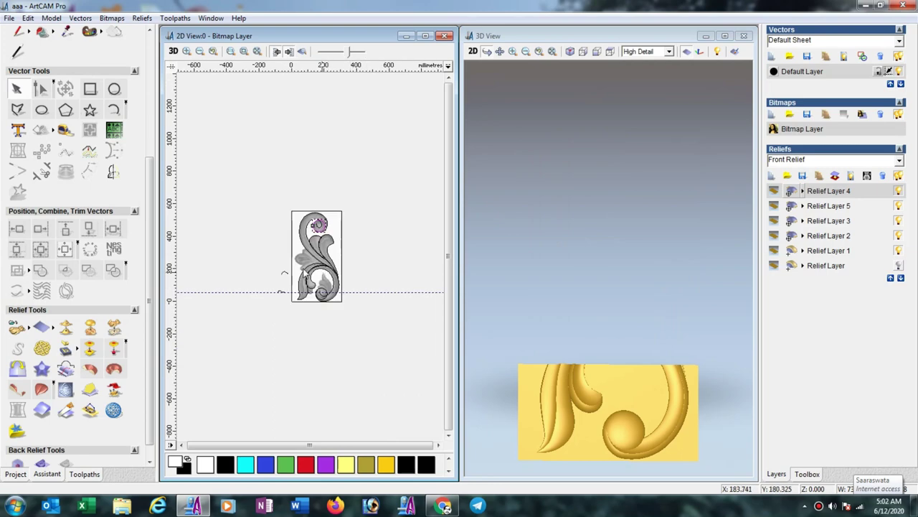
pyautogui.scroll(1, 287, 272)
pyautogui.click(294, 228)
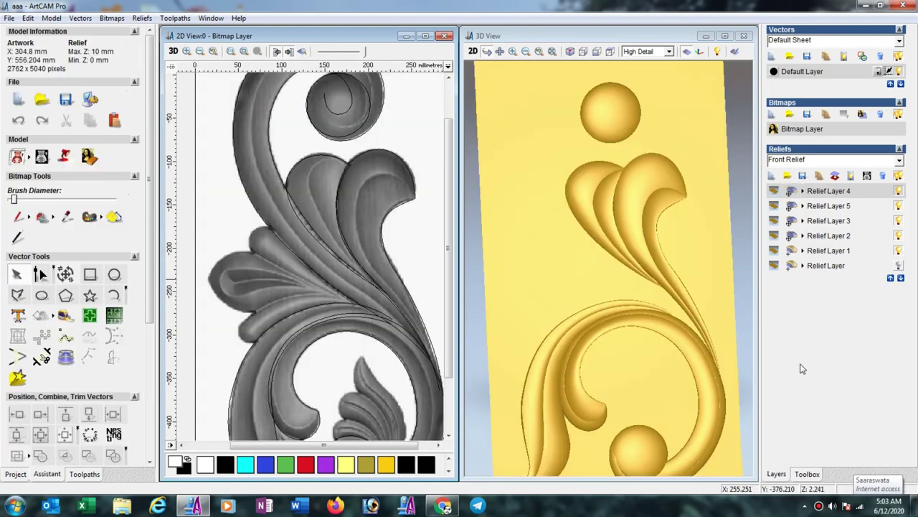
pyautogui.scroll(-2, 425, 244)
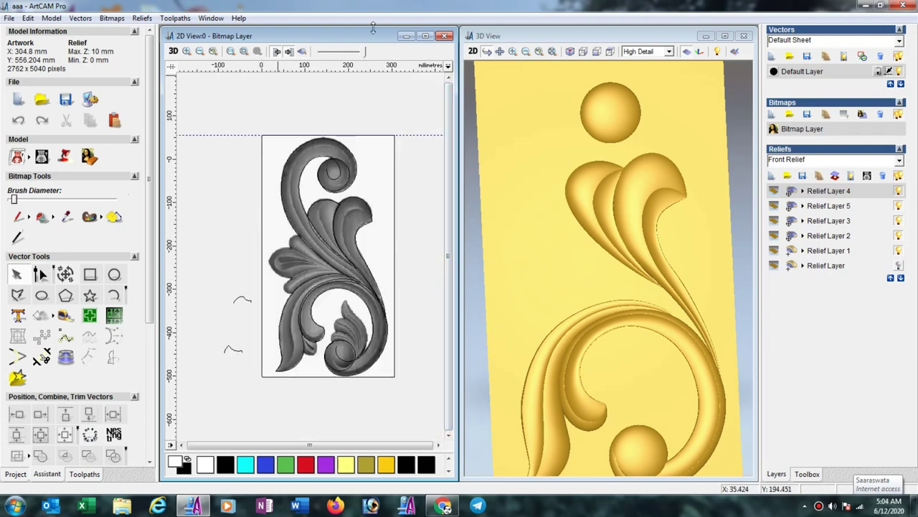
pyautogui.click(344, 52)
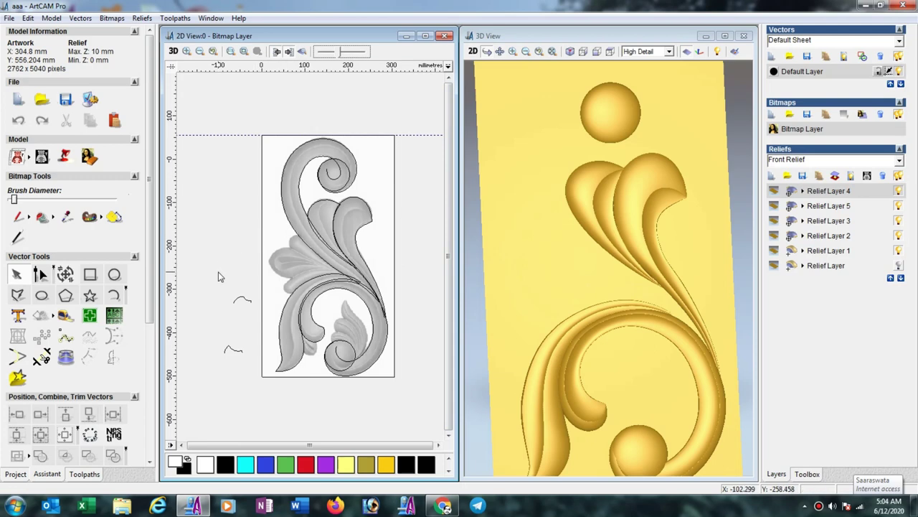
pyautogui.click(289, 225)
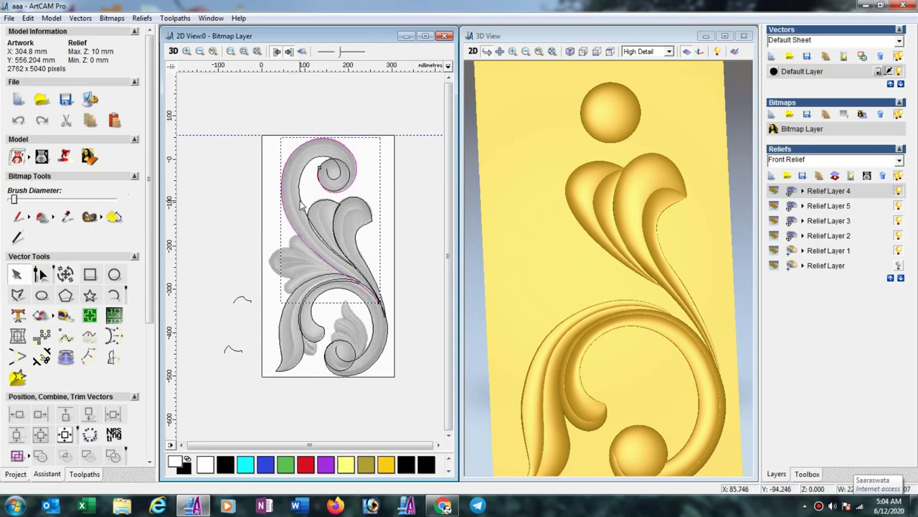
pyautogui.keyDown('shift'); pyautogui.click(303, 207); pyautogui.keyUp('shift')
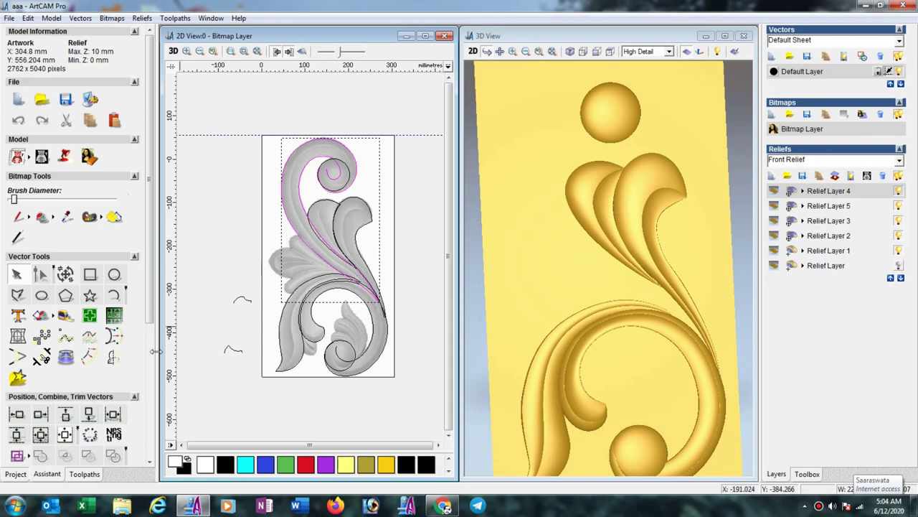
pyautogui.scroll(-5, 147, 315)
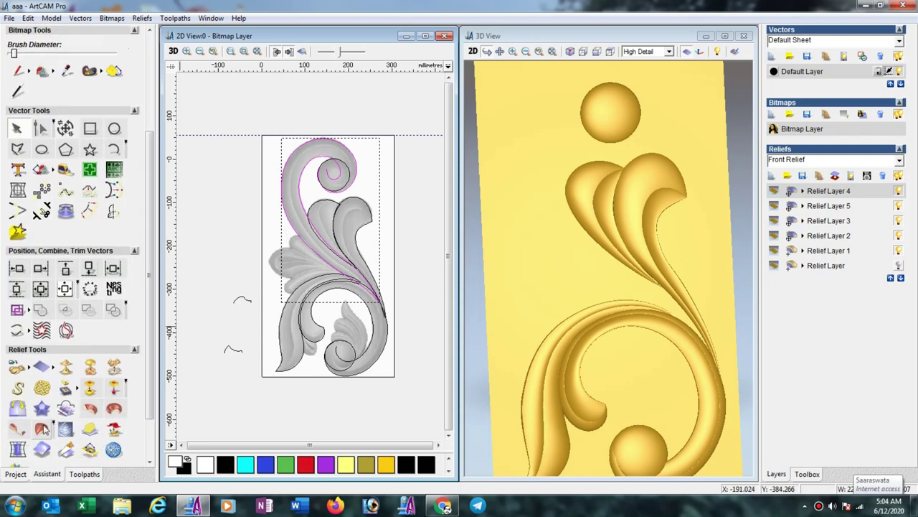
pyautogui.click(75, 409)
# Add the lower profile vector beside the model as the cross section, scale the final height to 10 and combine as Highest
pyautogui.click(232, 350)
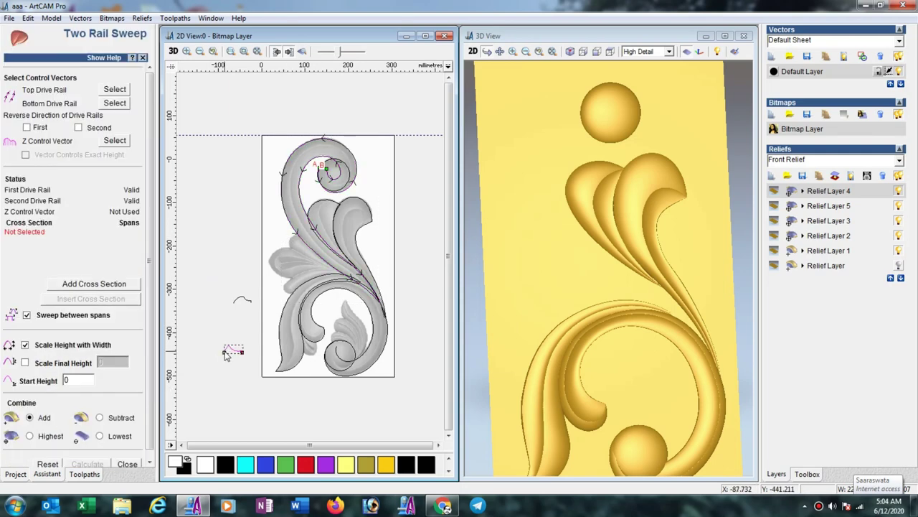
pyautogui.click(111, 285)
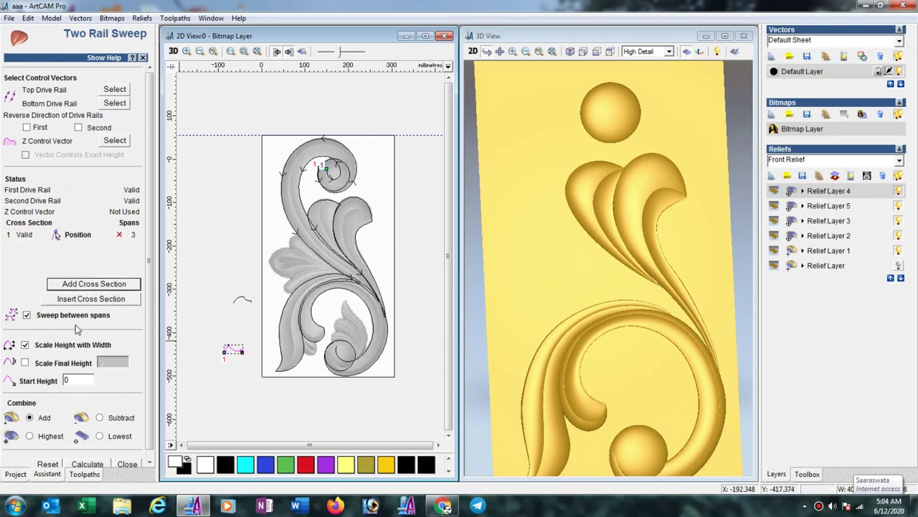
pyautogui.click(25, 362)
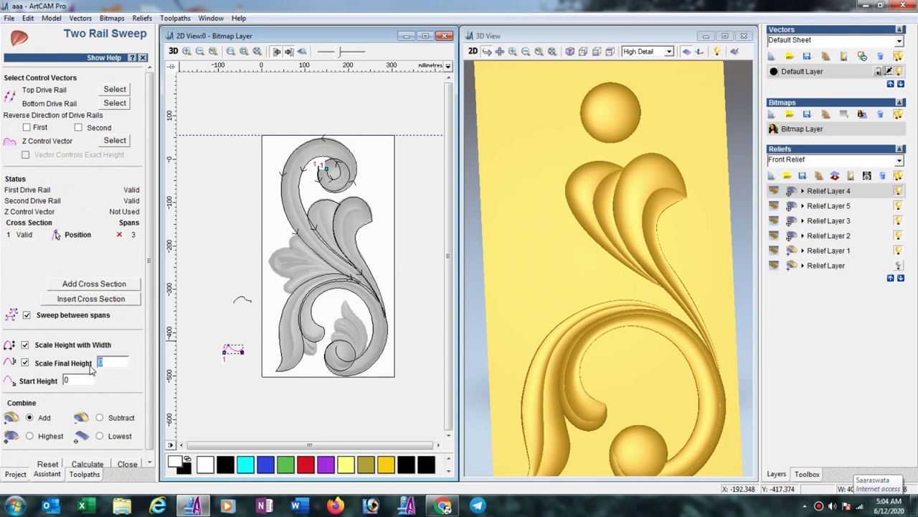
pyautogui.click(30, 436)
# Calculate the upper scroll's sweep with the new profile, inspect it in 3D and finish the Two Rail Sweep
pyautogui.click(83, 464)
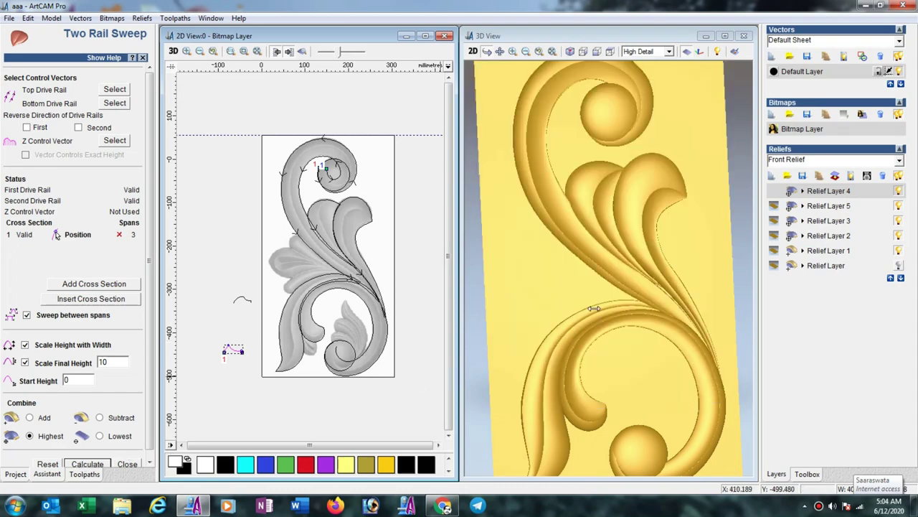
pyautogui.click(571, 280)
pyautogui.scroll(-3, 569, 279)
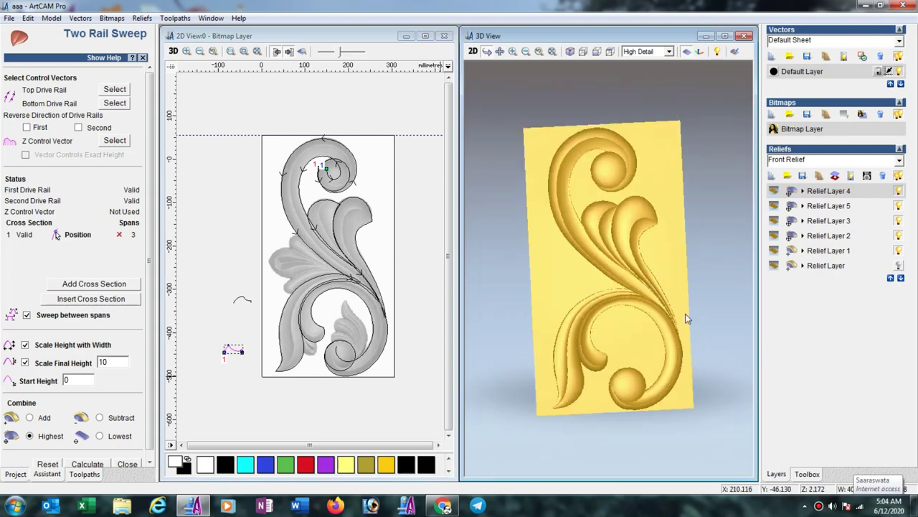
pyautogui.click(128, 463)
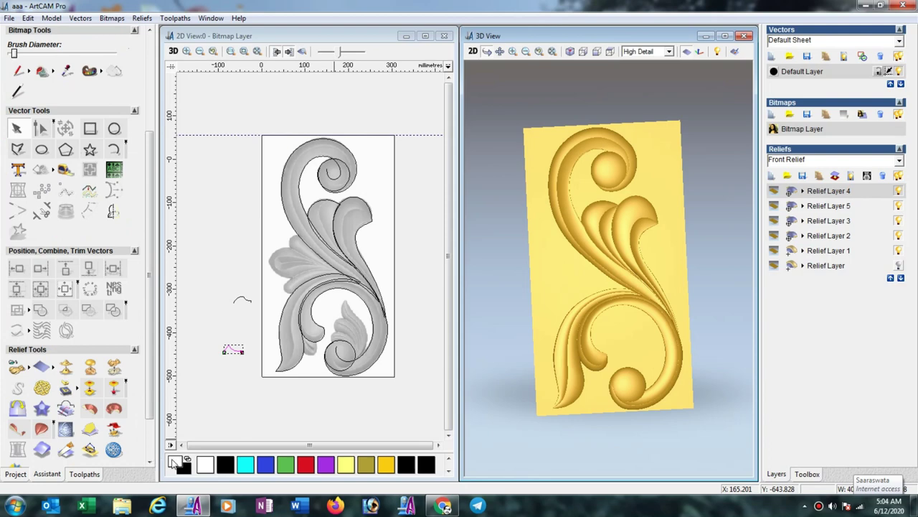